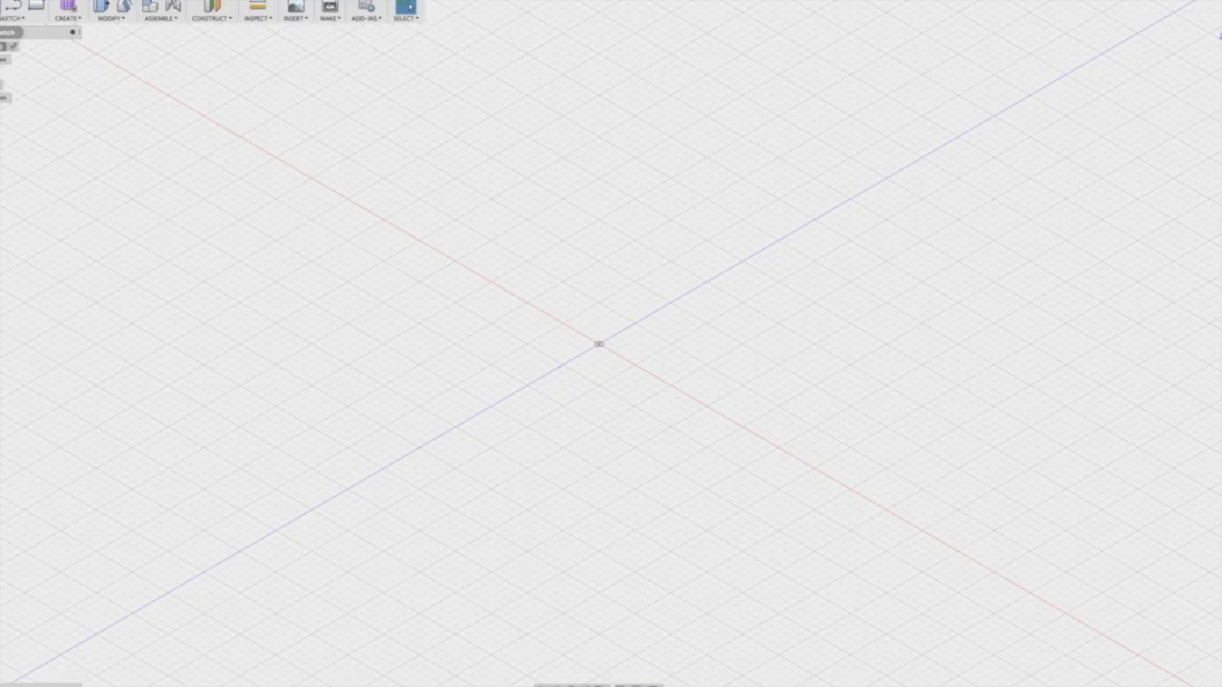
# Start a new sketch on the horizontal origin plane
pyautogui.click(12, 7)
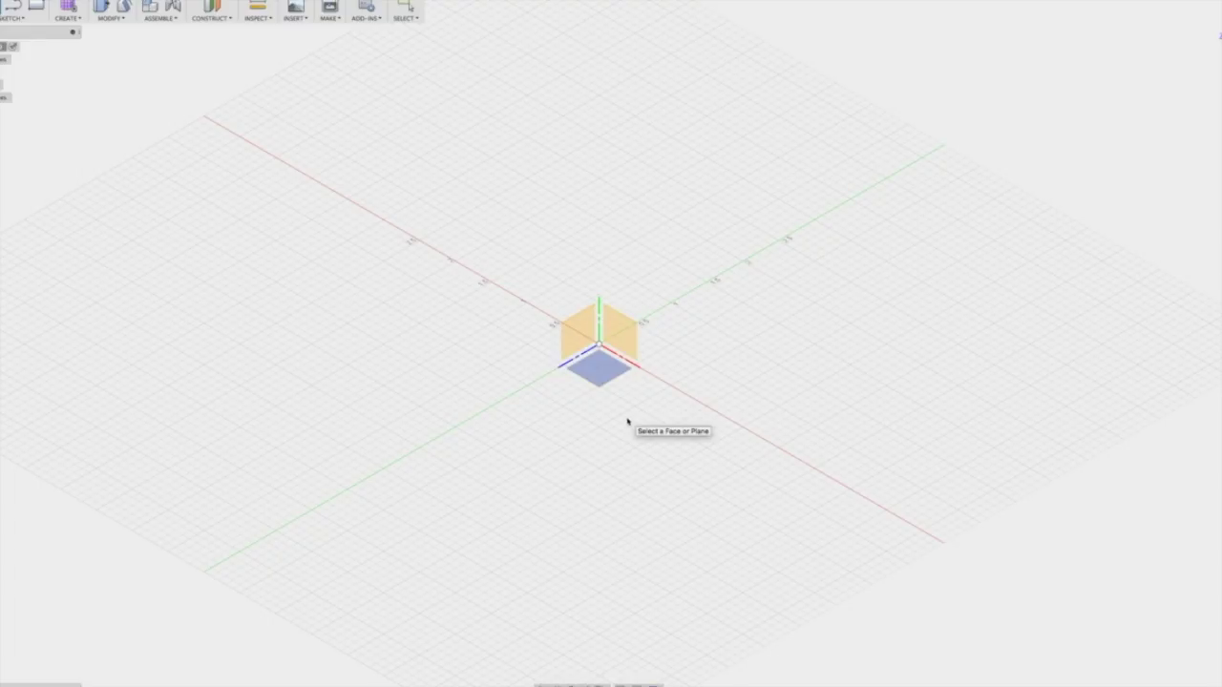
pyautogui.click(627, 421)
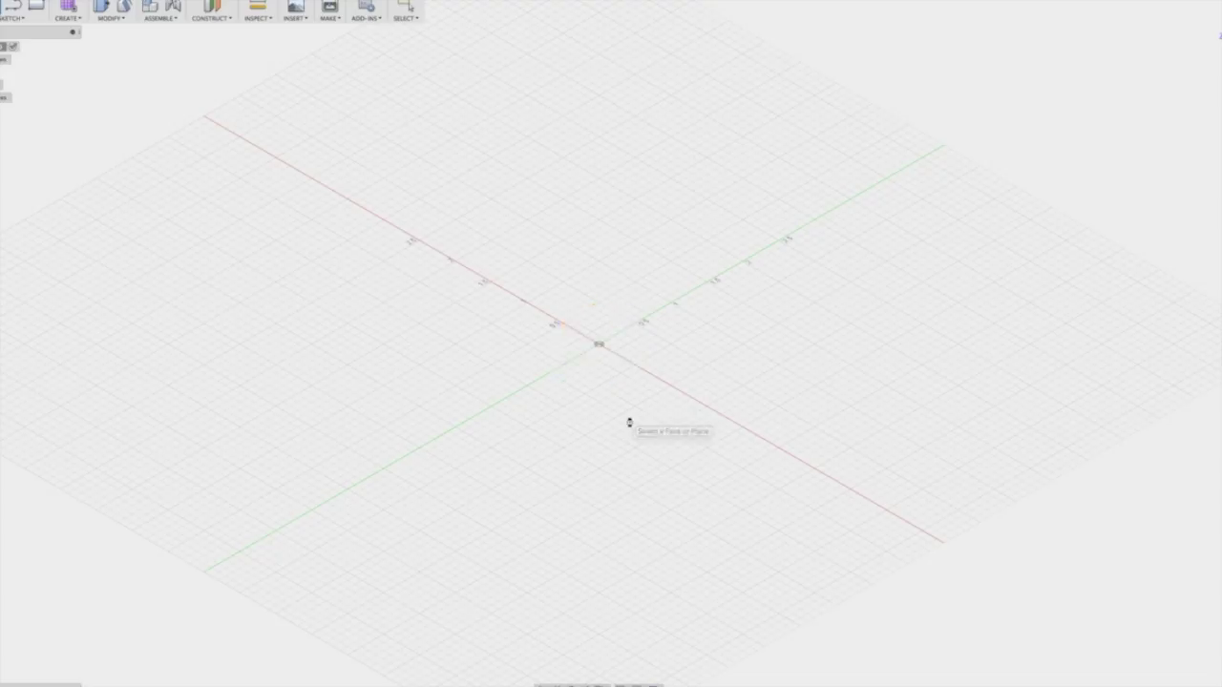
pyautogui.click(67, 12)
pyautogui.click(38, 29)
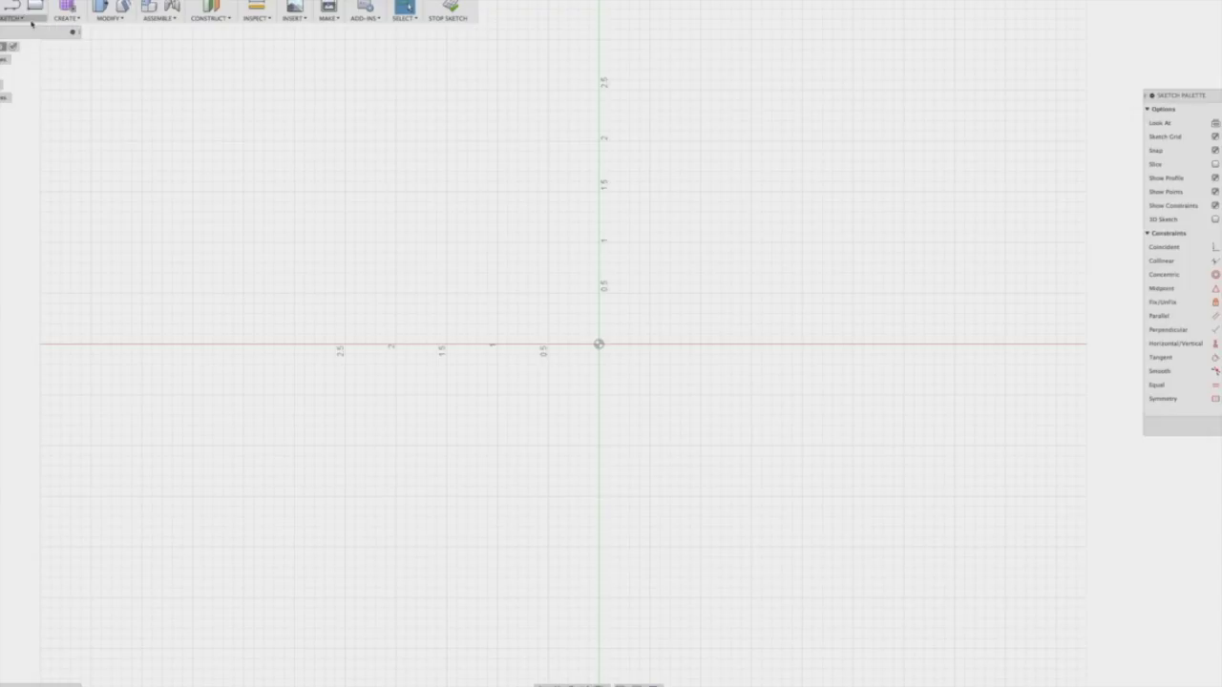
# Try a six-sided circumscribed polygon centred on the origin with a radius of about 1.4 in
pyautogui.click(20, 13)
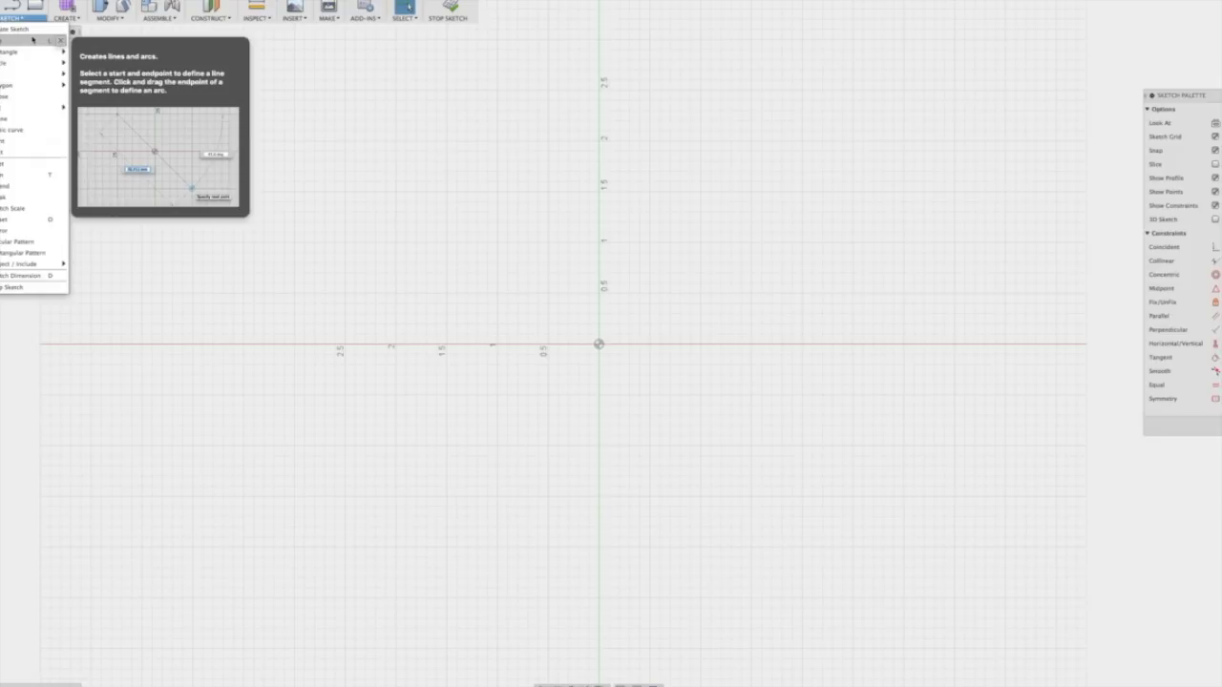
pyautogui.moveTo(29, 52)
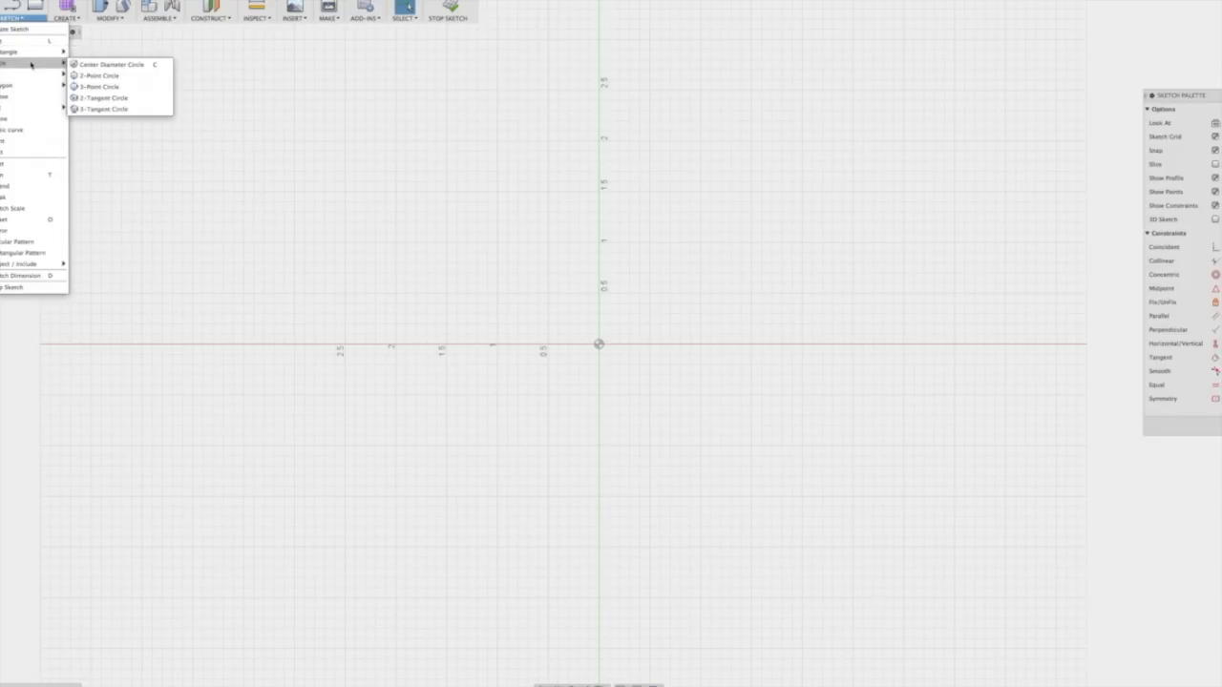
pyautogui.moveTo(28, 91)
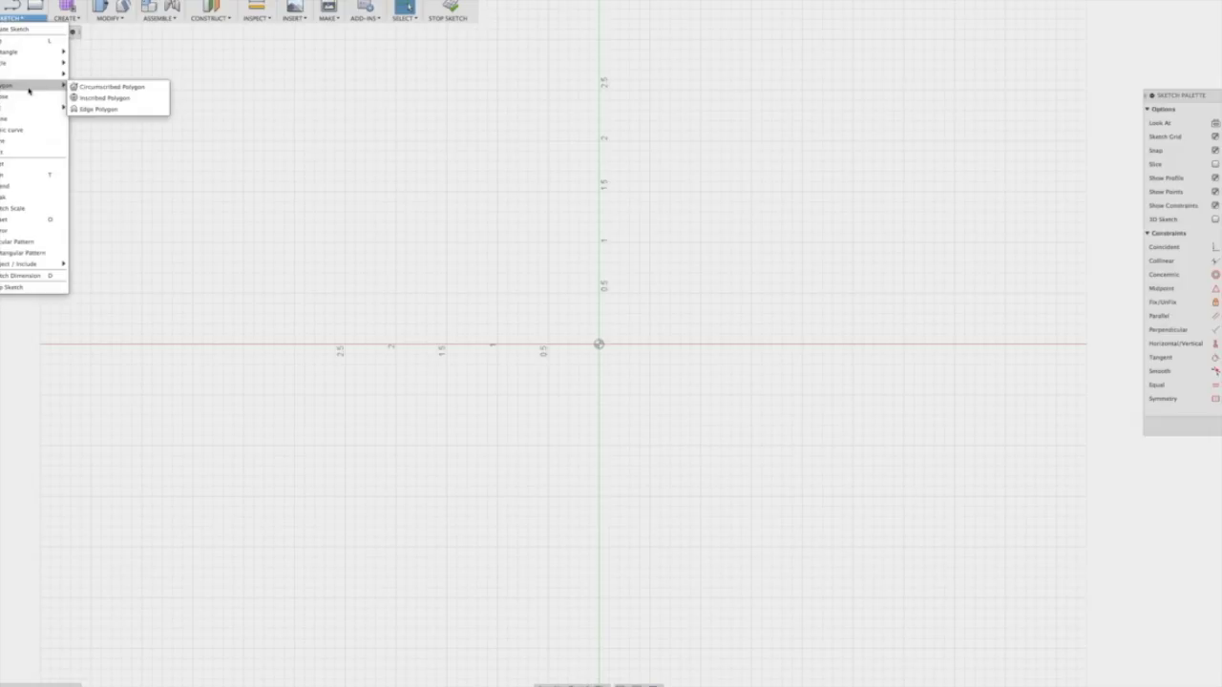
pyautogui.click(101, 91)
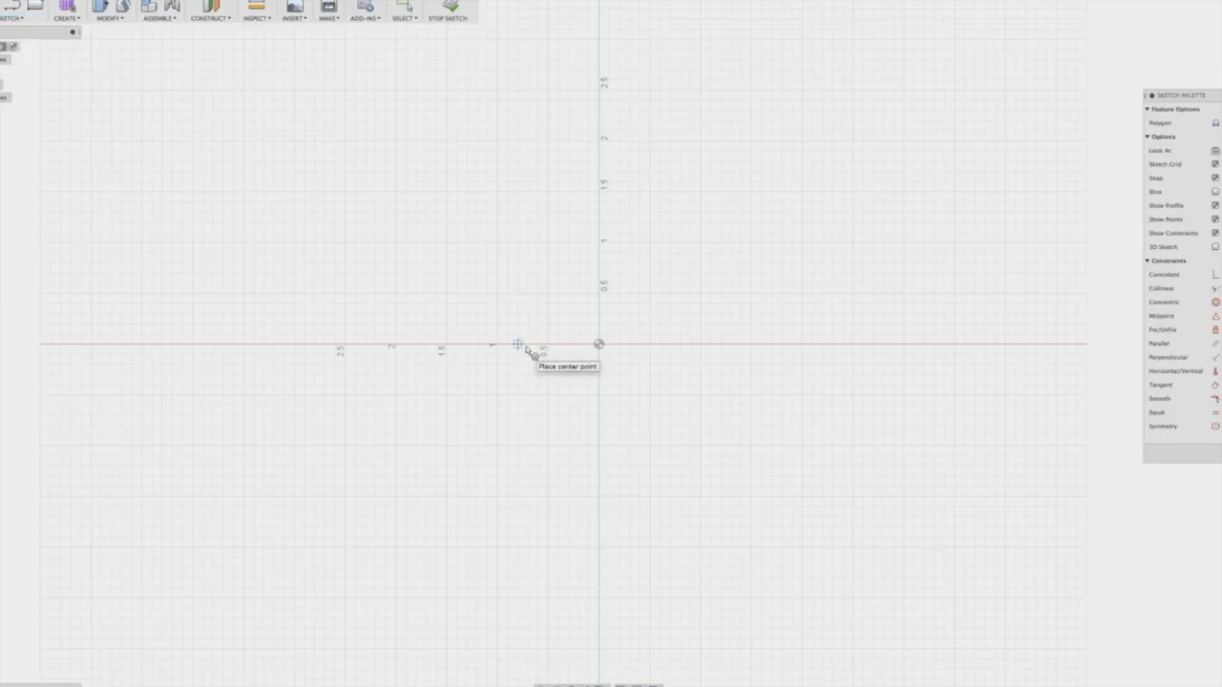
pyautogui.click(598, 344)
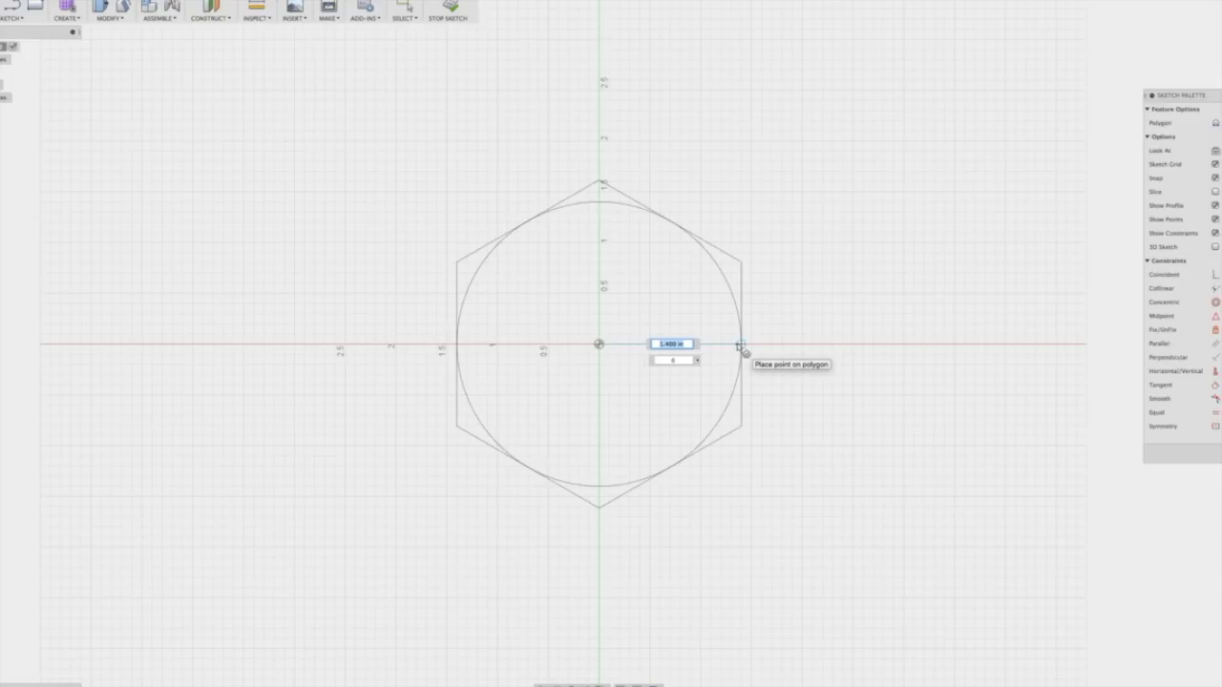
pyautogui.rightClick(739, 346)
pyautogui.click(680, 351)
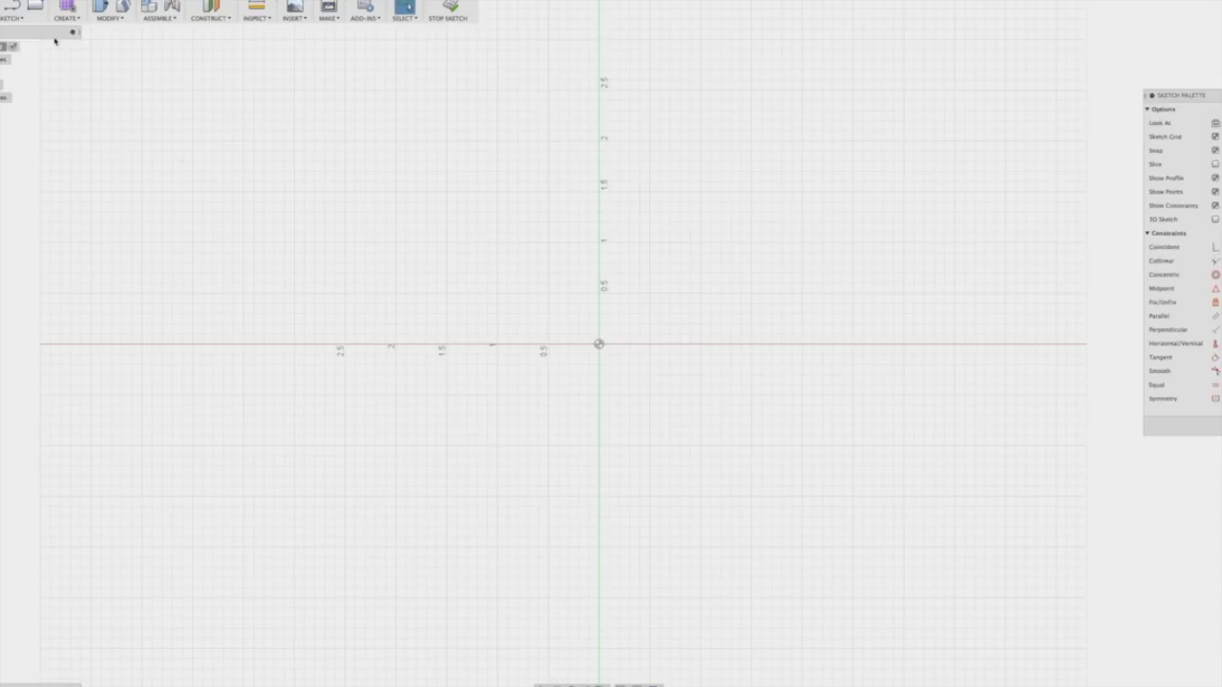
# Try a freeform looping spline through 13 fit points around the sketch origin
pyautogui.click(28, 16)
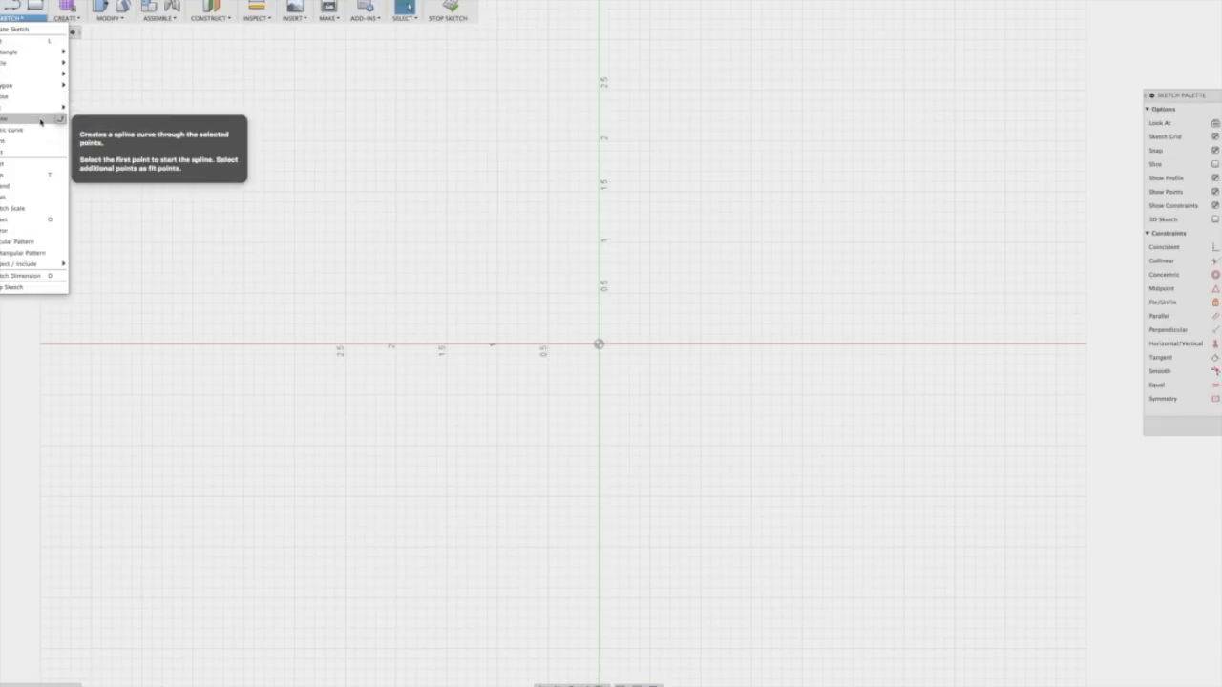
pyautogui.moveTo(32, 114)
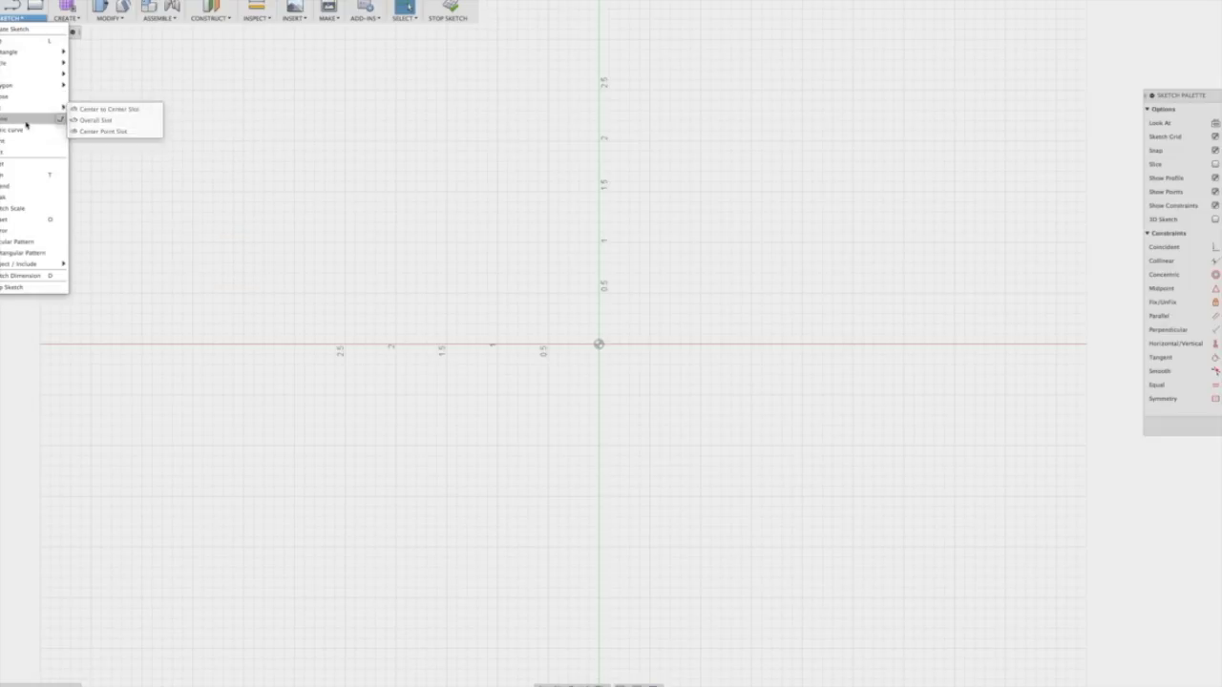
pyautogui.click(22, 120)
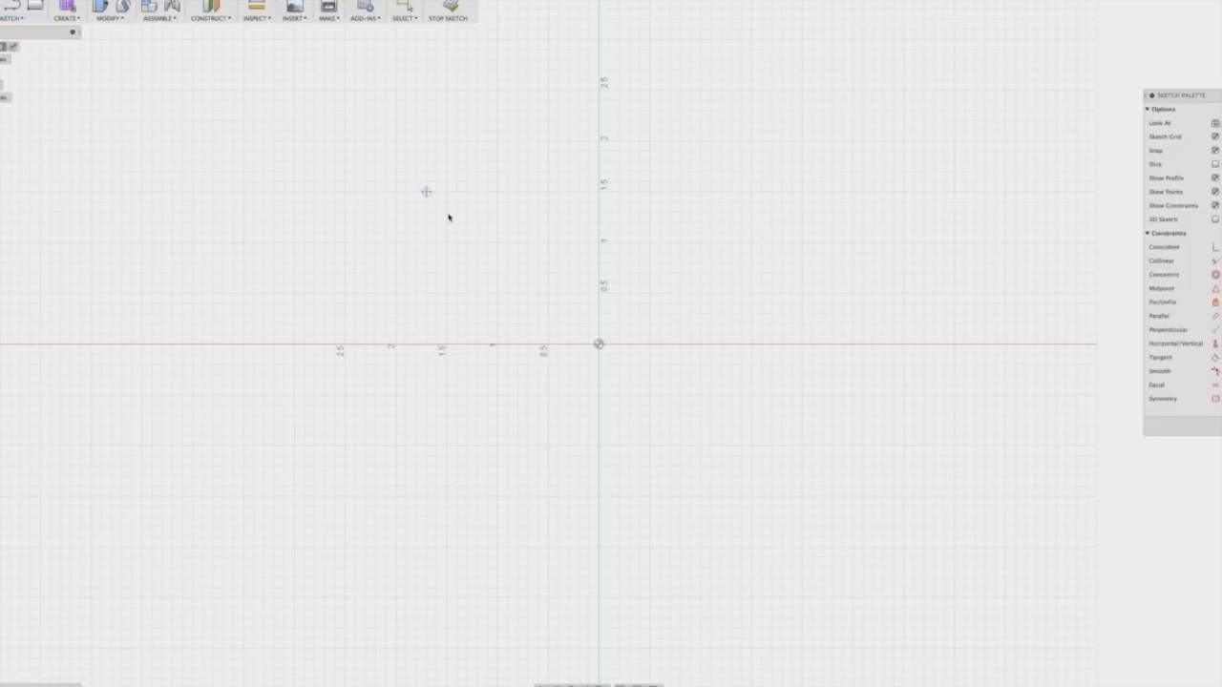
pyautogui.click(426, 232)
pyautogui.click(554, 215)
pyautogui.click(691, 334)
pyautogui.click(577, 486)
pyautogui.click(408, 390)
pyautogui.click(538, 325)
pyautogui.click(642, 258)
pyautogui.click(507, 181)
pyautogui.click(340, 168)
pyautogui.click(193, 221)
pyautogui.click(96, 339)
pyautogui.click(202, 394)
pyautogui.click(351, 398)
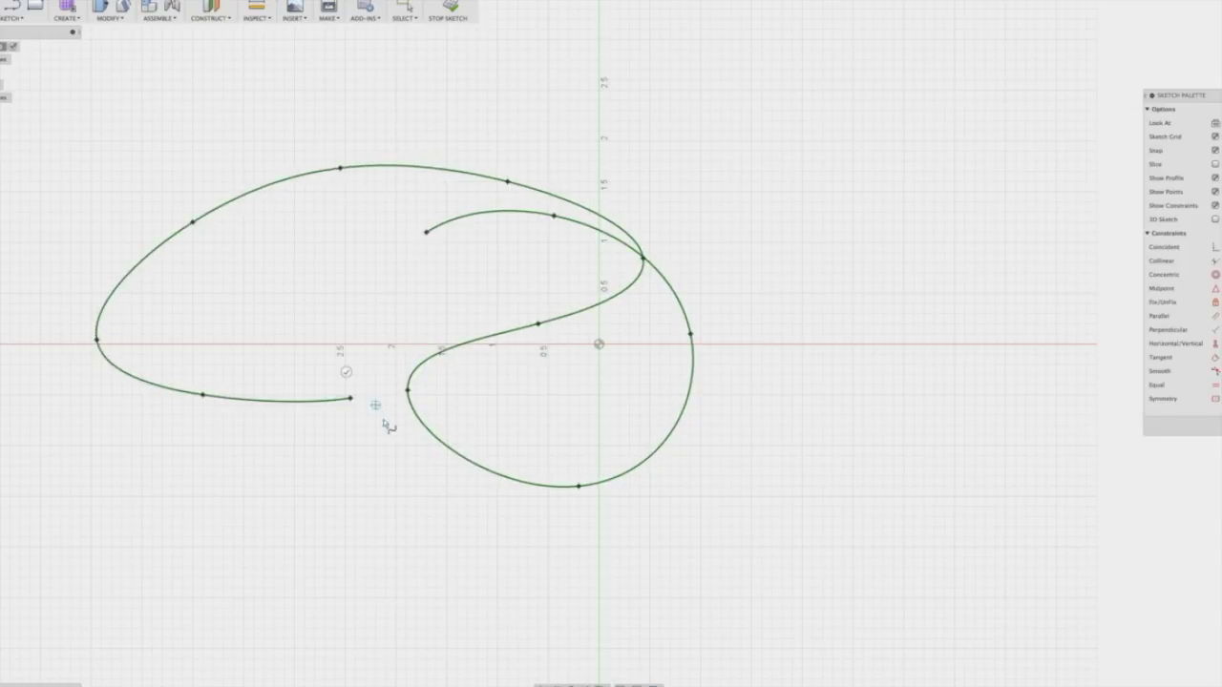
pyautogui.rightClick(250, 569)
pyautogui.click(225, 572)
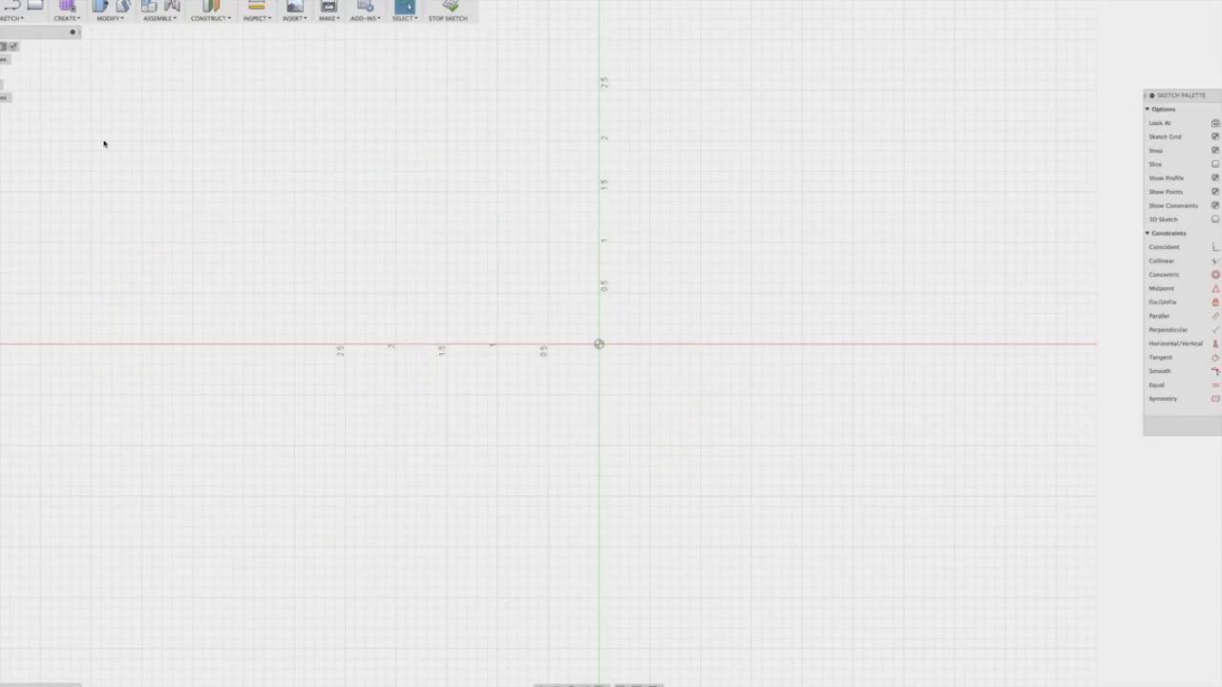
# Try a conic curve from a start point left of the vertical axis to an end point on that axis above the origin
pyautogui.click(12, 17)
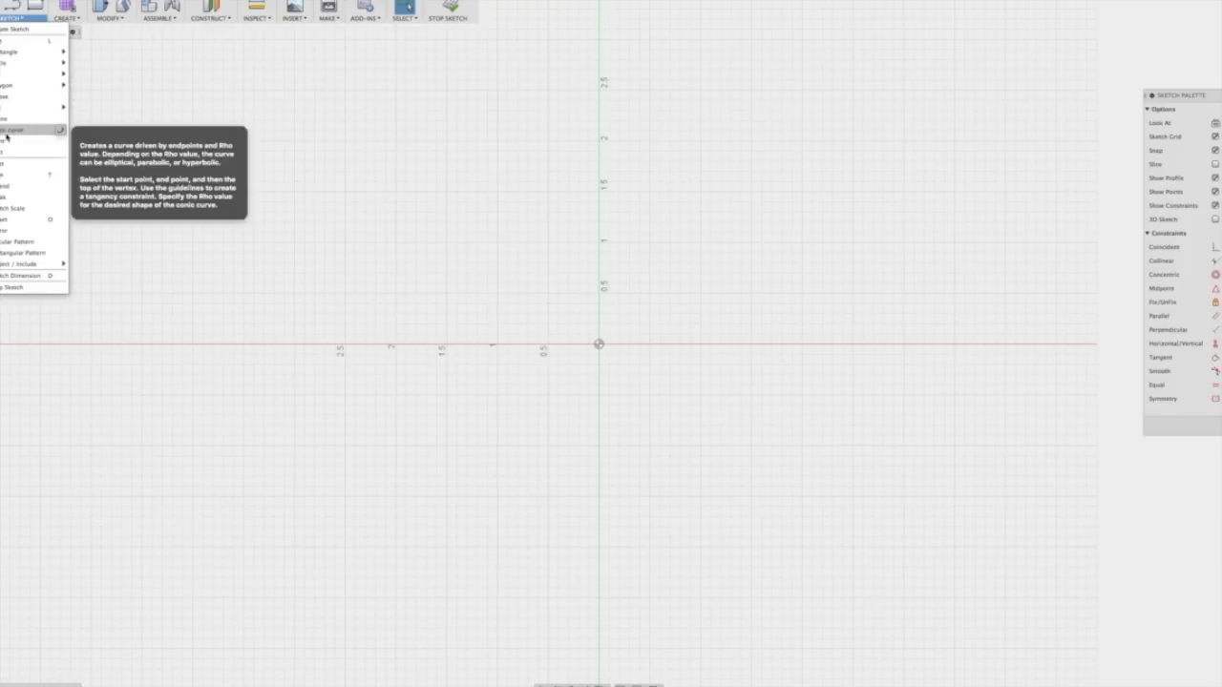
pyautogui.click(8, 133)
pyautogui.click(386, 274)
pyautogui.click(599, 304)
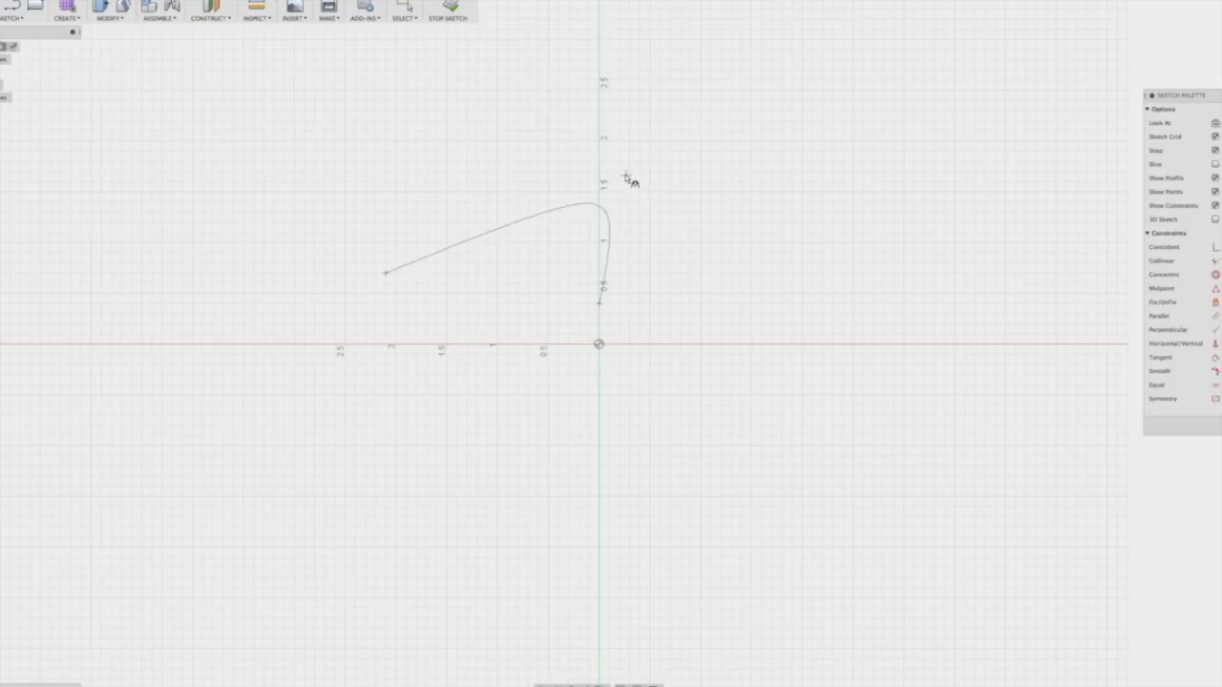
pyautogui.rightClick(546, 95)
pyautogui.click(512, 97)
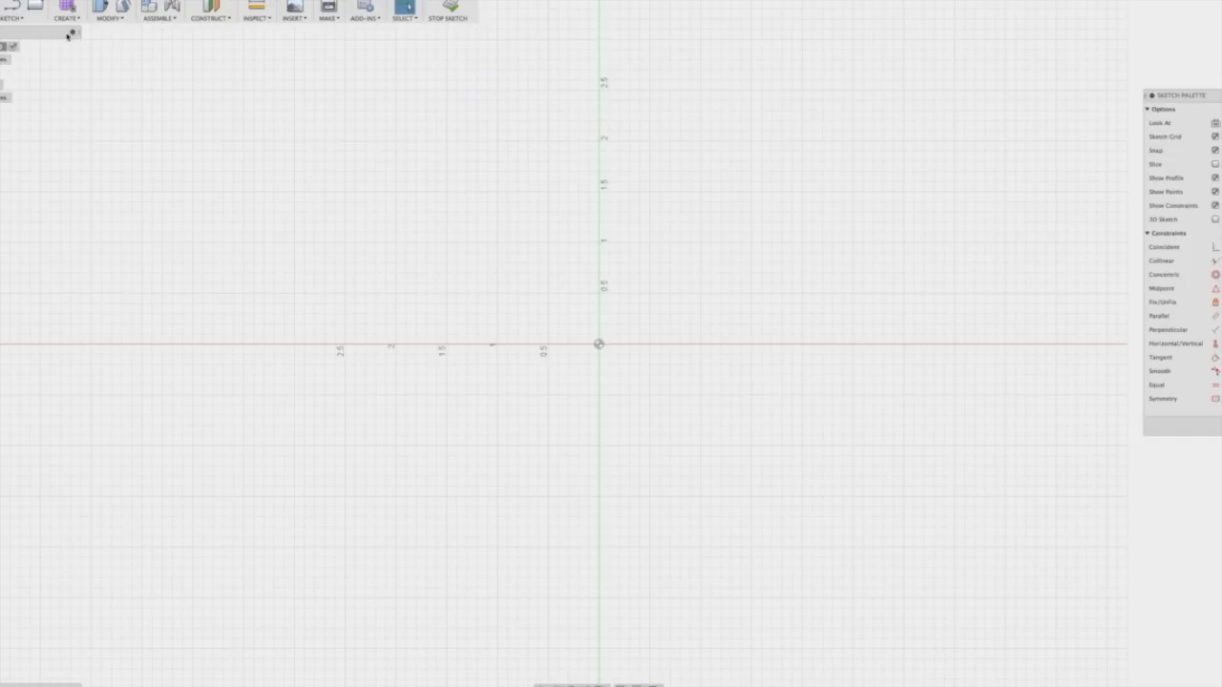
pyautogui.click(33, 19)
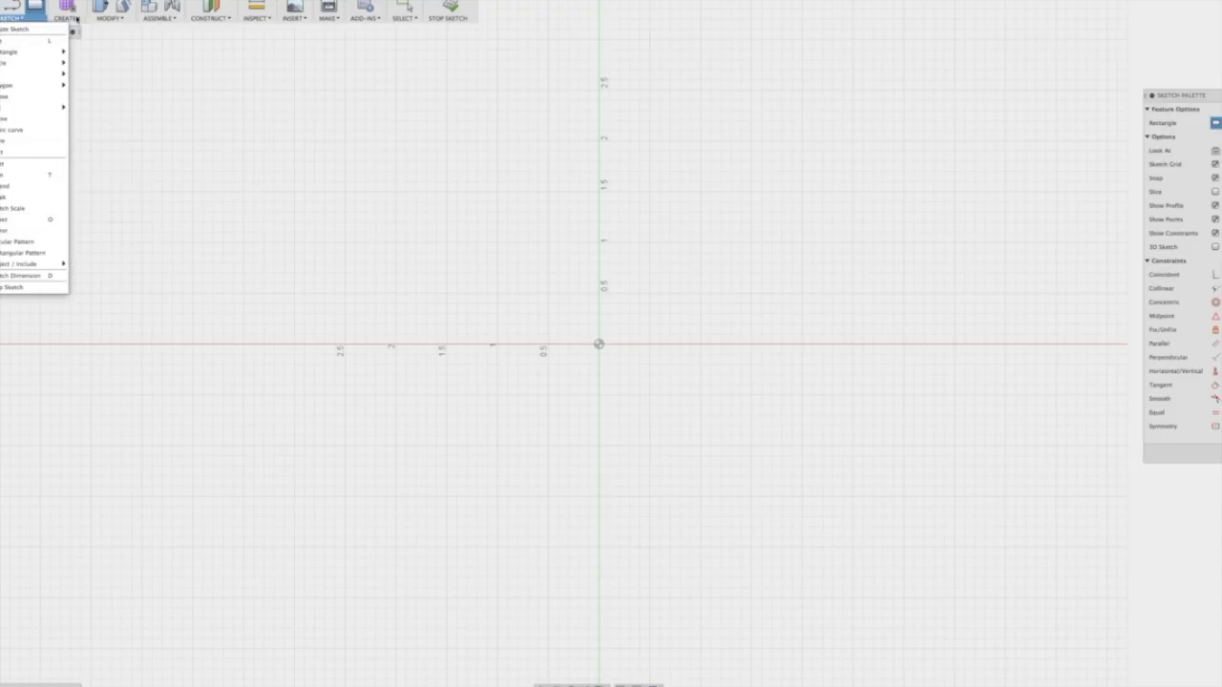
pyautogui.click(72, 20)
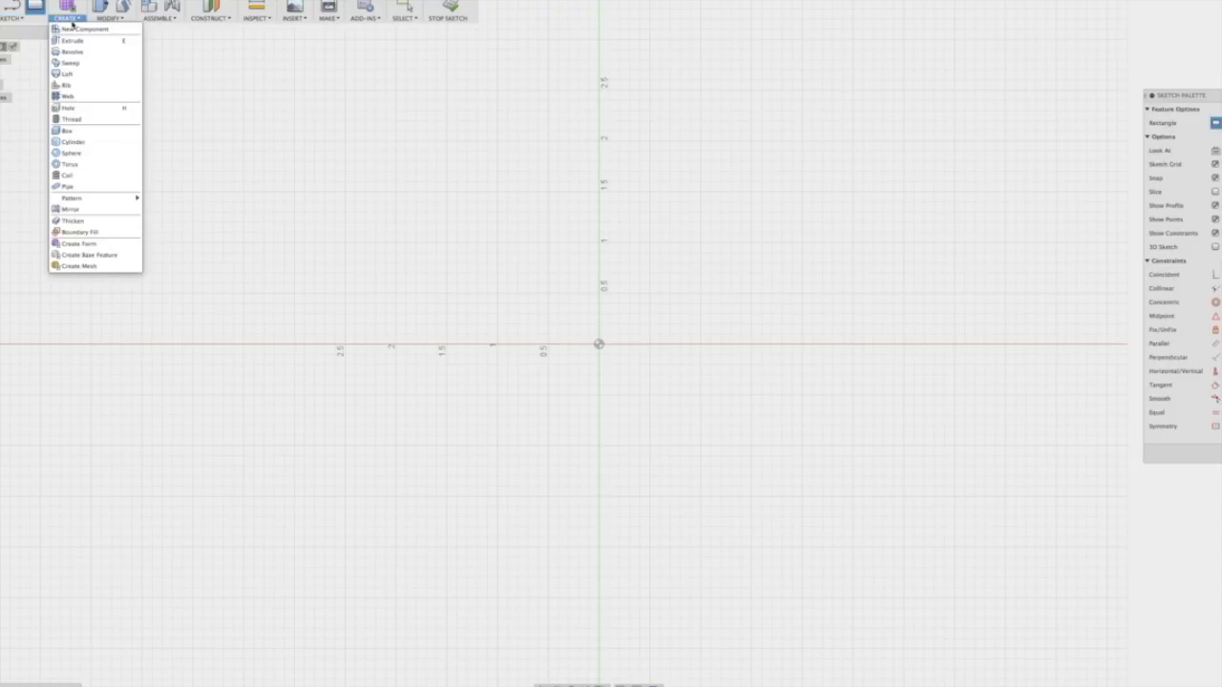
pyautogui.click(314, 128)
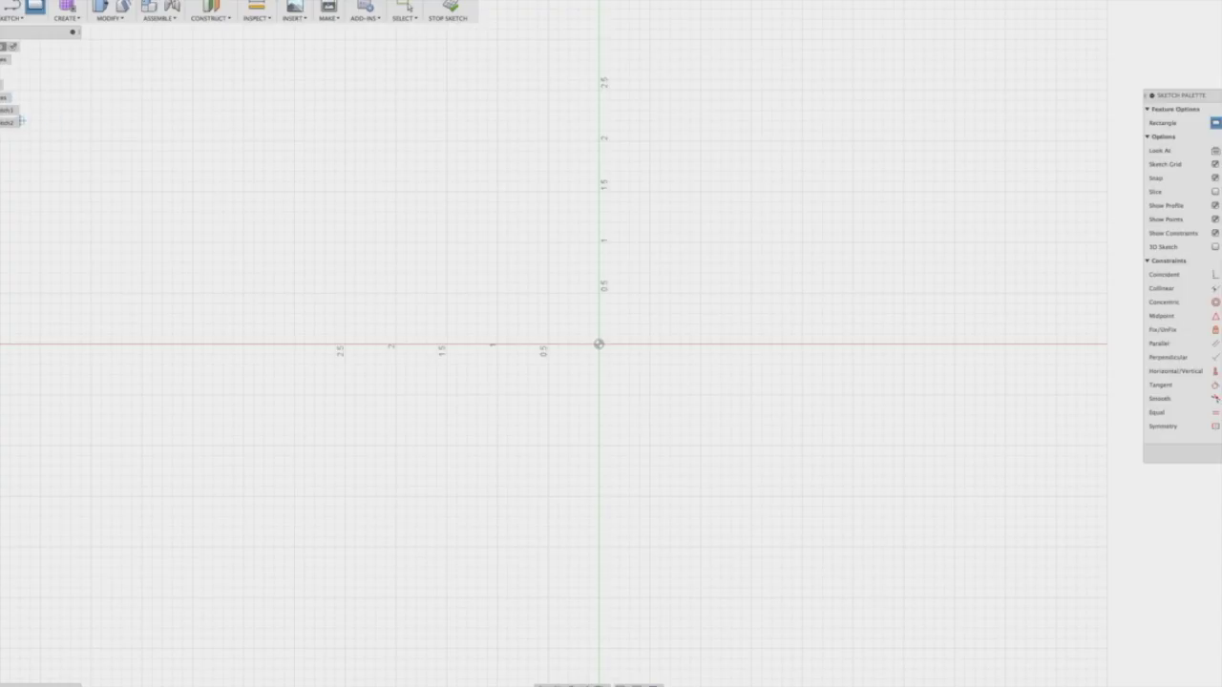
# Sketch a single slanted line from about (-1.7, 1.5) in to about (0.5, 0.3) in, crossing the vertical axis above the origin
pyautogui.click(12, 6)
pyautogui.click(428, 195)
pyautogui.click(652, 313)
pyautogui.rightClick(655, 311)
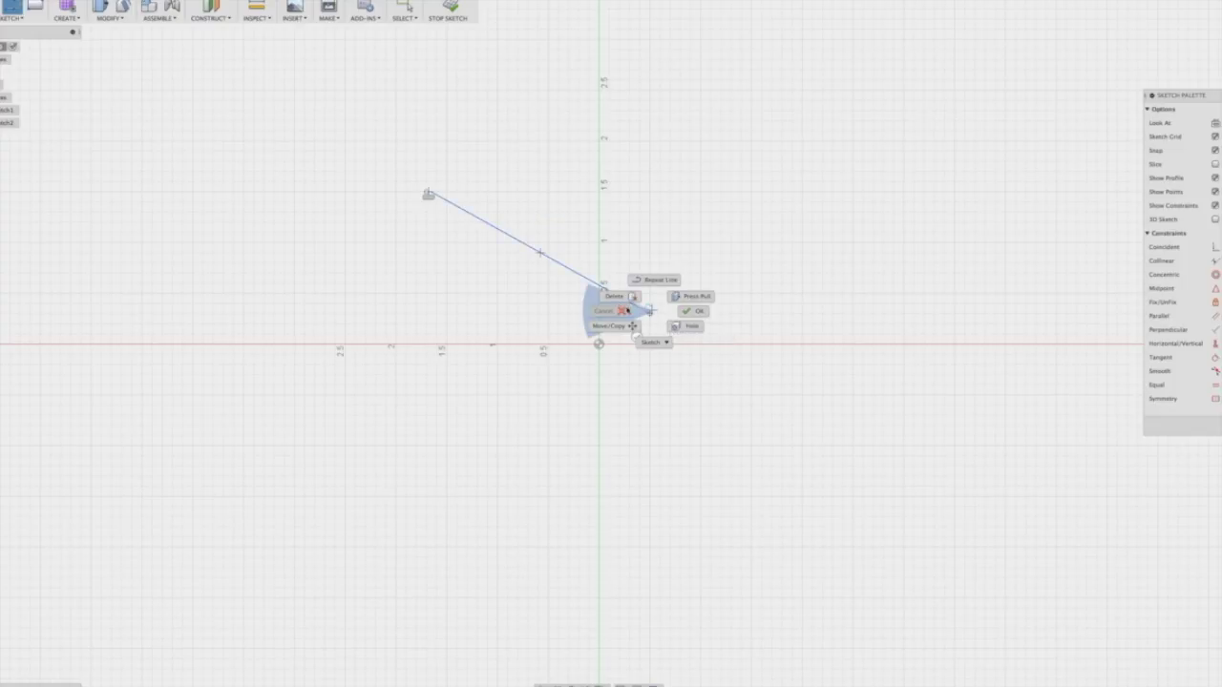
pyautogui.click(711, 313)
pyautogui.click(0, 123)
pyautogui.click(1, 123)
pyautogui.click(1, 123)
pyautogui.click(1, 123)
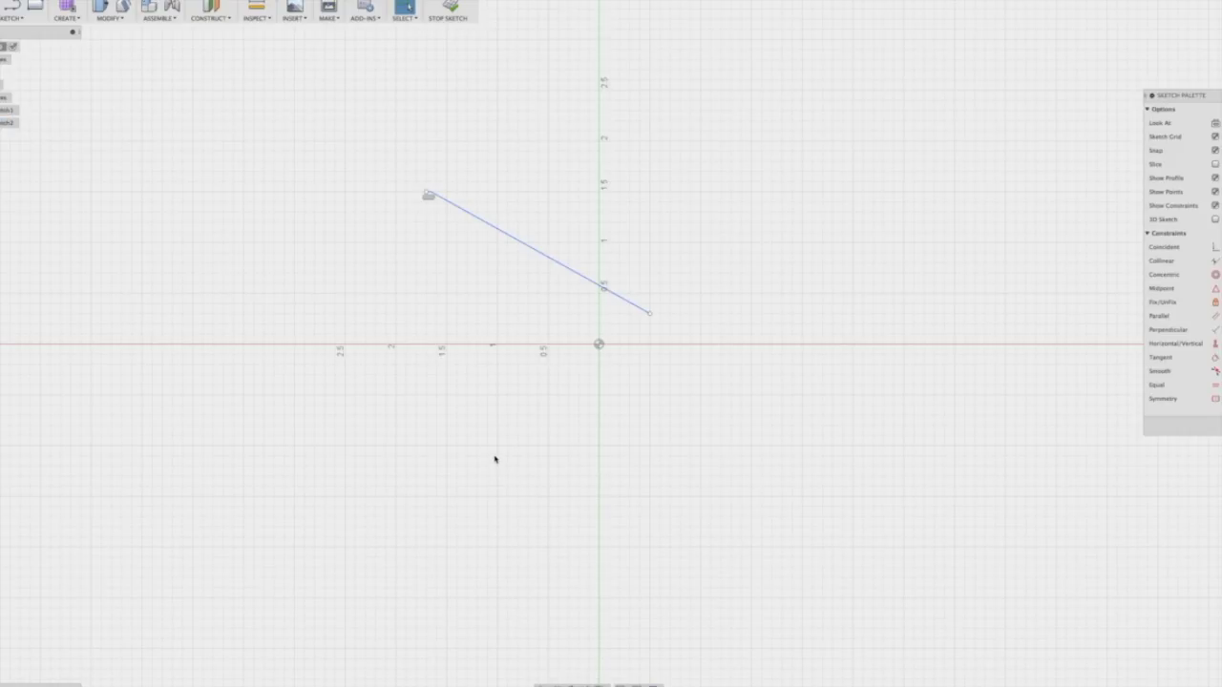
pyautogui.click(8, 123)
pyautogui.hotkey('ctrl', 'z')
pyautogui.click(1, 123)
pyautogui.click(429, 196)
# Sketch a rectangle from the origin down to the right, about 2.5 in wide and 1.35 in high
pyautogui.click(75, 19)
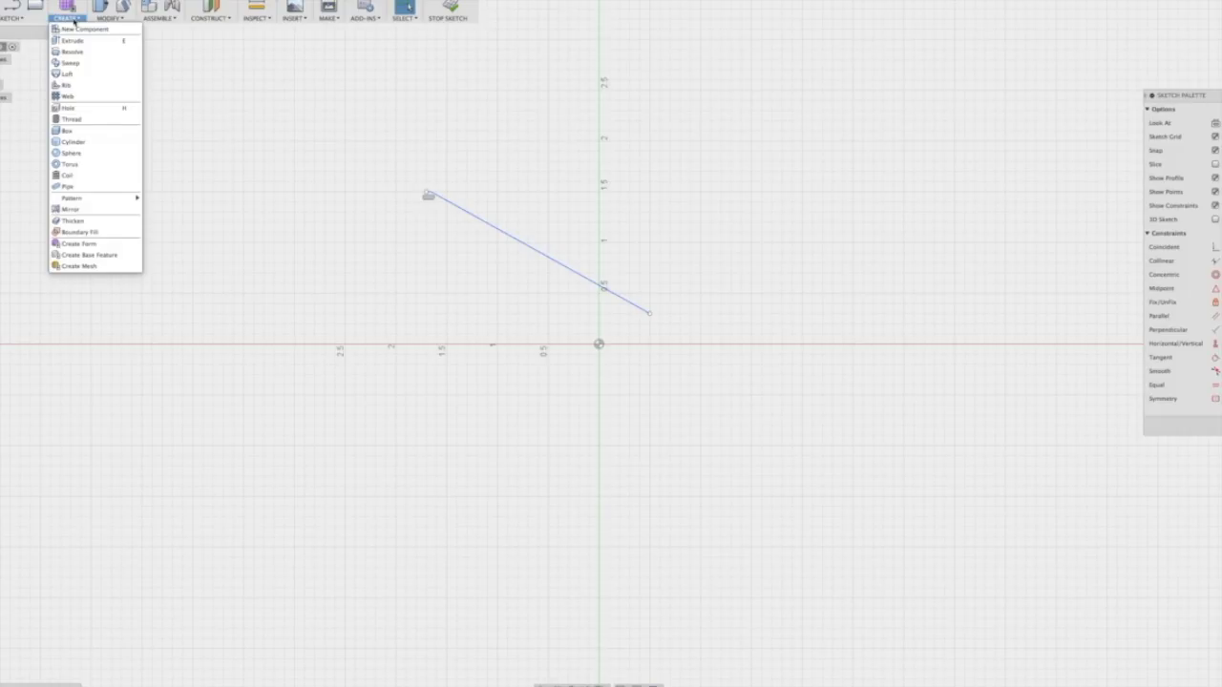
pyautogui.moveTo(25, 19)
pyautogui.moveTo(21, 76)
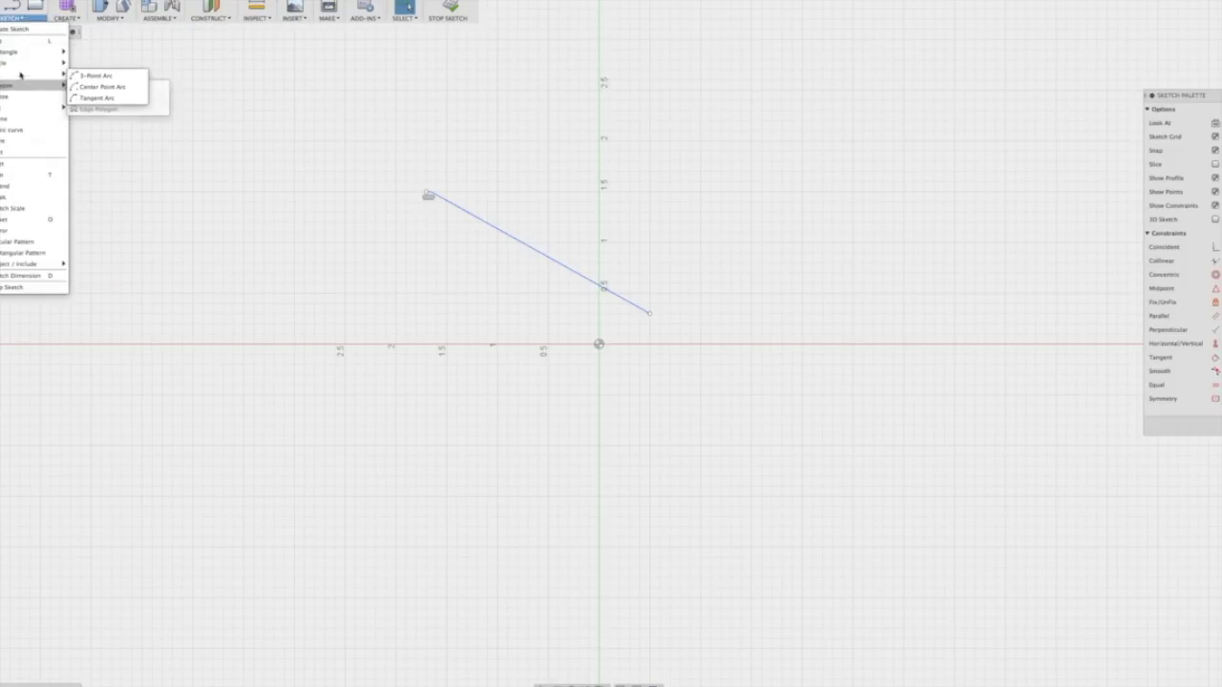
pyautogui.moveTo(19, 52)
pyautogui.click(100, 52)
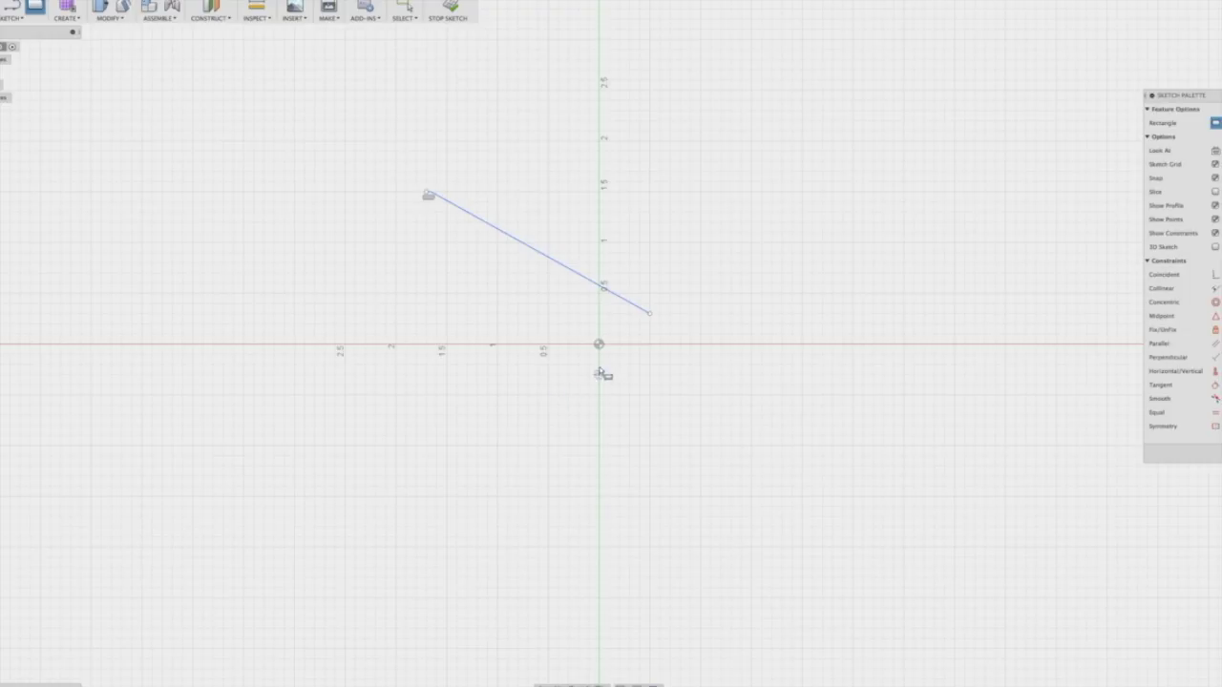
pyautogui.click(599, 343)
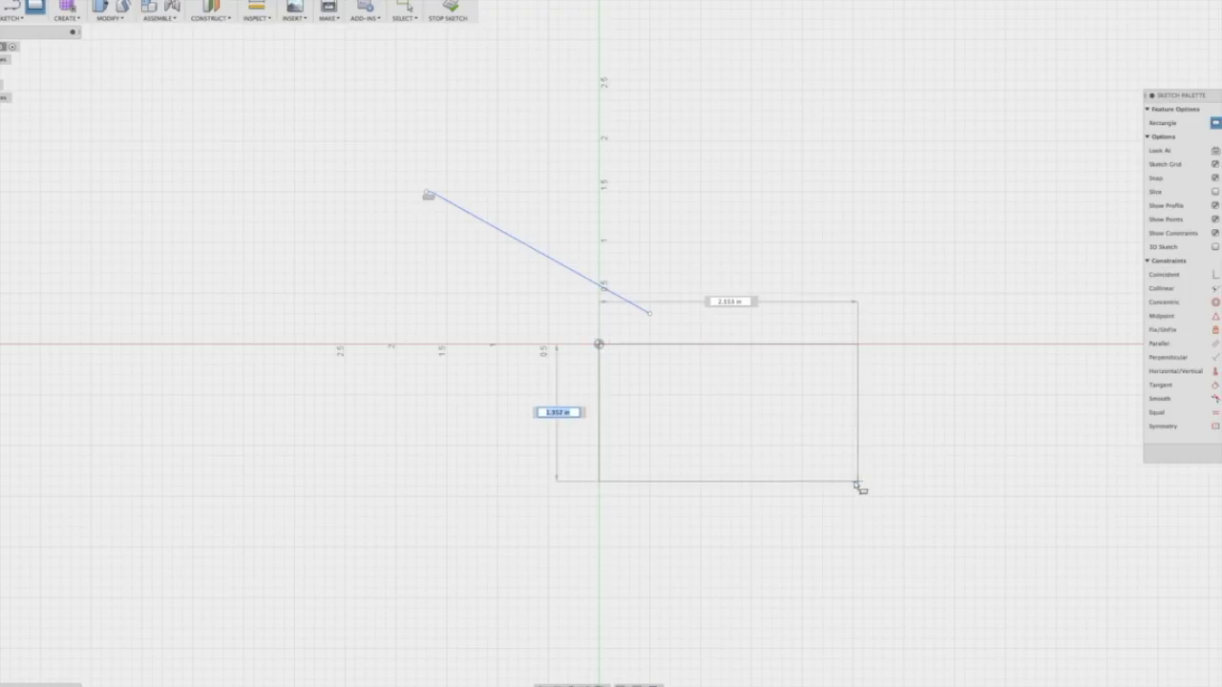
pyautogui.click(856, 482)
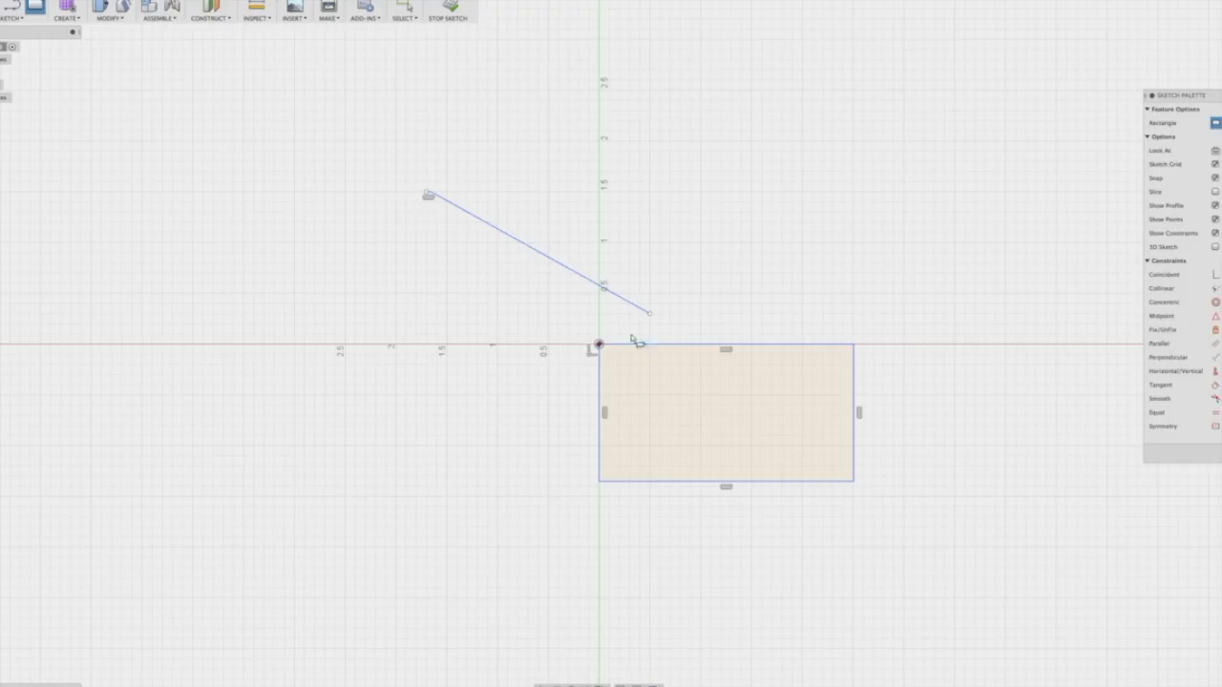
# Extrude the rectangular profile 1.70 in upward as a new body
pyautogui.click(55, 19)
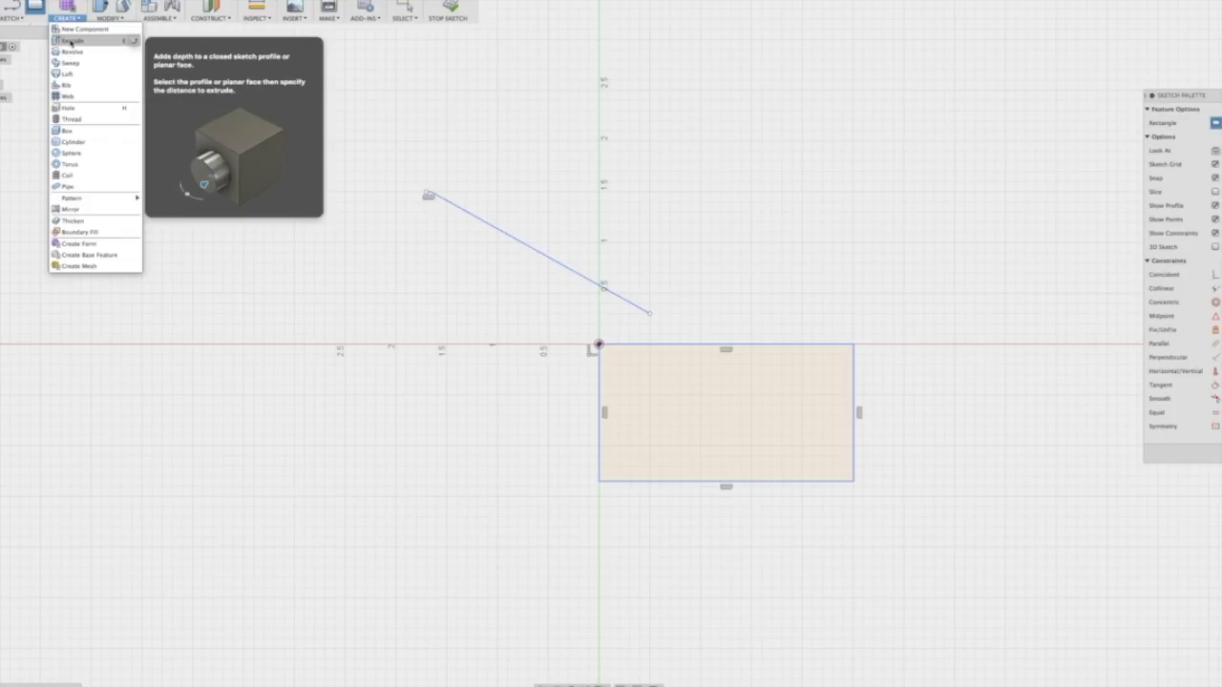
pyautogui.click(67, 43)
pyautogui.click(623, 417)
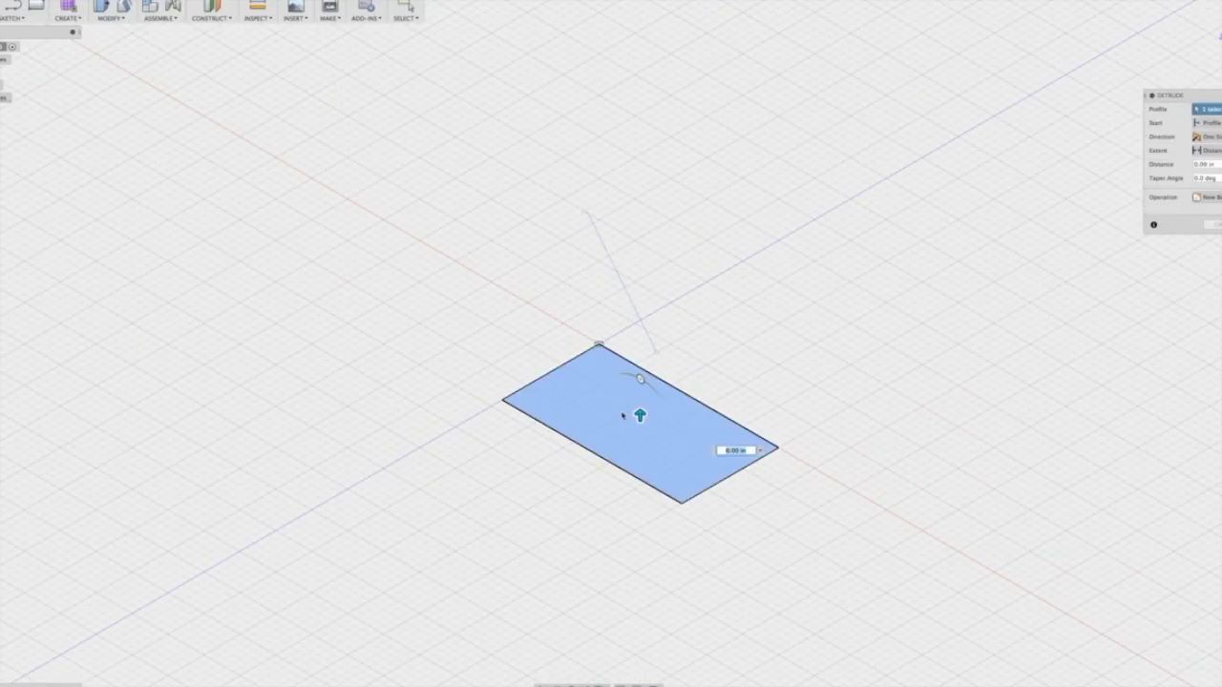
pyautogui.moveTo(639, 417); pyautogui.dragTo(639, 277)
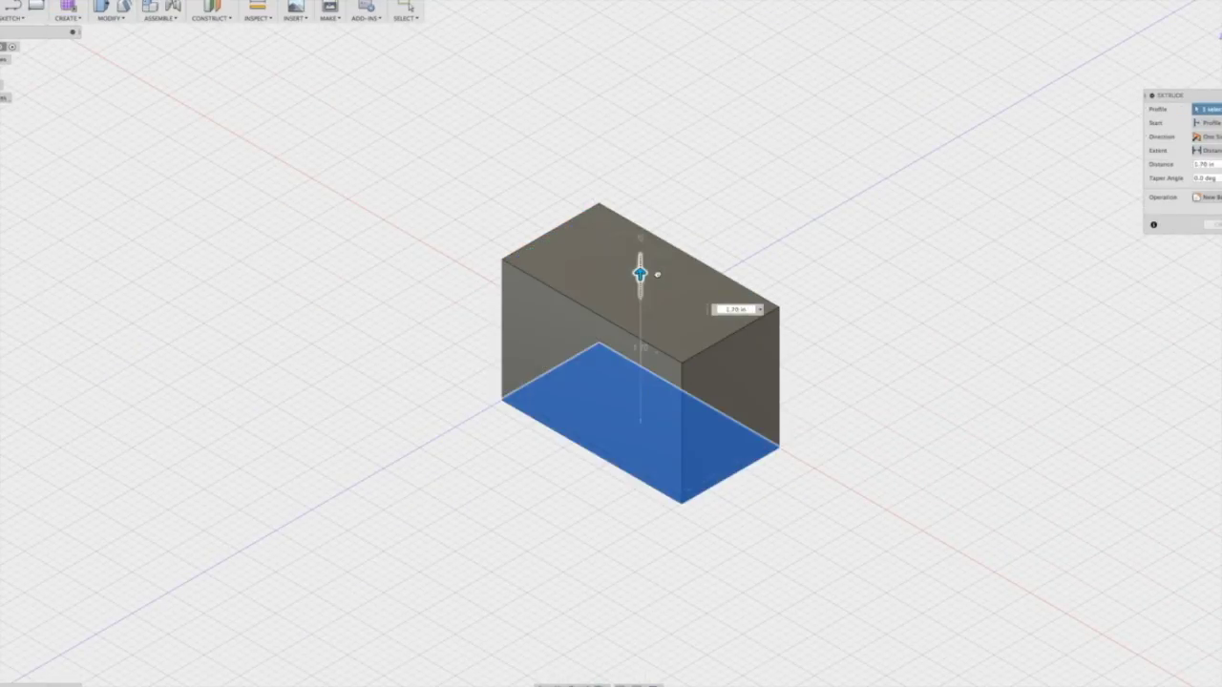
pyautogui.press('Return')
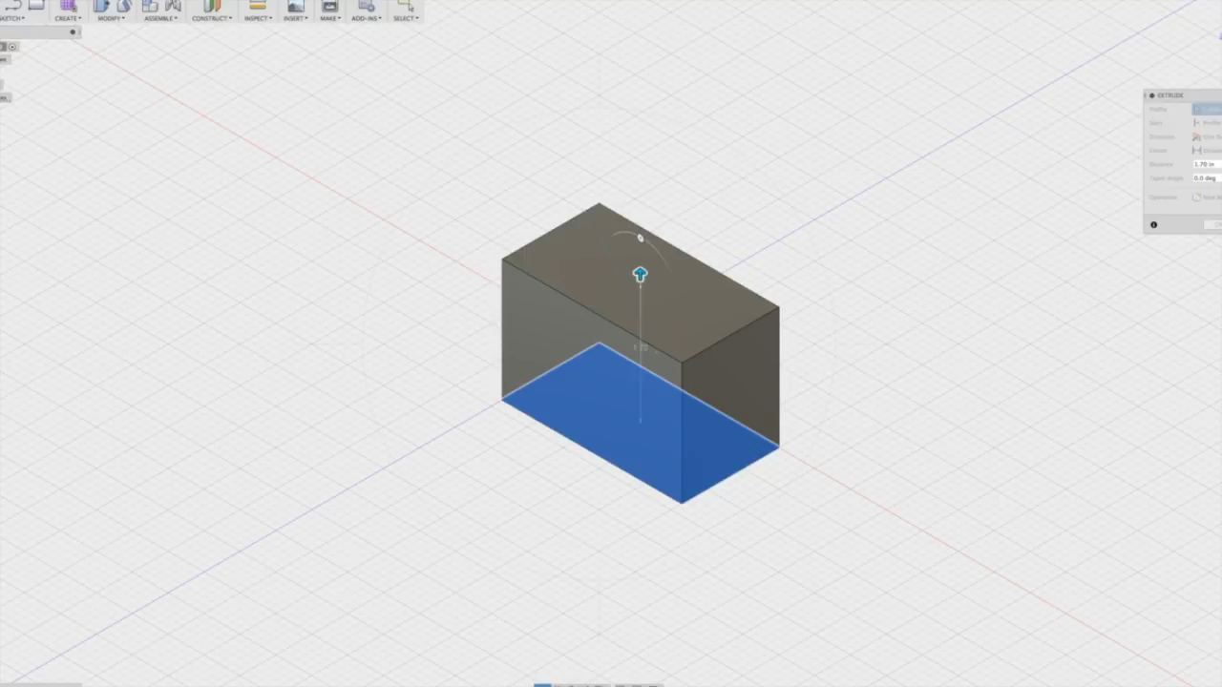
pyautogui.keyDown('shift'); pyautogui.moveTo(587, 453); pyautogui.dragTo(619, 424, button='middle'); pyautogui.keyUp('shift')
pyautogui.keyDown('shift'); pyautogui.moveTo(768, 479); pyautogui.dragTo(812, 462, button='middle'); pyautogui.keyUp('shift')
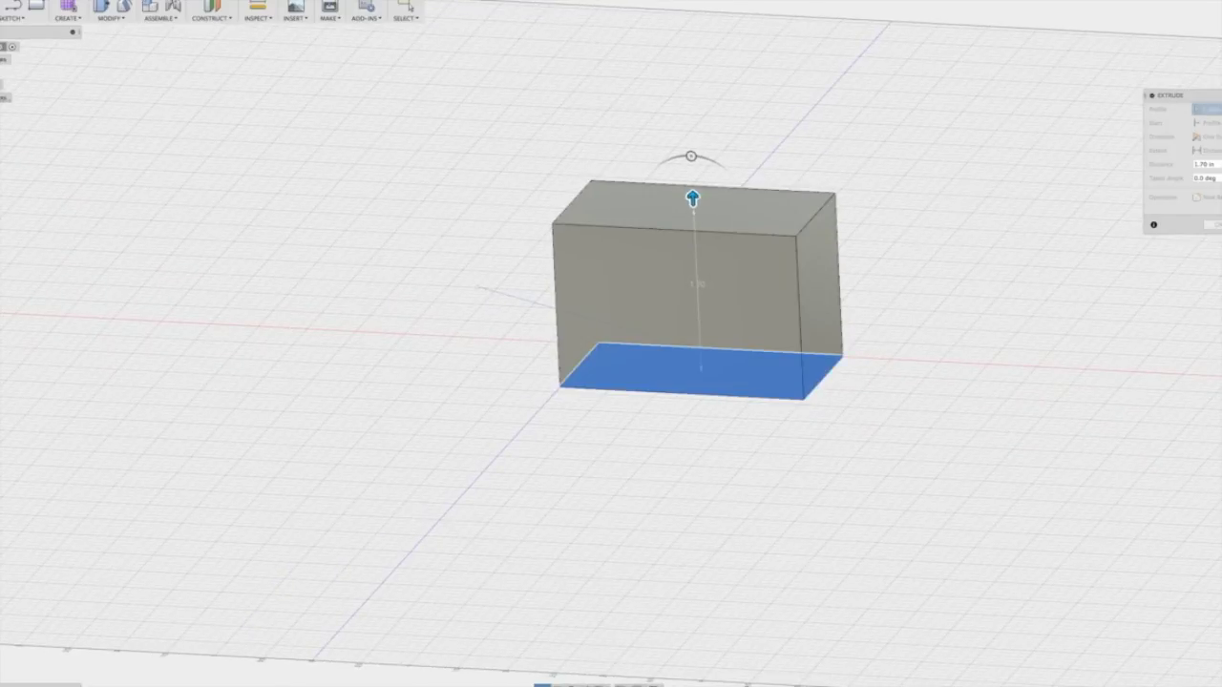
pyautogui.moveTo(724, 460); pyautogui.dragTo(632, 541, button='middle')
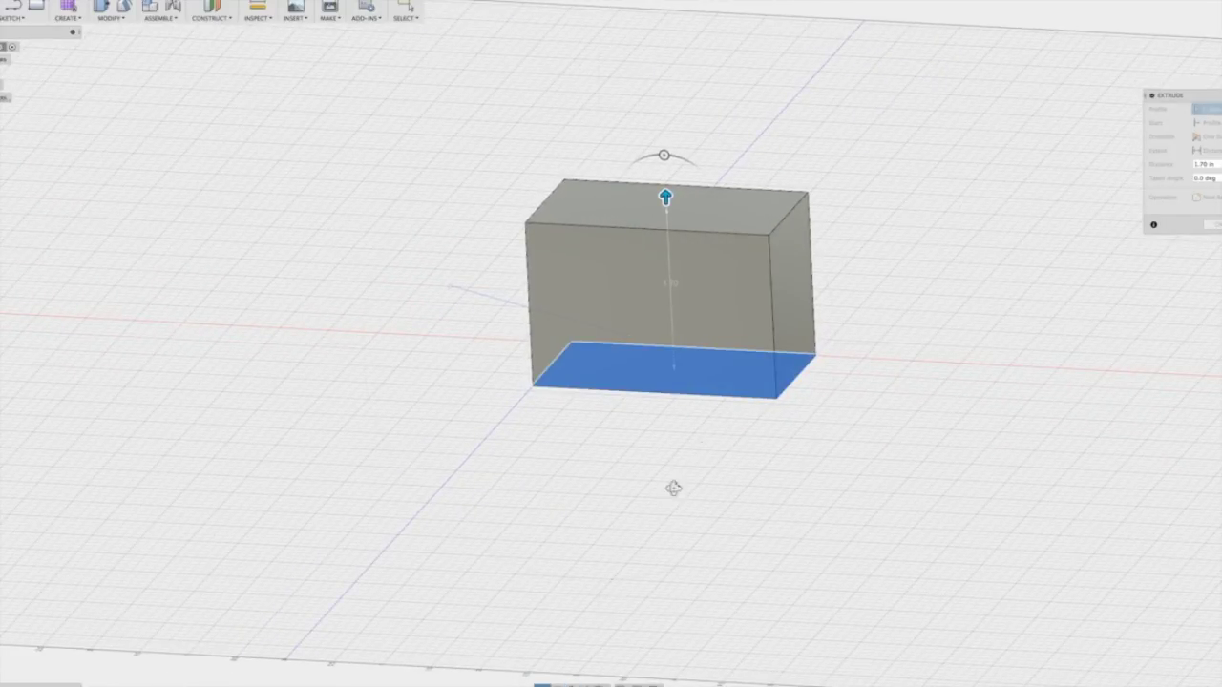
pyautogui.moveTo(783, 344)
pyautogui.keyDown('shift'); pyautogui.mouseDown(button='middle')
pyautogui.moveTo(750, 344)
pyautogui.moveTo(780, 354)
pyautogui.moveTo(769, 345)
pyautogui.mouseUp(button='middle'); pyautogui.keyUp('shift')
pyautogui.rightClick(656, 326)
pyautogui.press('Escape')
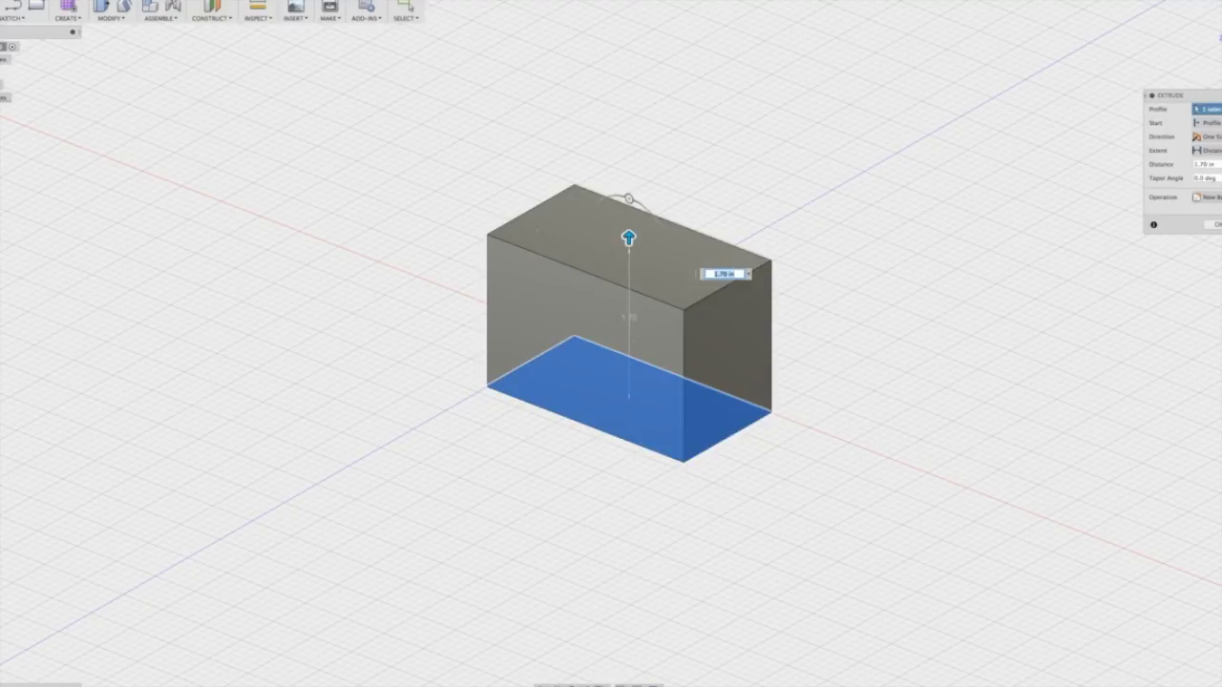
pyautogui.click(1217, 225)
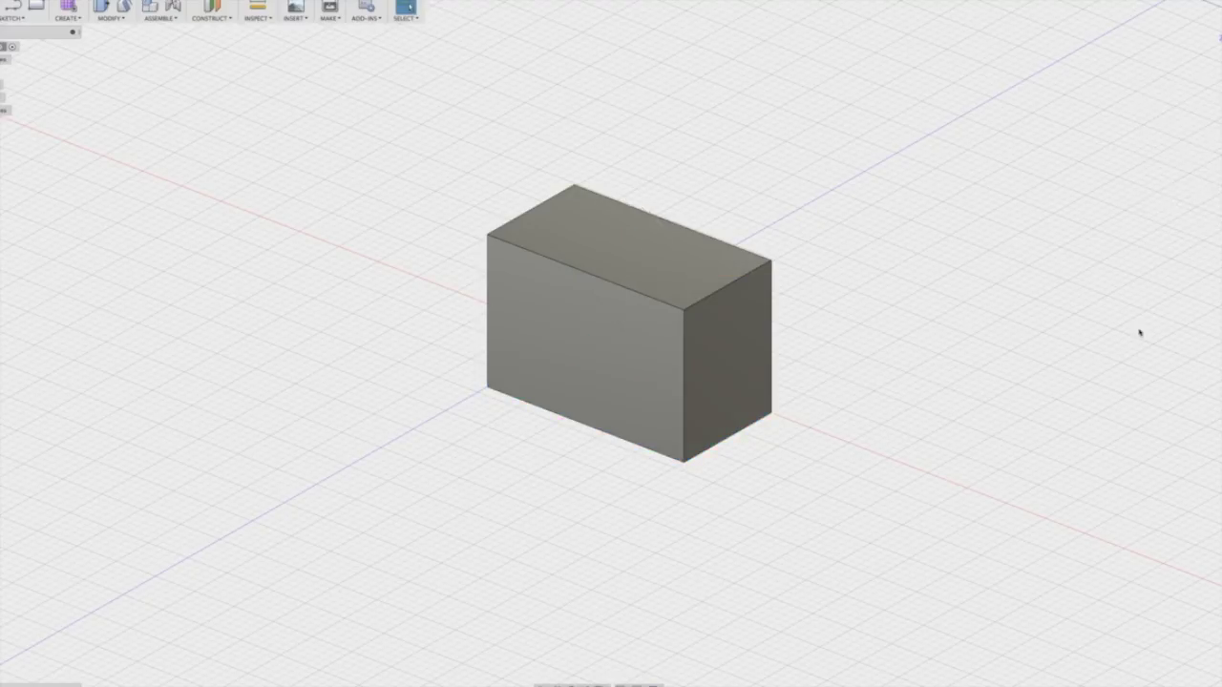
# Fillet the long top edge at the front of the box with a 0.15 in radius
pyautogui.click(67, 13)
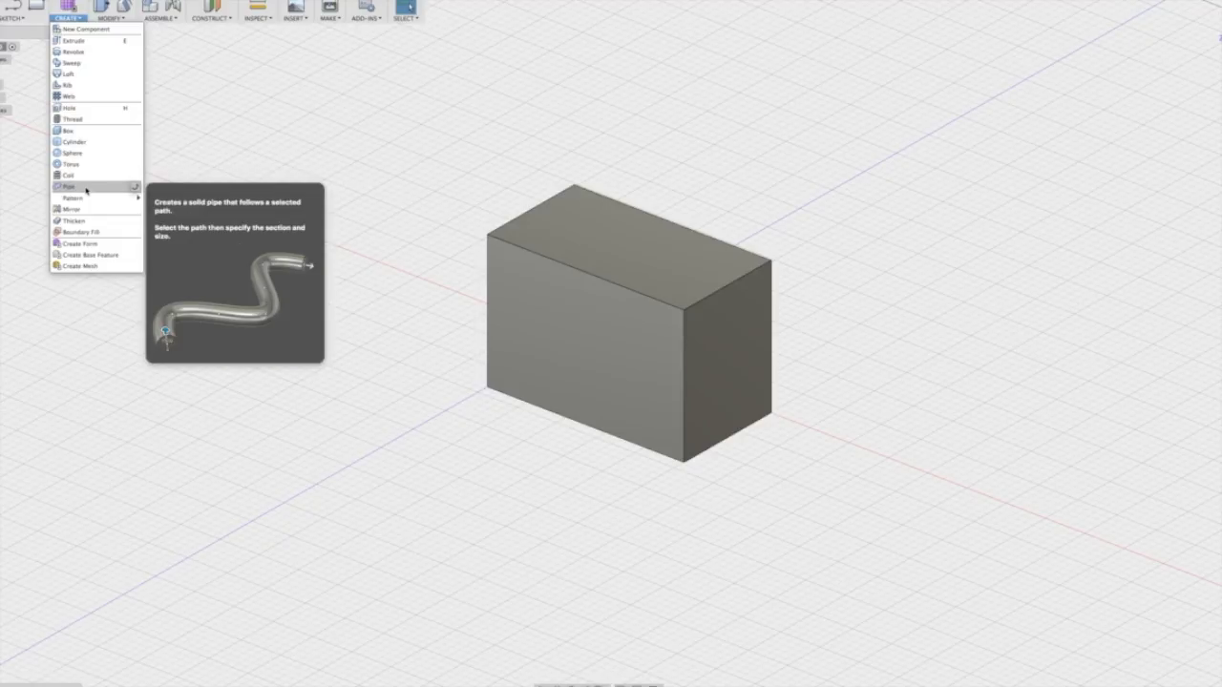
pyautogui.moveTo(85, 197)
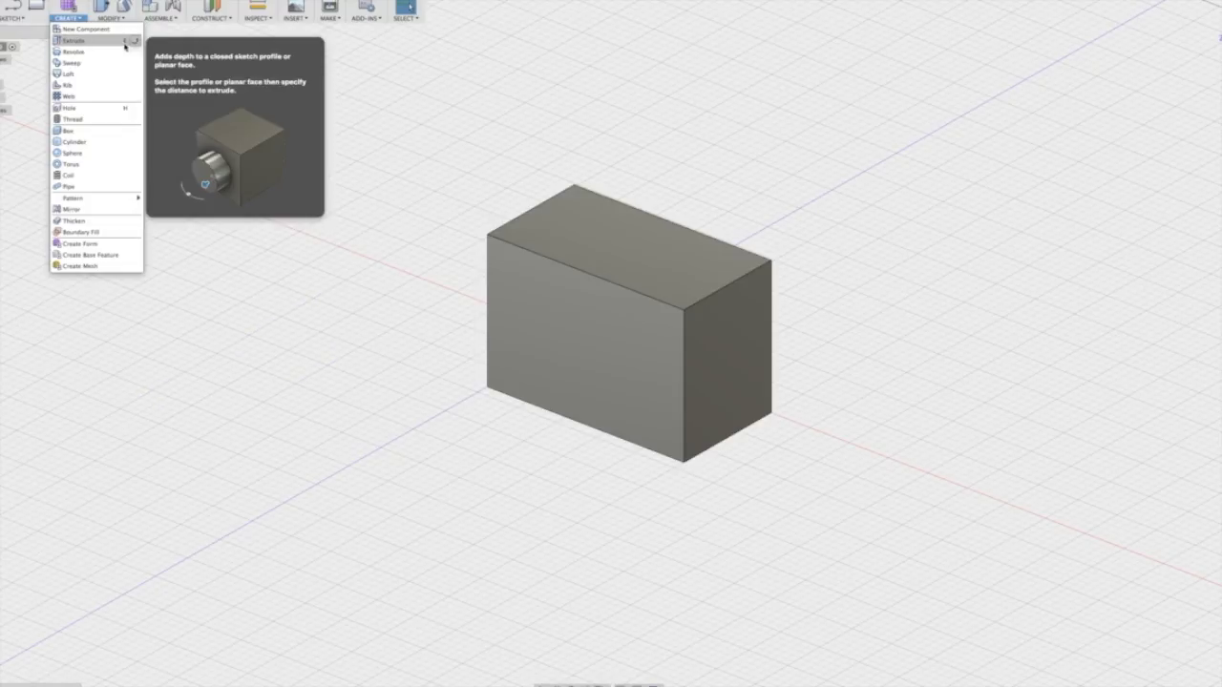
pyautogui.moveTo(122, 20)
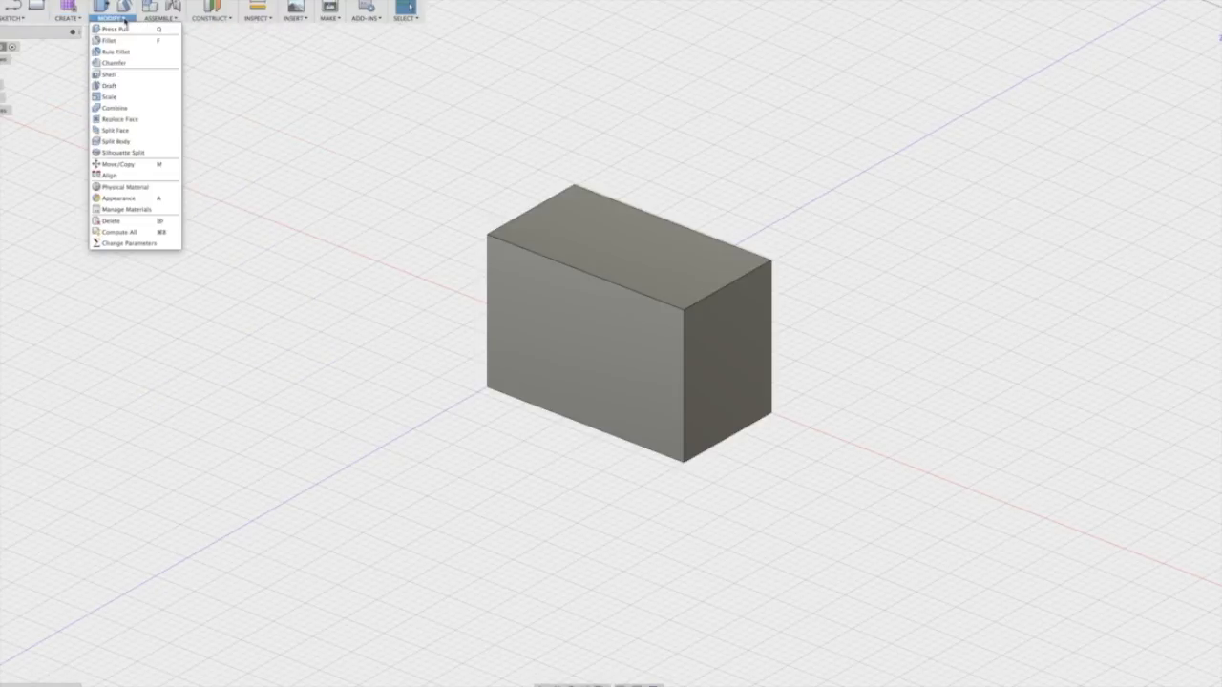
pyautogui.click(133, 42)
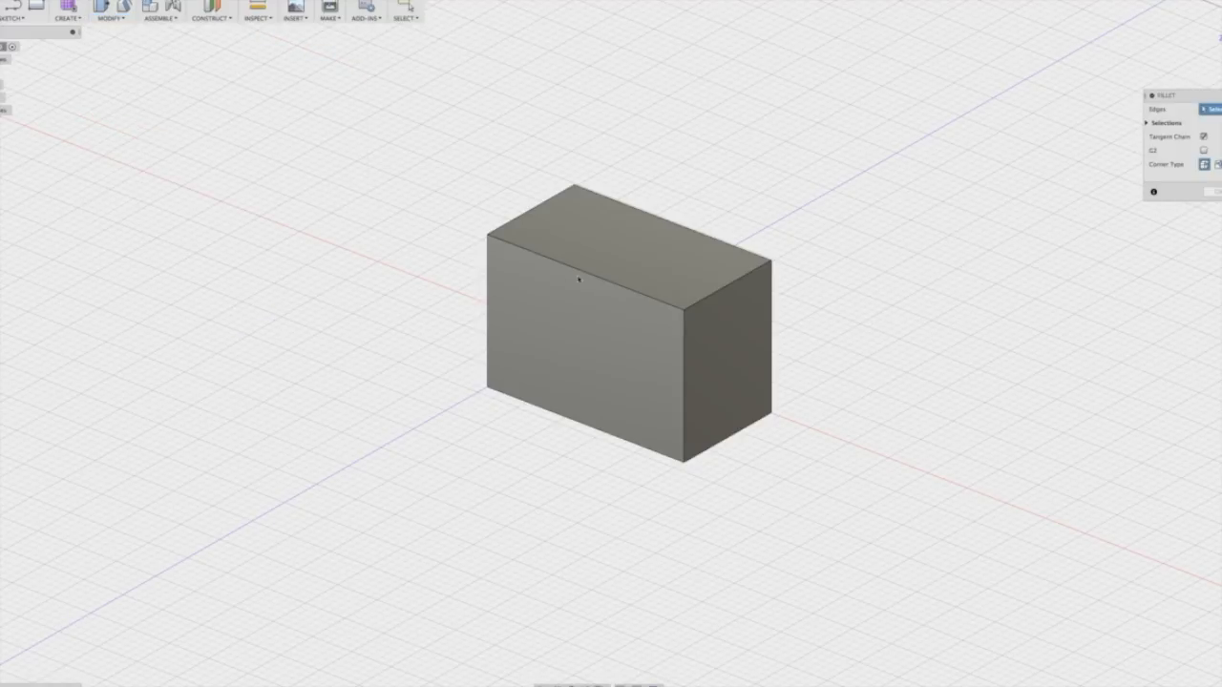
pyautogui.click(581, 268)
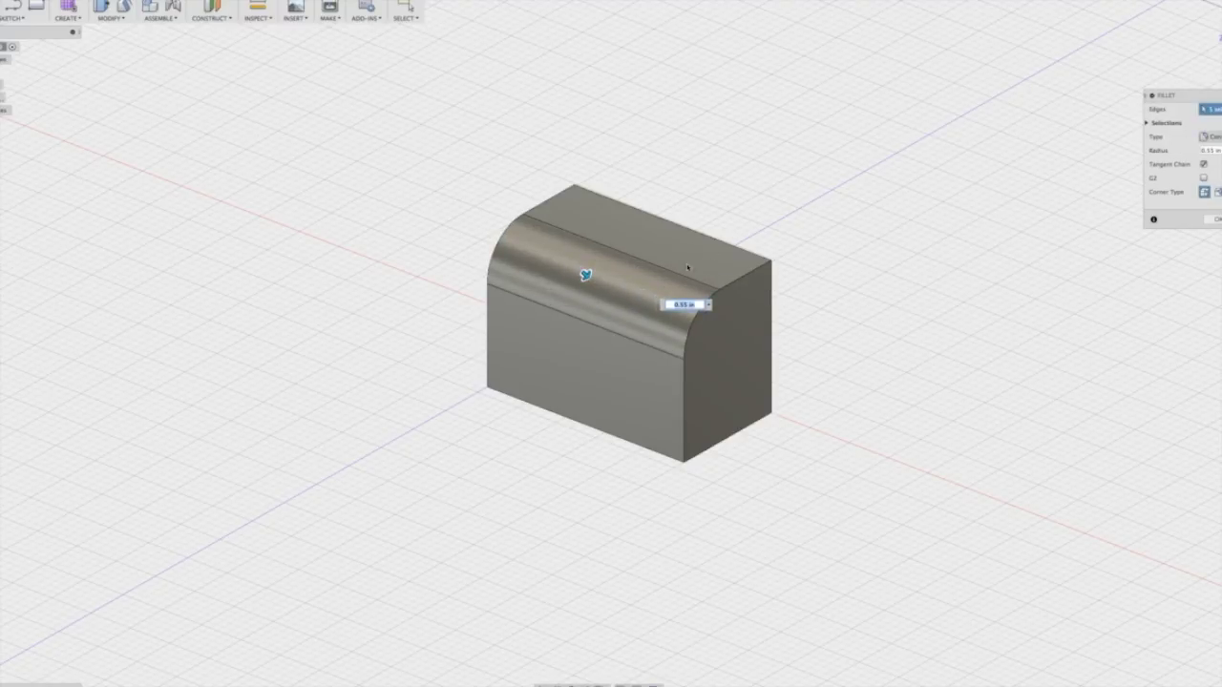
pyautogui.moveTo(581, 278); pyautogui.dragTo(577, 268)
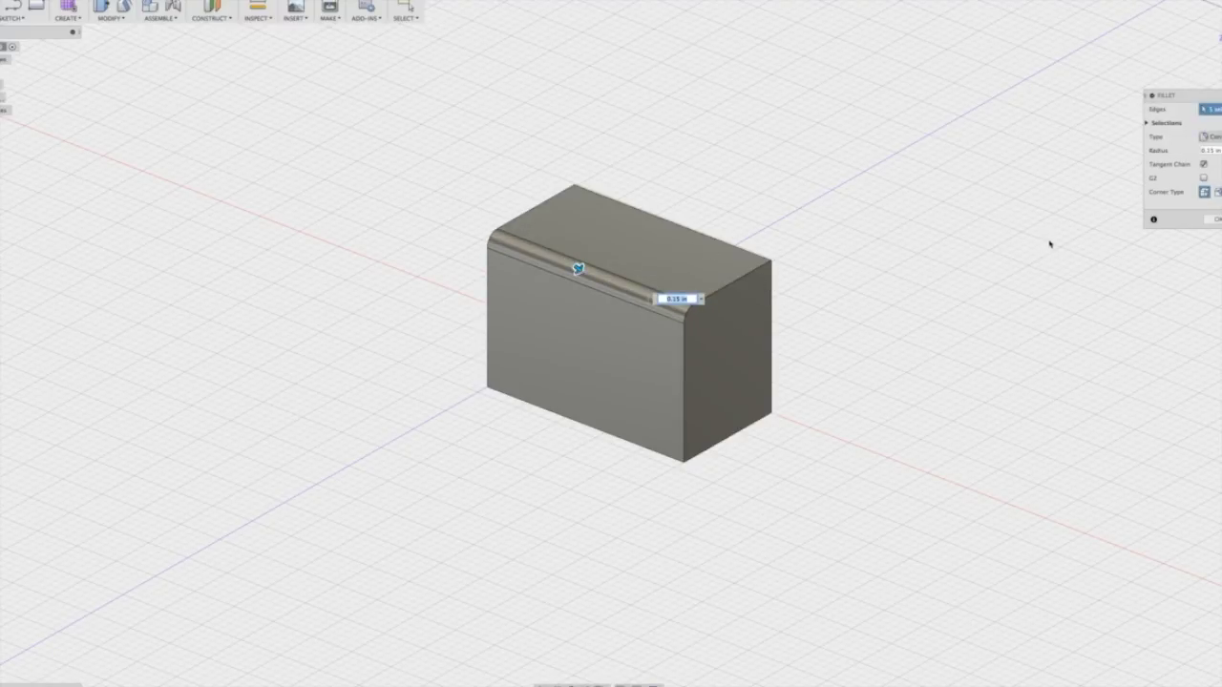
pyautogui.click(1212, 220)
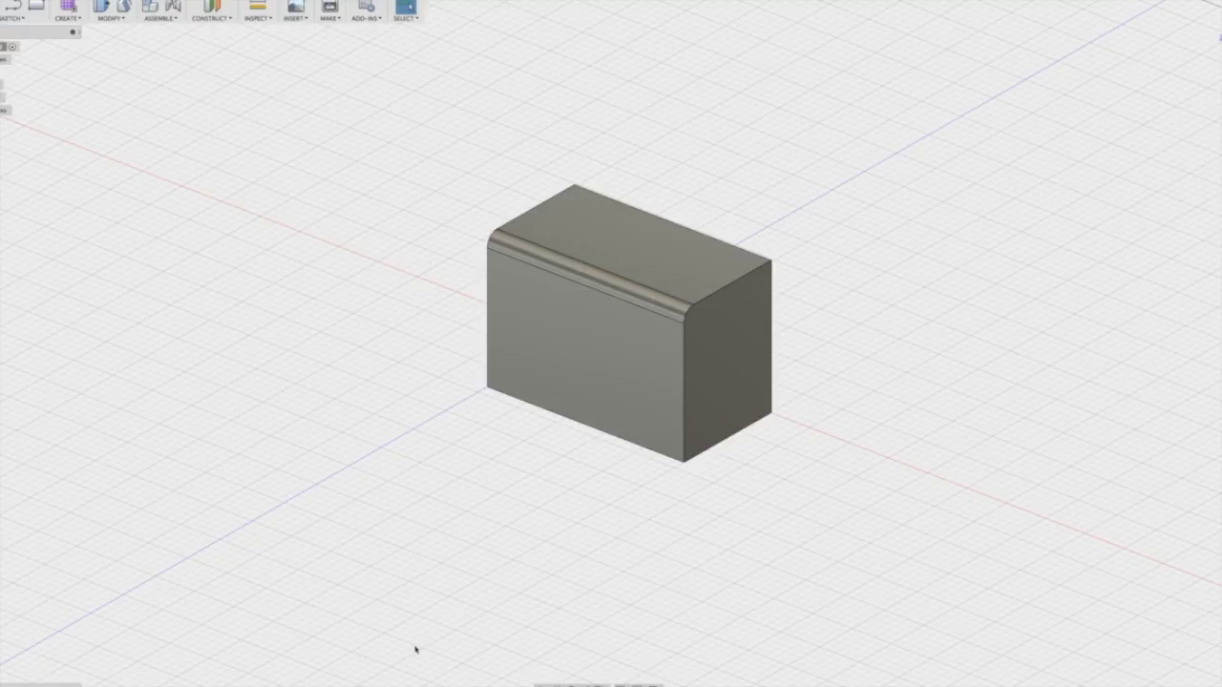
# Chamfer the long top edge opposite the fillet with an equal distance of 0.40 in
pyautogui.keyDown('shift'); pyautogui.moveTo(777, 292); pyautogui.dragTo(735, 294, button='middle'); pyautogui.keyUp('shift')
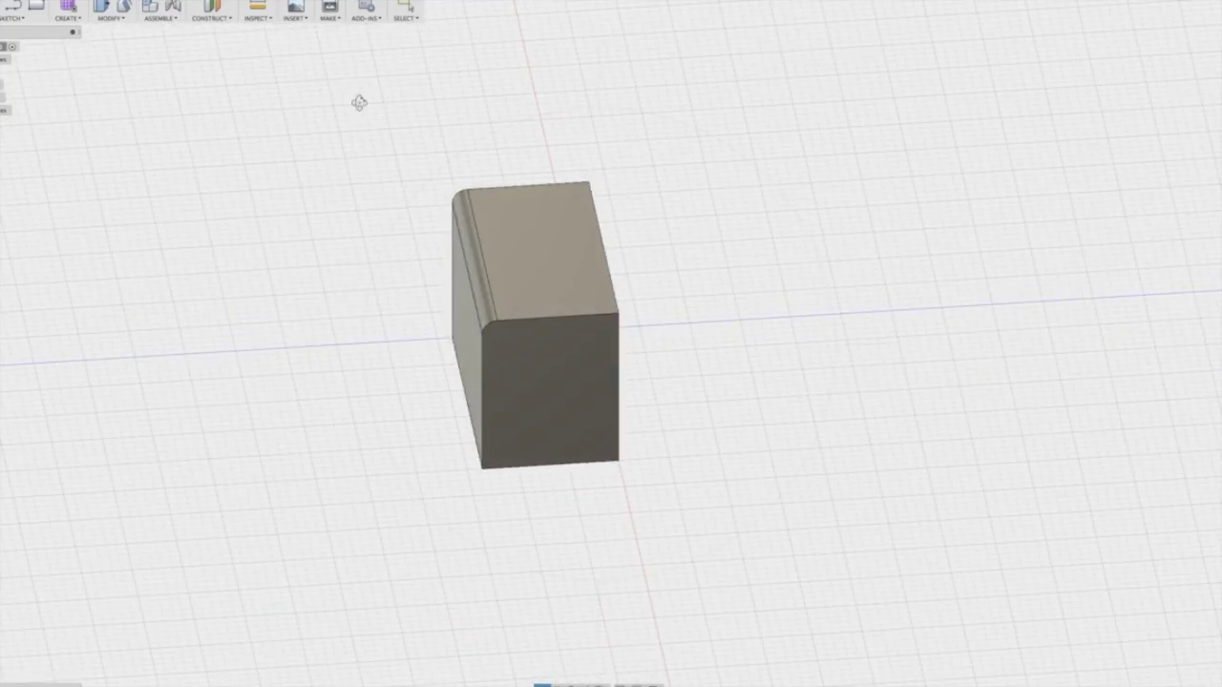
pyautogui.click(110, 18)
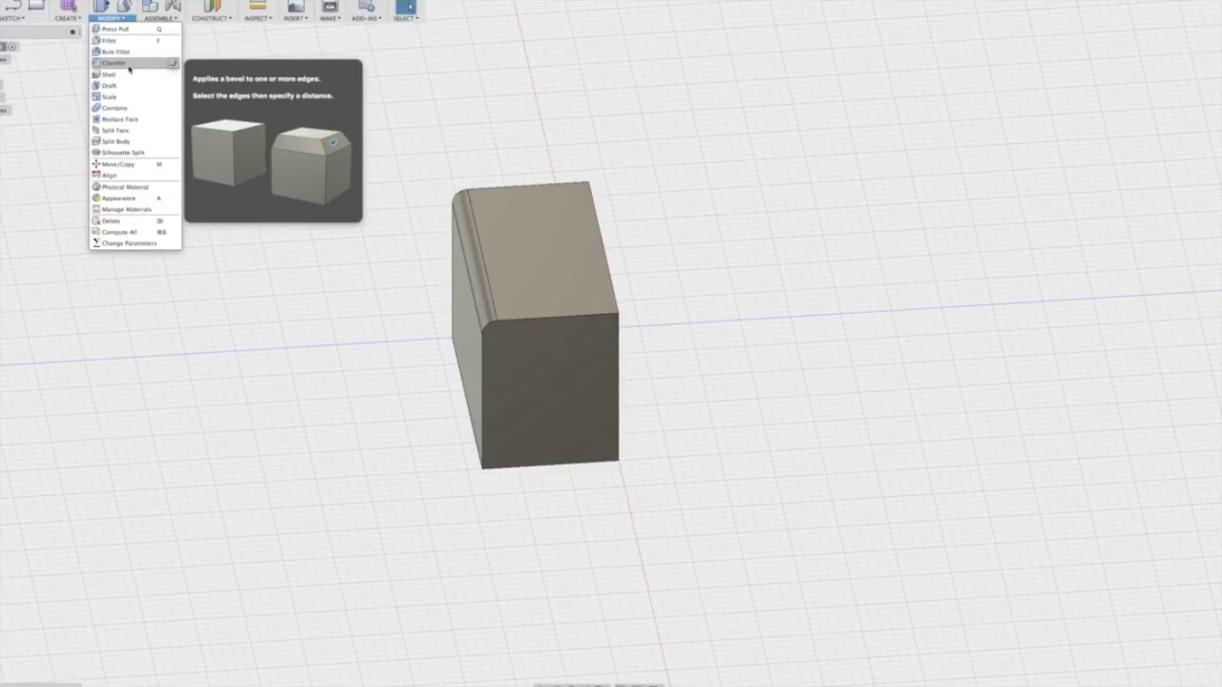
pyautogui.click(130, 64)
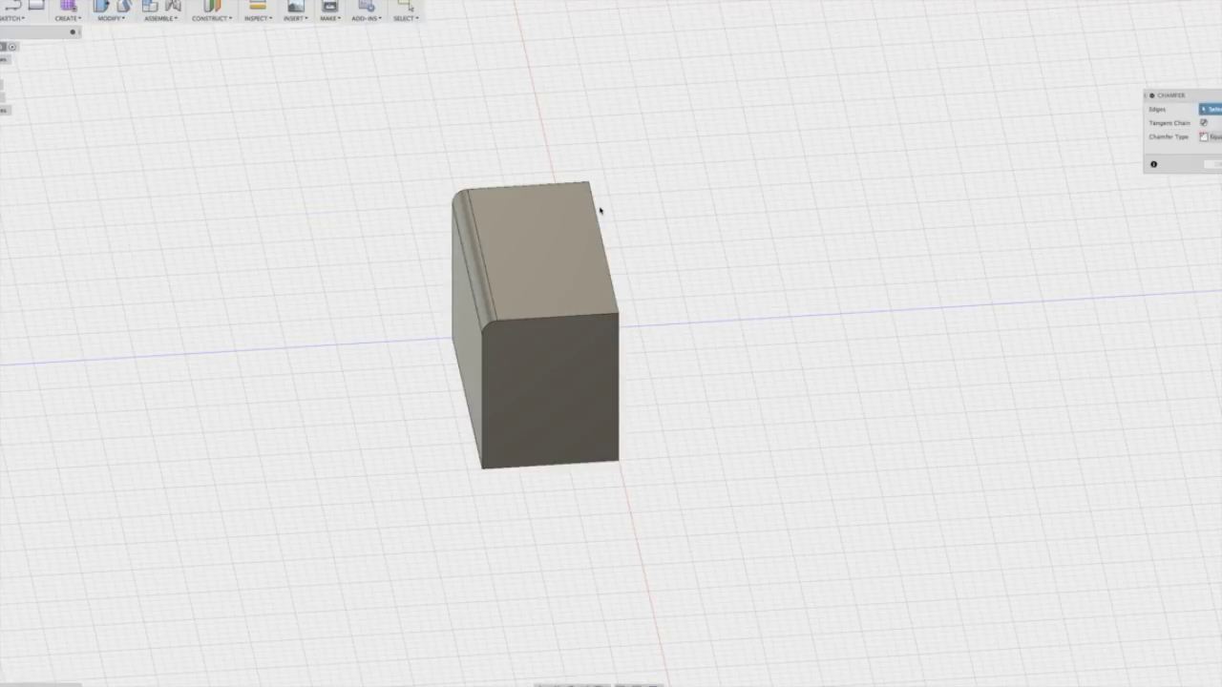
pyautogui.click(595, 212)
pyautogui.moveTo(597, 200); pyautogui.dragTo(579, 223)
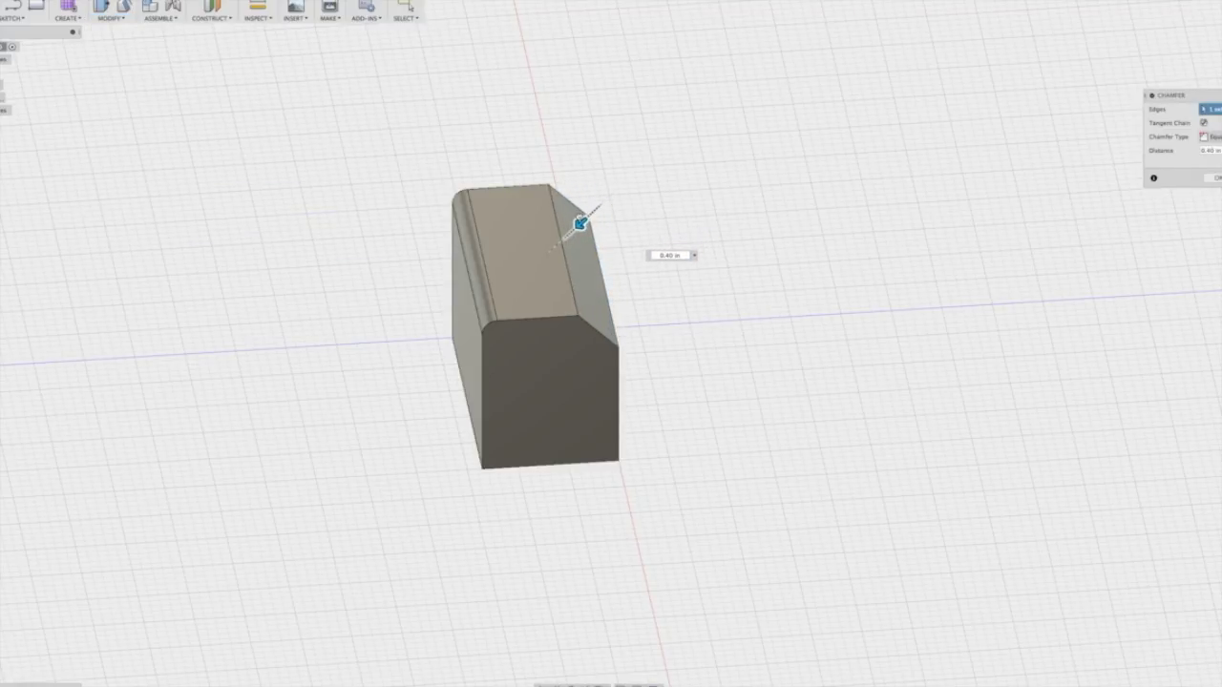
# Change the chamfer to the two-distance type and slightly increase the distance down the side face beyond 0.40 in
pyautogui.click(541, 684)
pyautogui.moveTo(649, 496); pyautogui.dragTo(661, 437)
pyautogui.rightClick(609, 367)
pyautogui.click(660, 368)
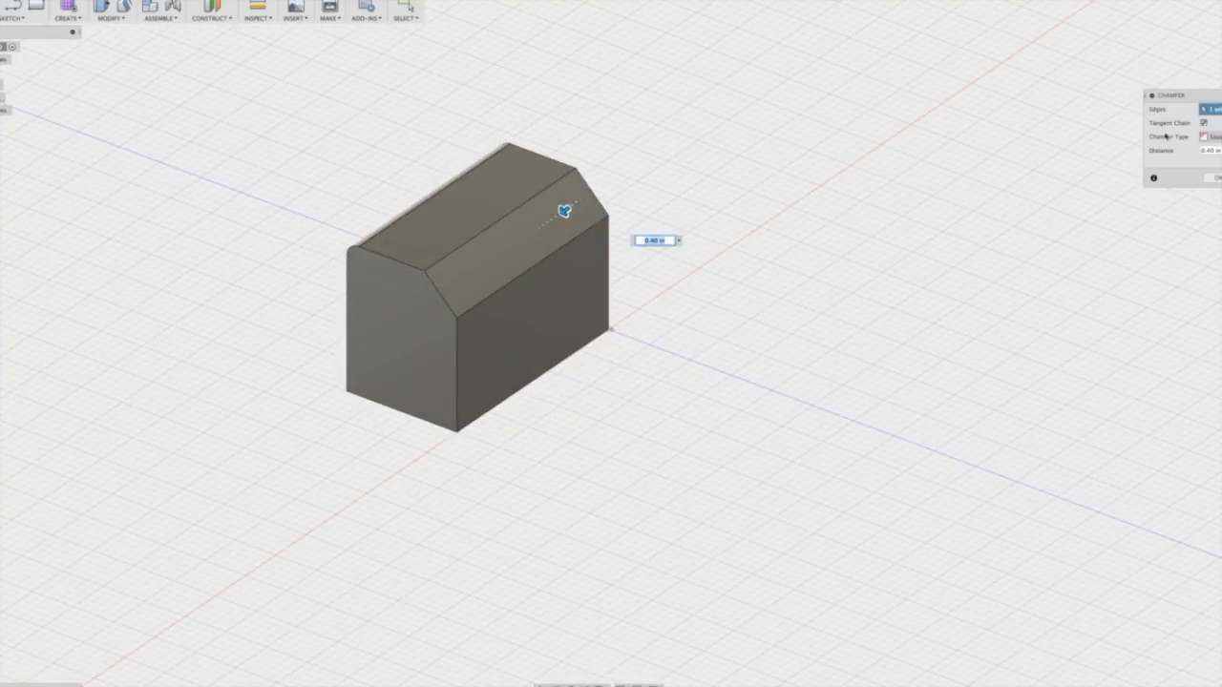
pyautogui.click(1215, 136)
pyautogui.click(1215, 161)
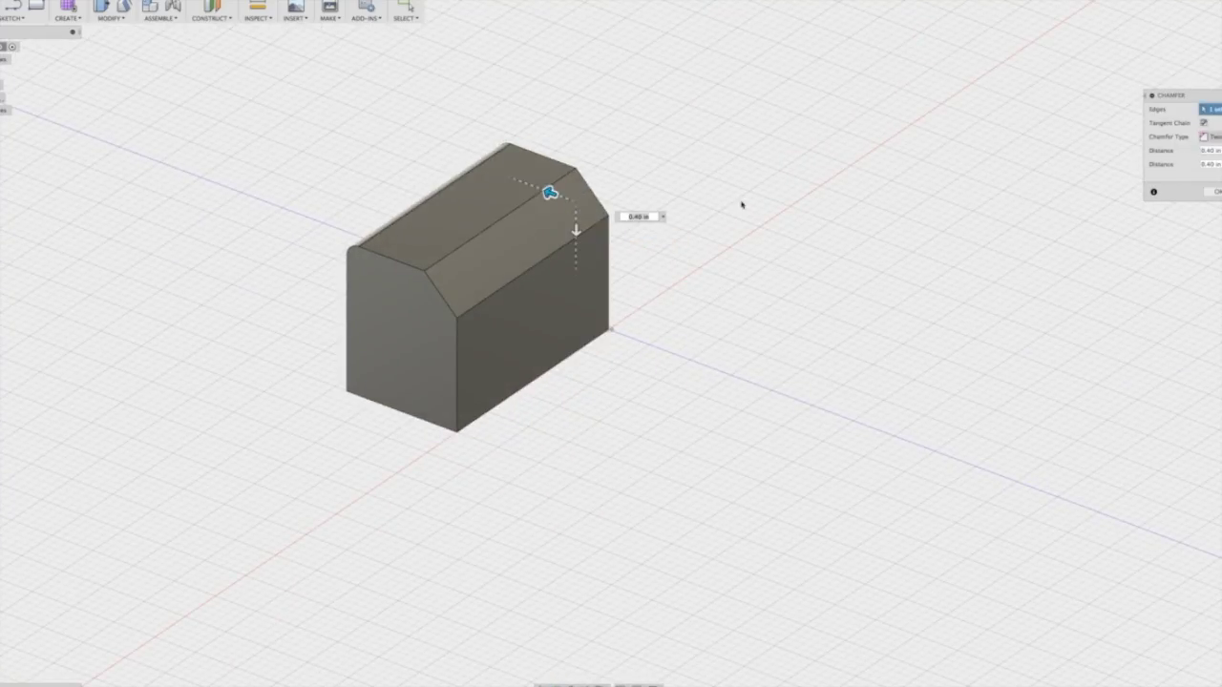
pyautogui.moveTo(576, 230)
pyautogui.mouseDown()
pyautogui.moveTo(575, 296)
pyautogui.moveTo(576, 238)
pyautogui.mouseUp()
pyautogui.click(1212, 192)
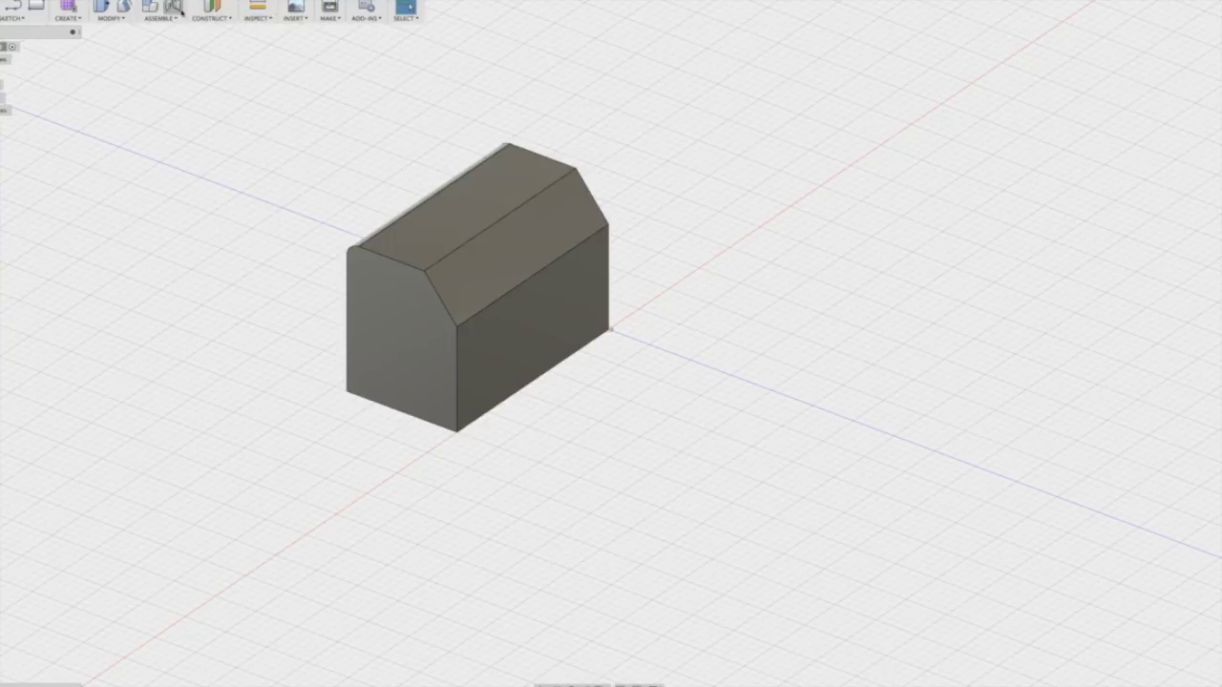
pyautogui.click(106, 20)
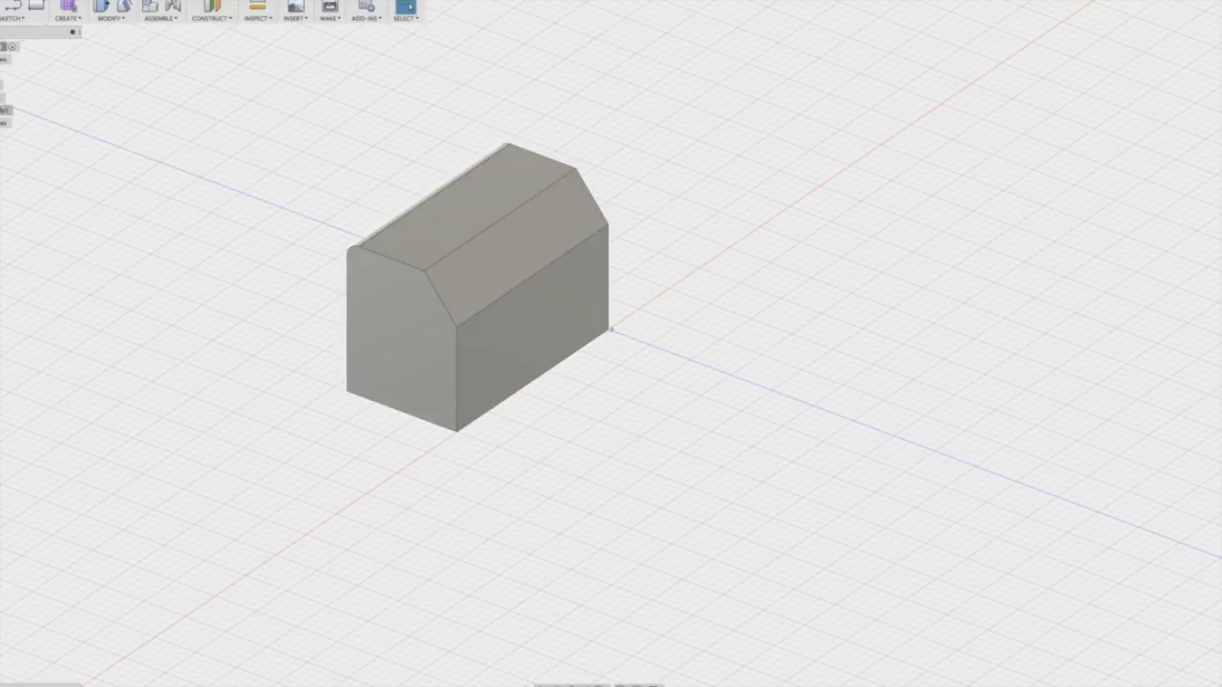
pyautogui.click(2, 111)
pyautogui.click(2, 110)
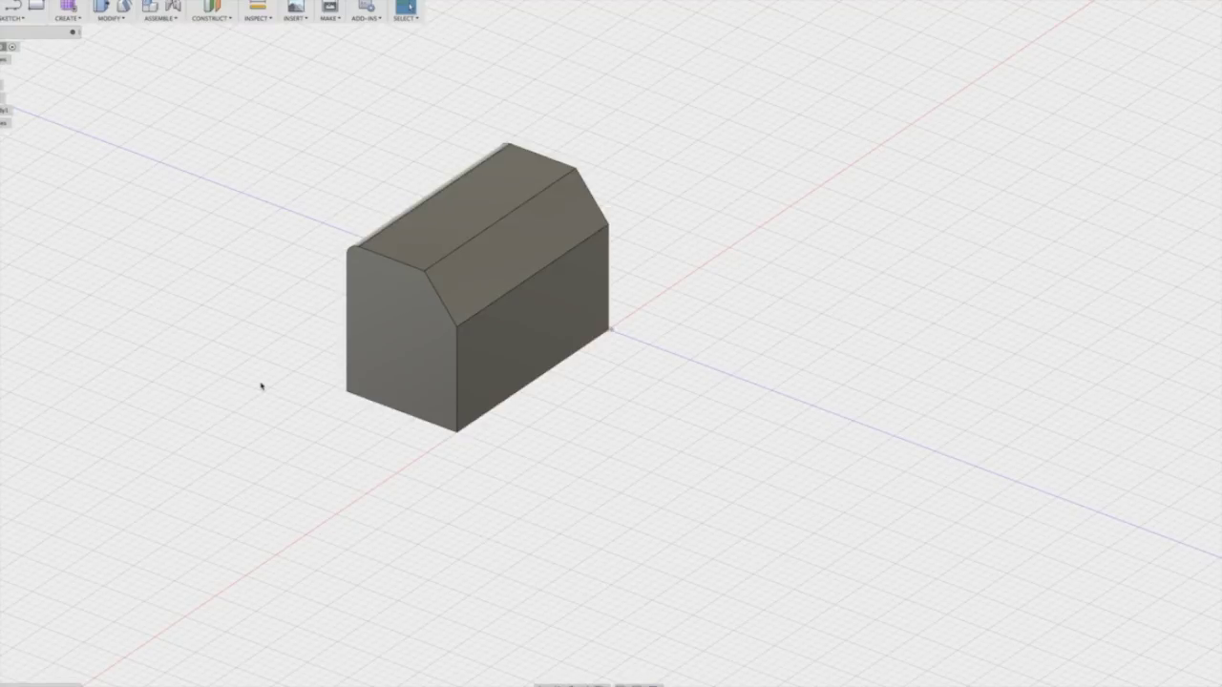
pyautogui.click(111, 19)
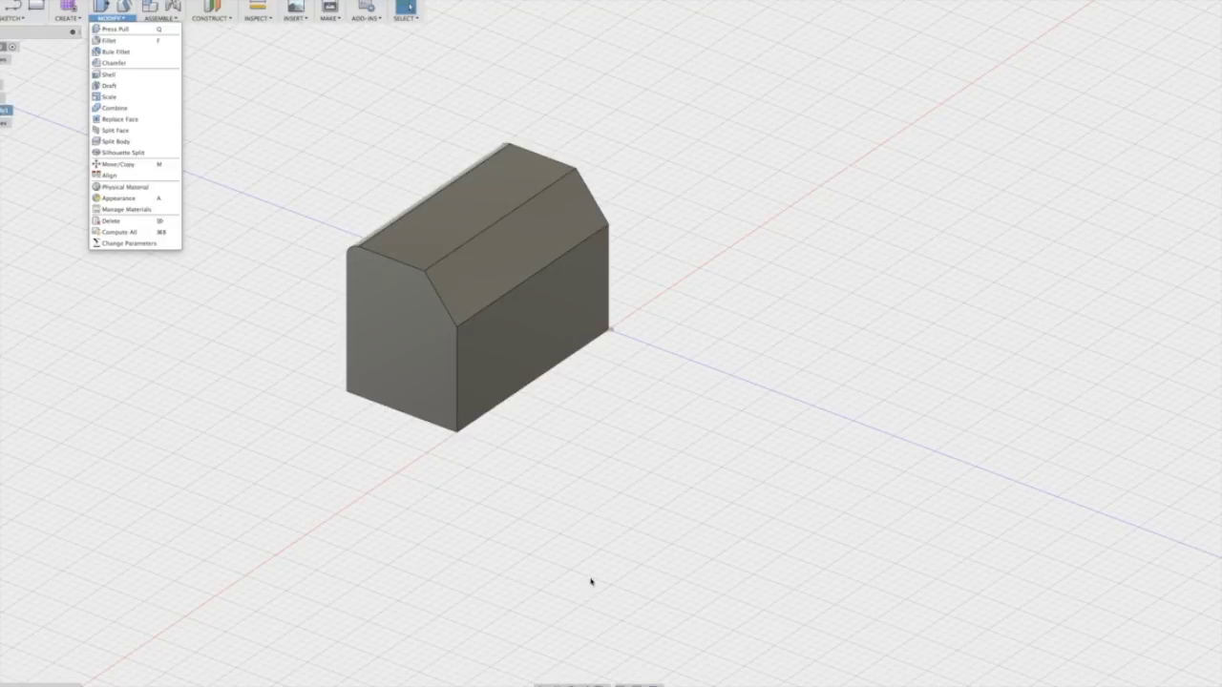
pyautogui.click(542, 685)
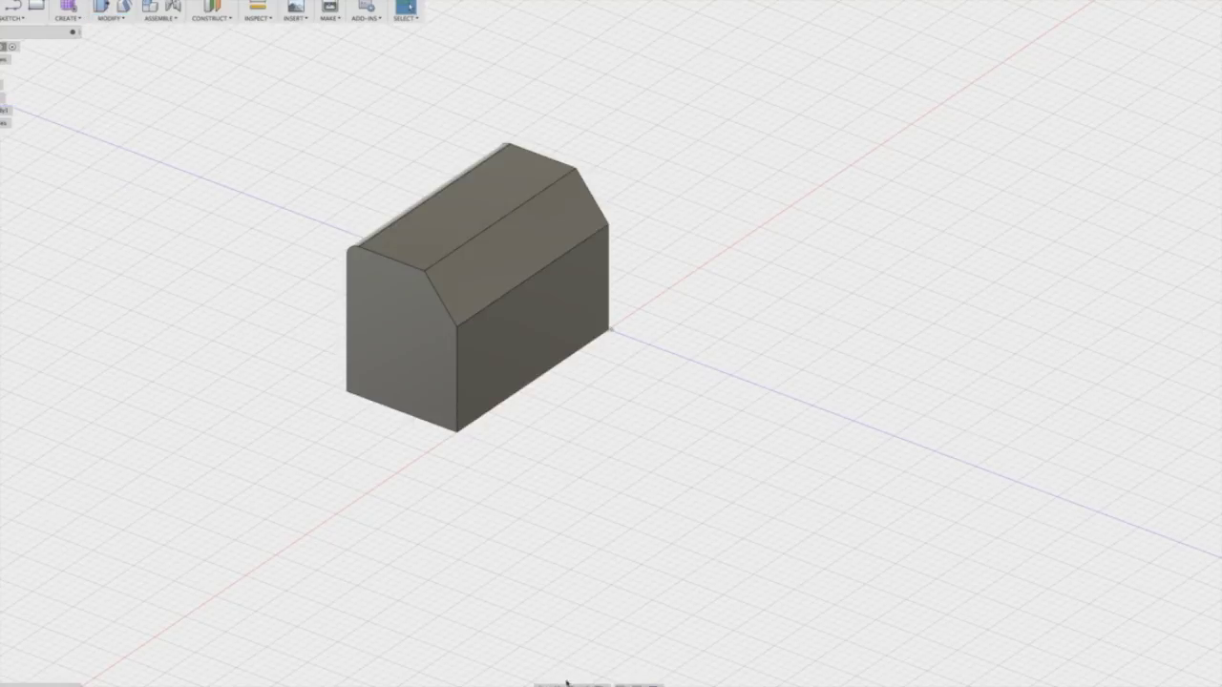
pyautogui.click(542, 686)
pyautogui.moveTo(505, 285); pyautogui.dragTo(469, 288)
pyautogui.moveTo(410, 250); pyautogui.dragTo(437, 249)
pyautogui.rightClick(436, 249)
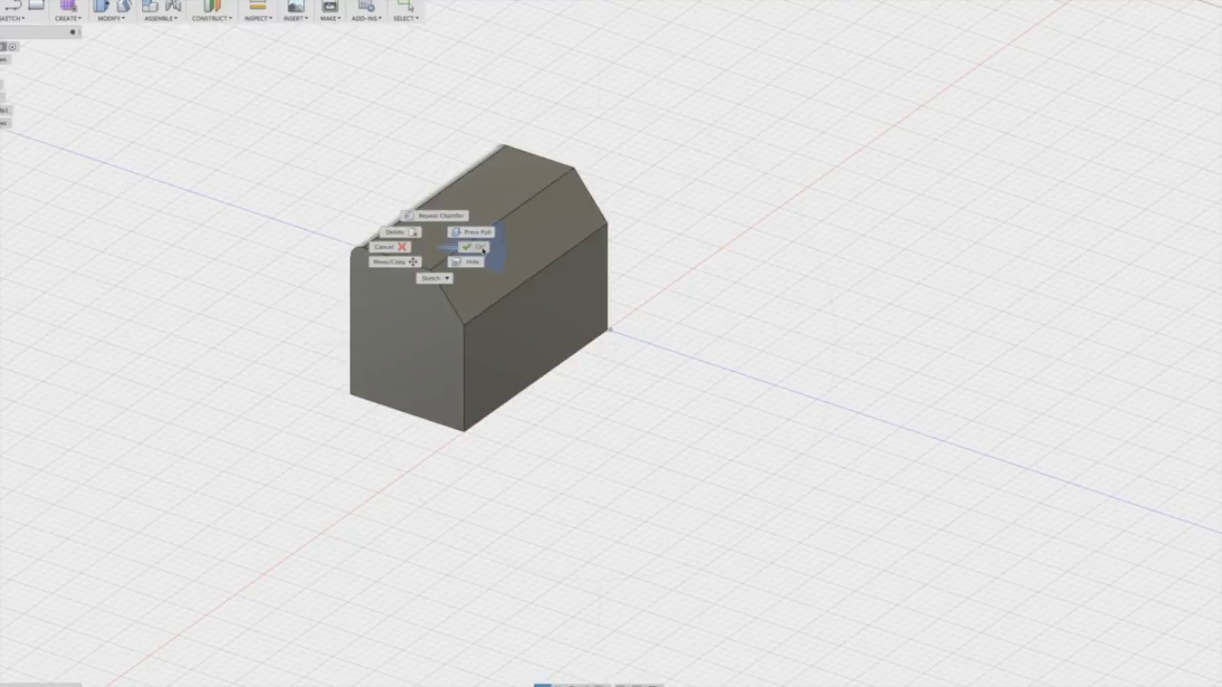
pyautogui.click(482, 251)
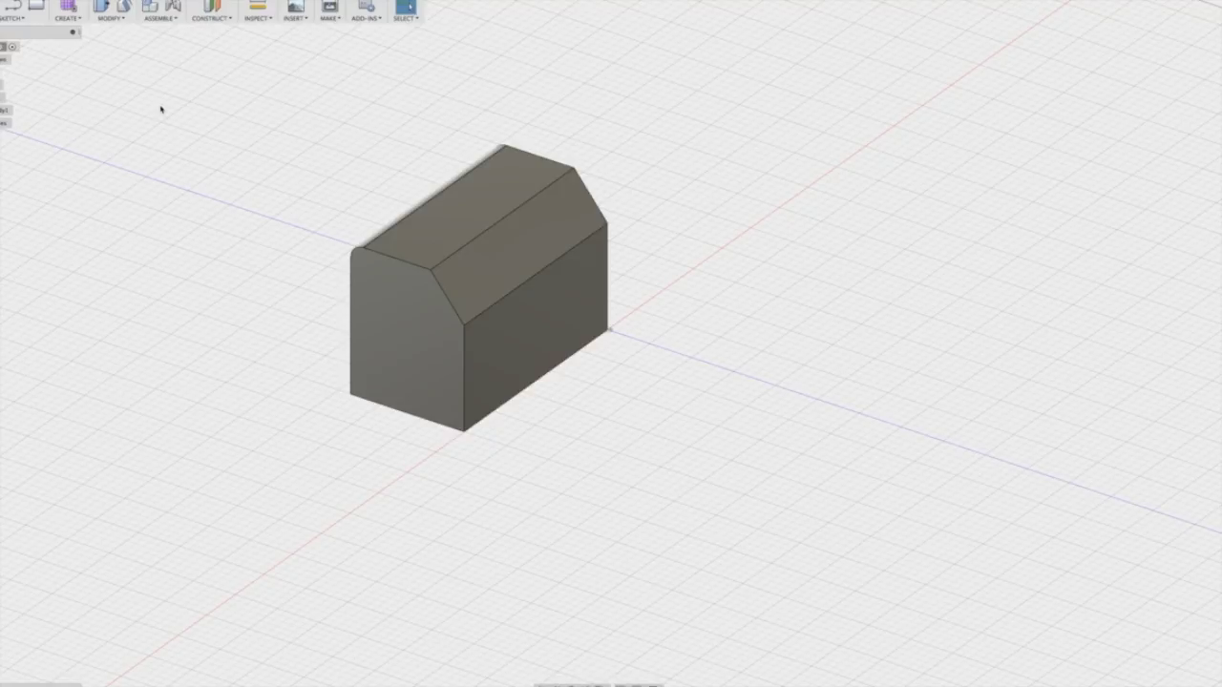
pyautogui.click(111, 16)
pyautogui.click(67, 16)
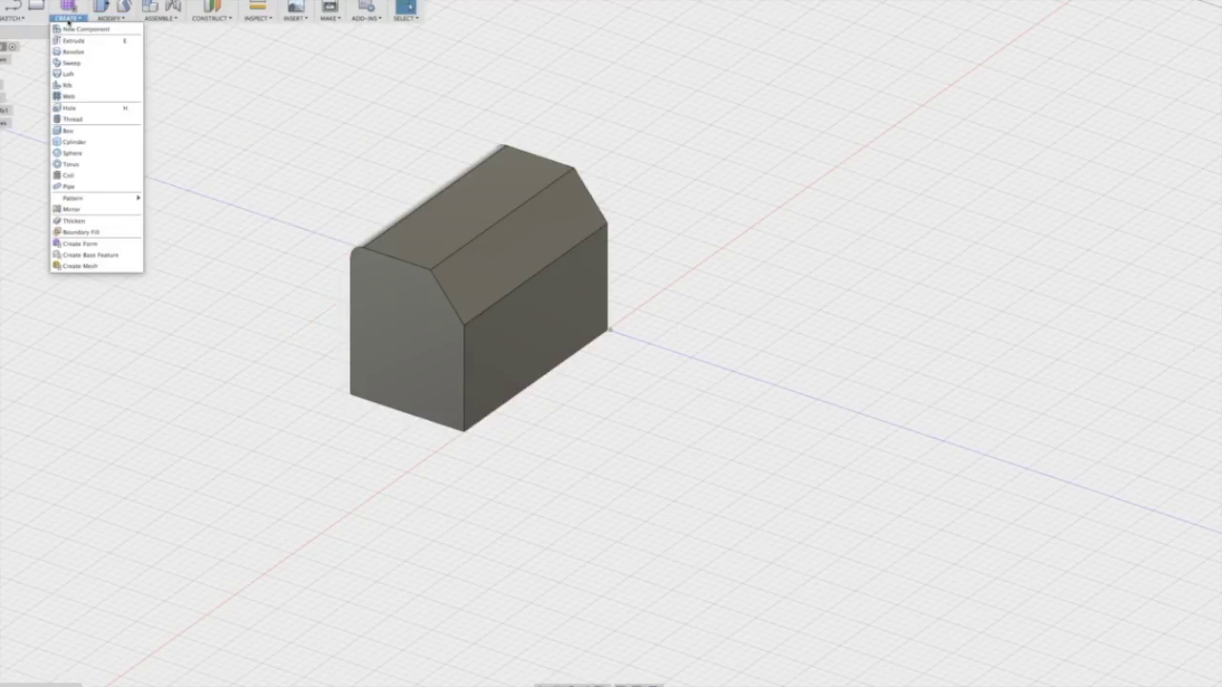
pyautogui.click(132, 18)
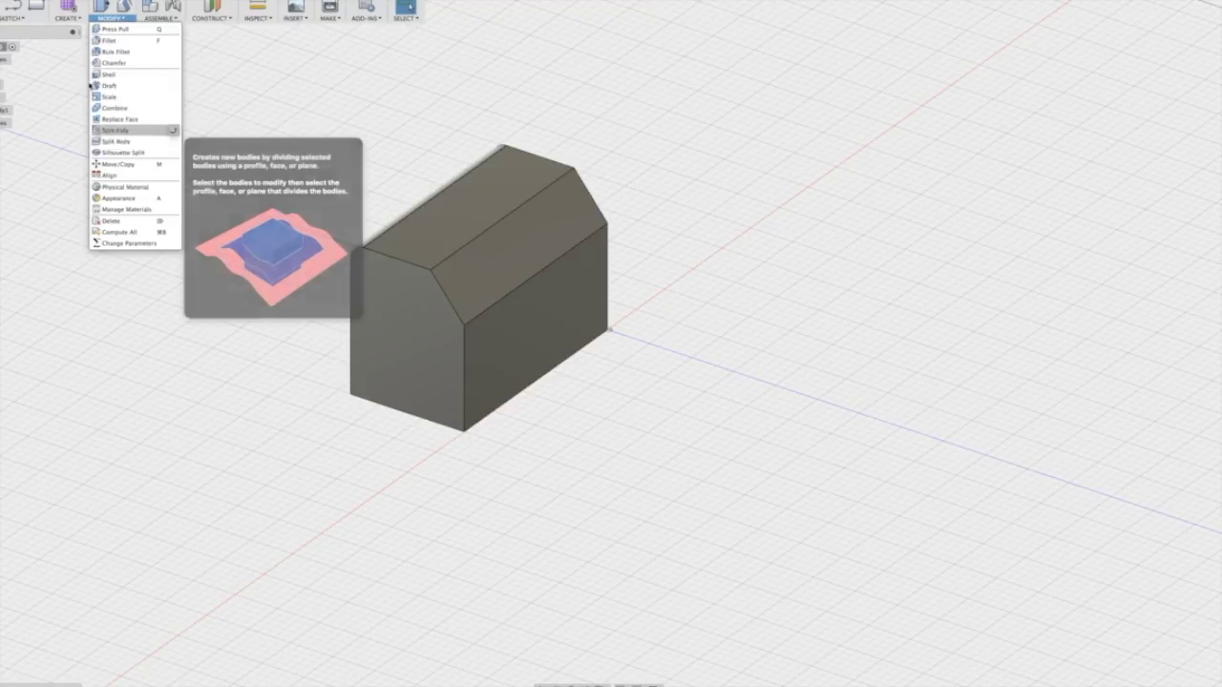
# Extrude the flat top face 1.00 in upward, joining it to the existing body
pyautogui.click(67, 18)
pyautogui.click(73, 40)
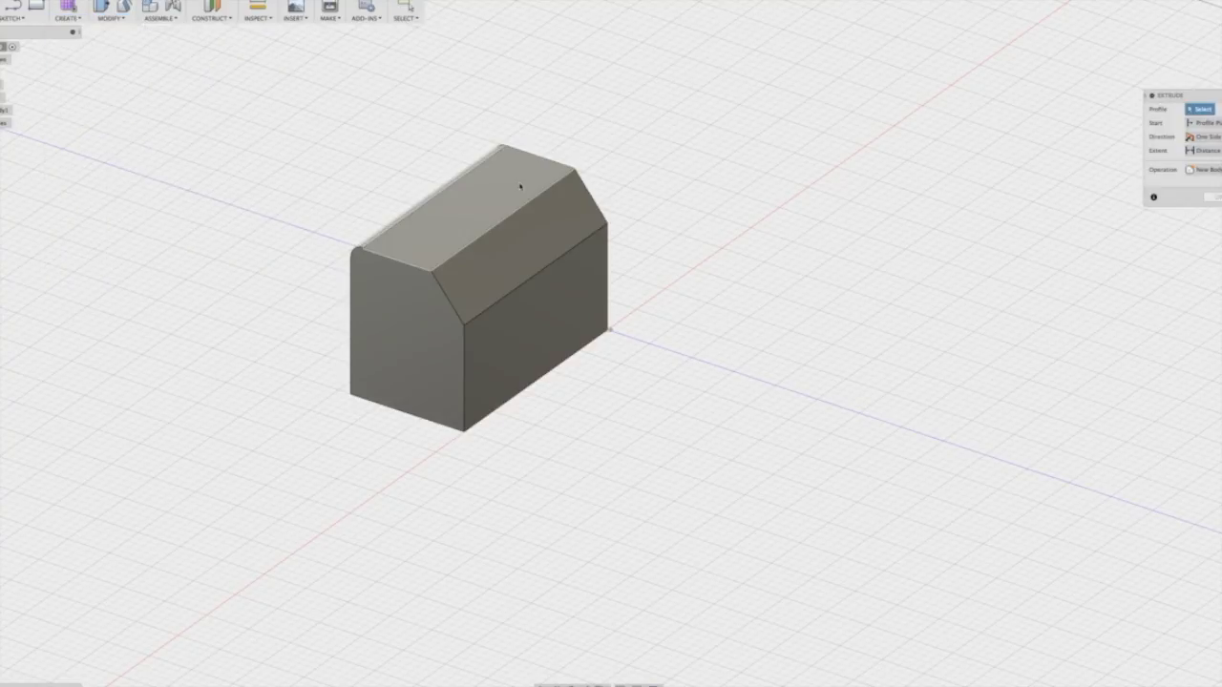
pyautogui.click(505, 200)
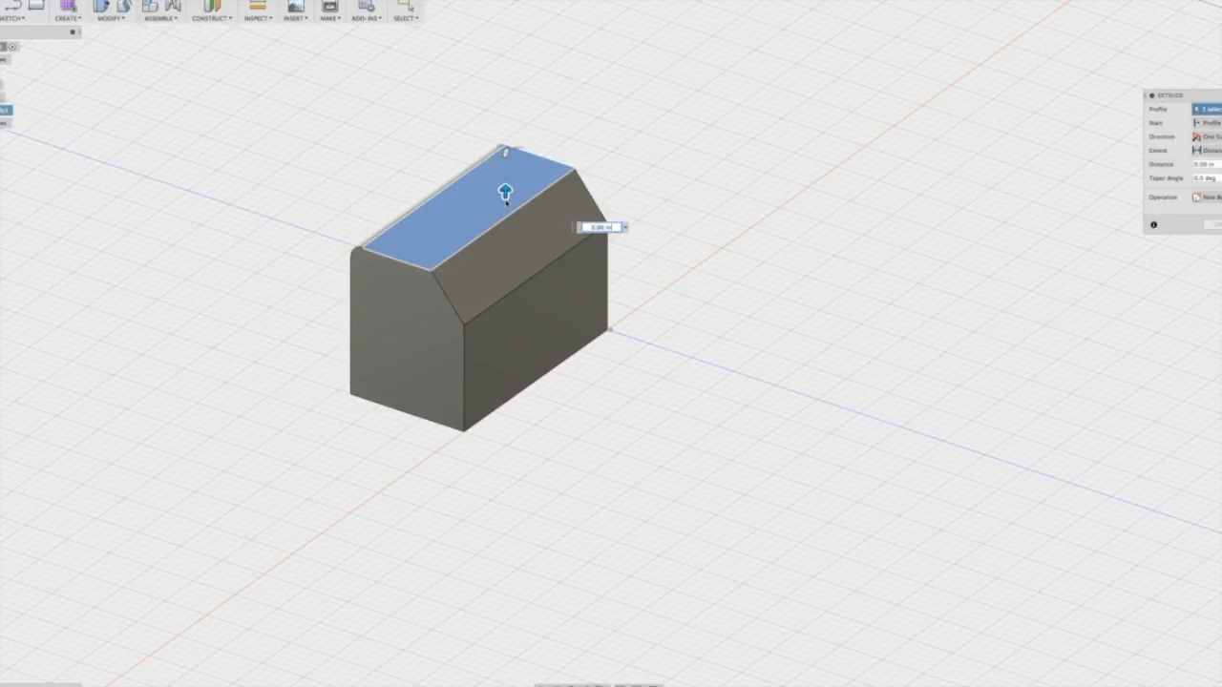
pyautogui.moveTo(505, 191); pyautogui.dragTo(505, 103)
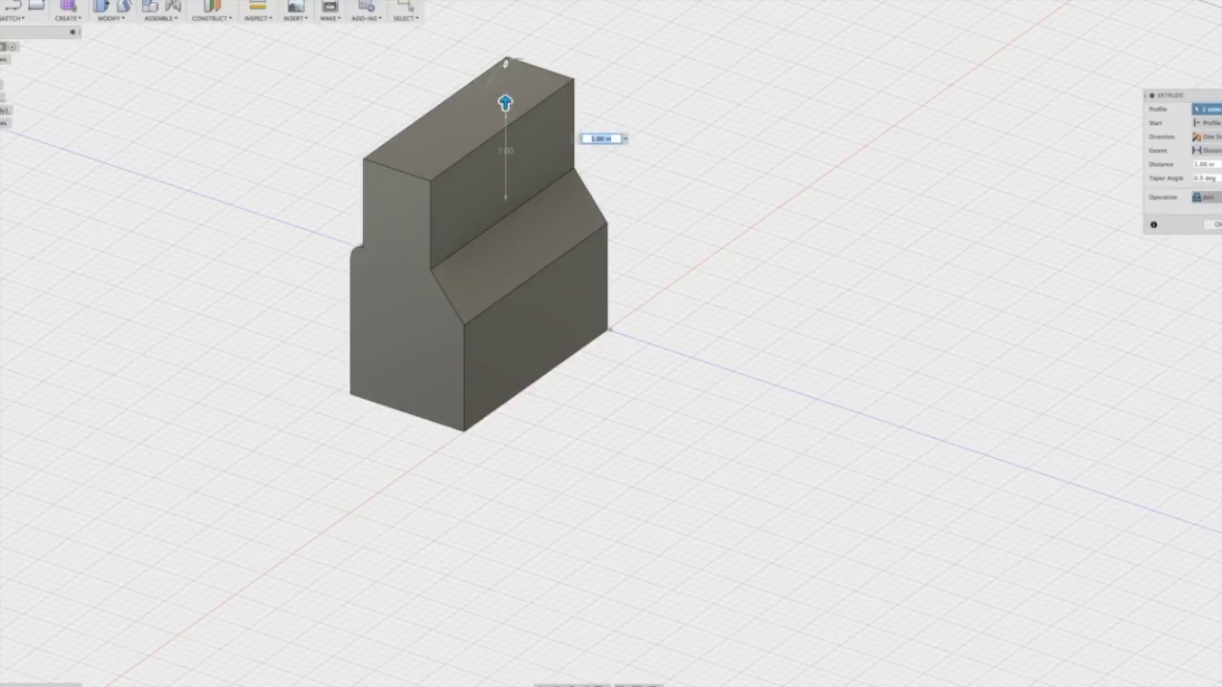
pyautogui.click(1205, 197)
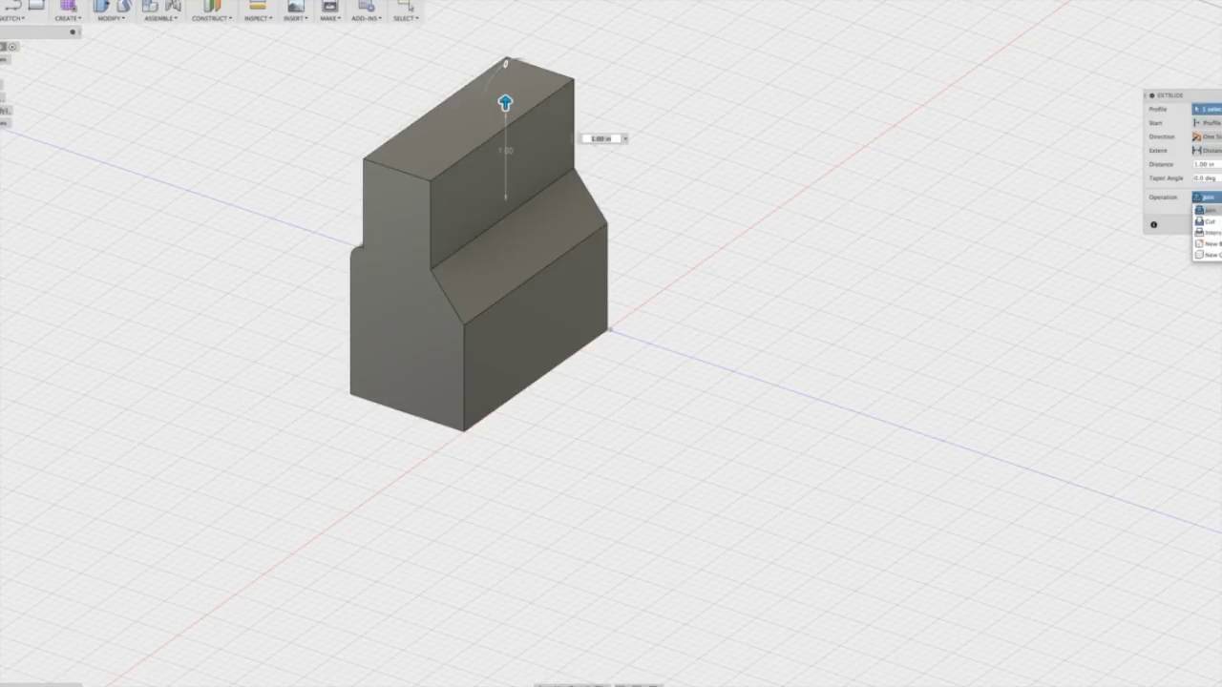
pyautogui.click(1204, 209)
pyautogui.click(1218, 225)
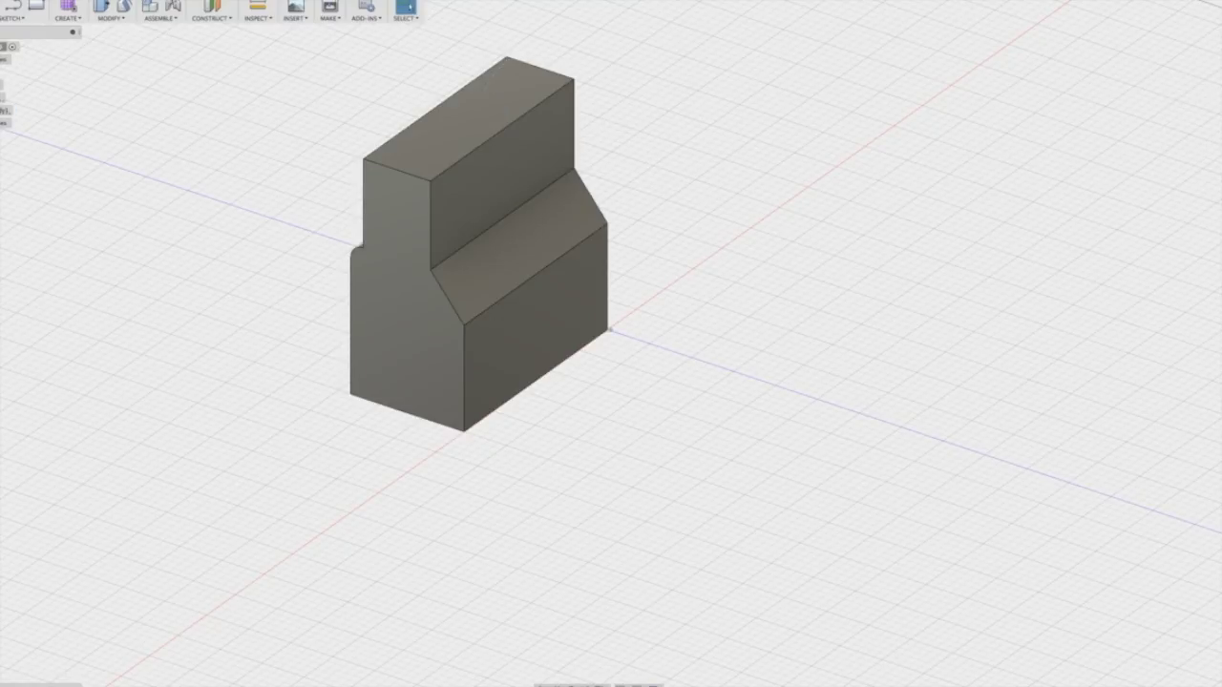
# Extrude the raised block's top face -2.30 in as a cut, making a channel through the body
pyautogui.click(68, 18)
pyautogui.click(74, 40)
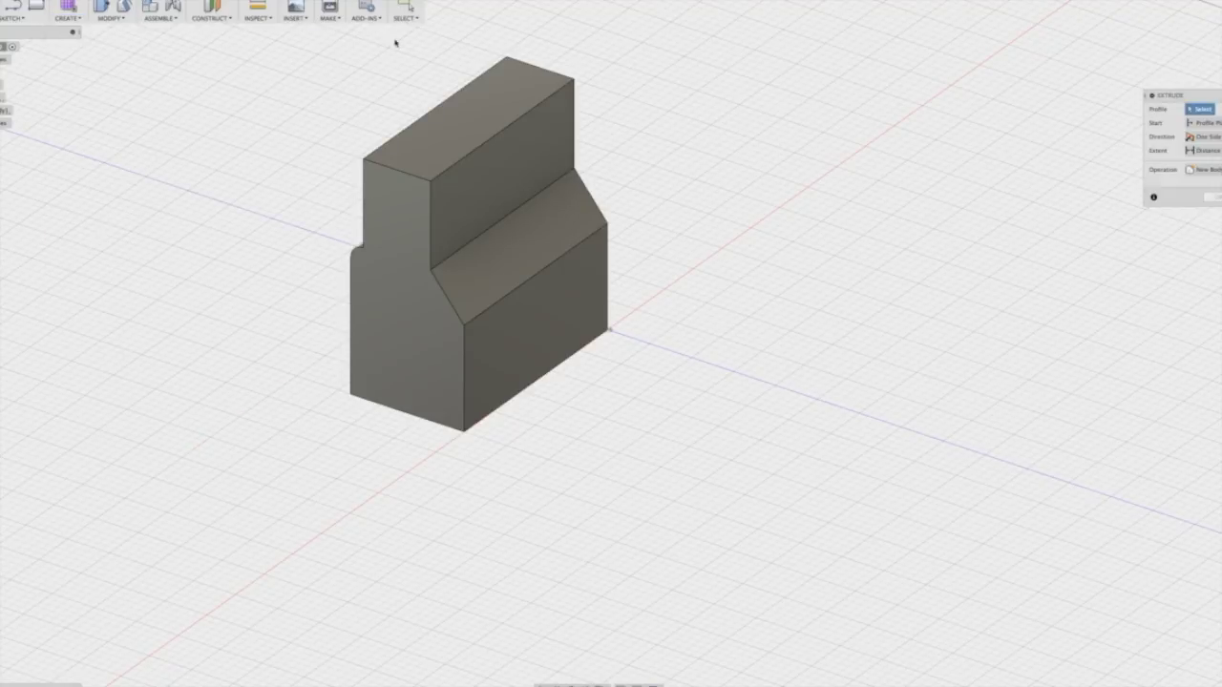
pyautogui.click(456, 112)
pyautogui.moveTo(456, 112); pyautogui.dragTo(457, 334)
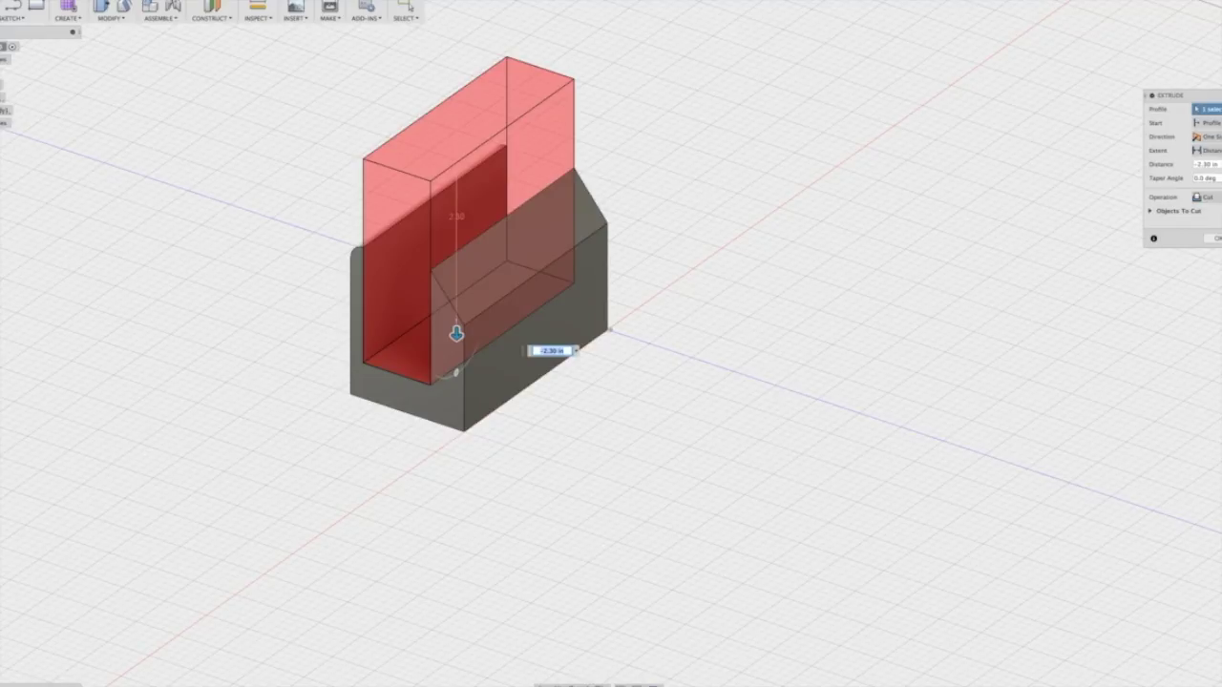
pyautogui.press('Return')
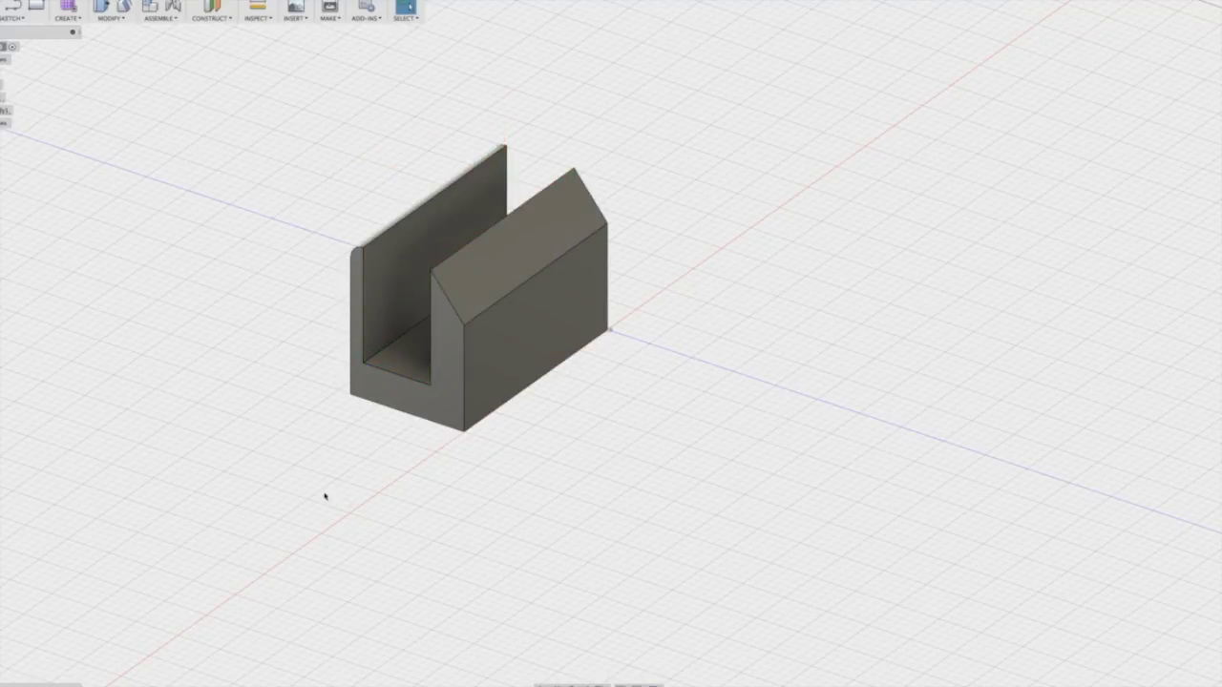
# Examine the channelled body from the opposite side, with the chamfered wall facing forward
pyautogui.click(538, 676)
pyautogui.moveTo(471, 434); pyautogui.dragTo(371, 458)
pyautogui.moveTo(749, 250); pyautogui.dragTo(363, 67)
pyautogui.moveTo(626, 214); pyautogui.dragTo(229, 87)
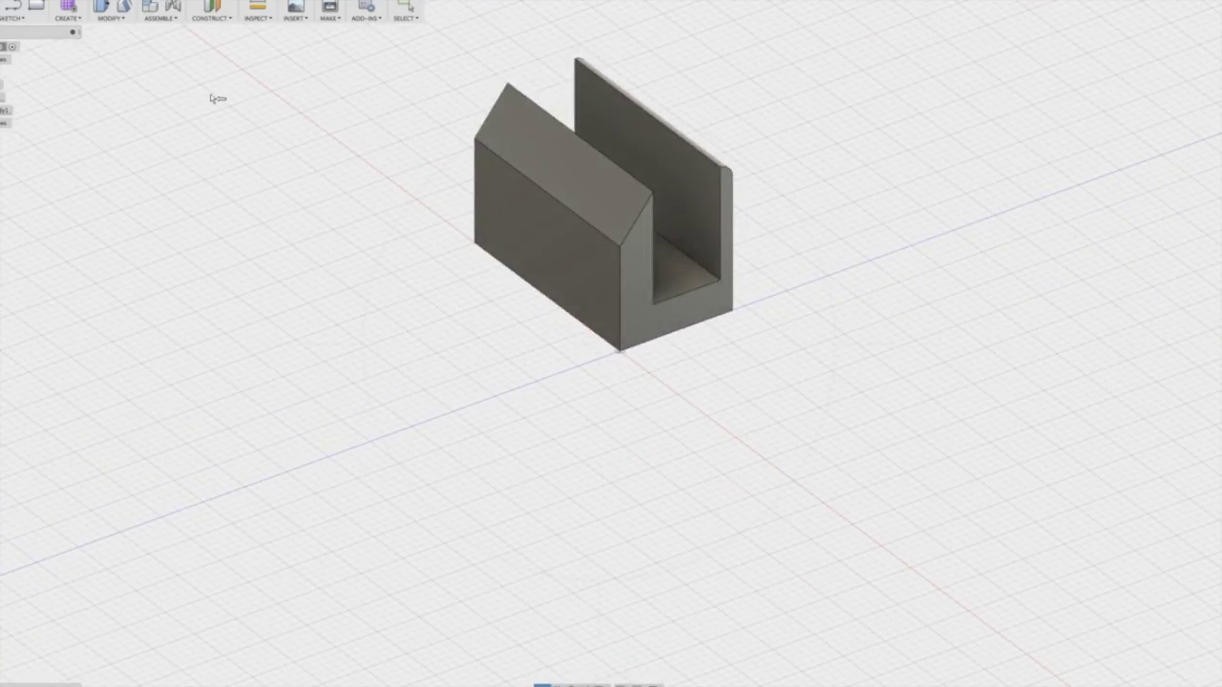
pyautogui.press('Escape')
pyautogui.moveTo(630, 532); pyautogui.dragTo(588, 629, button='middle')
pyautogui.rightClick(621, 305)
pyautogui.click(671, 304)
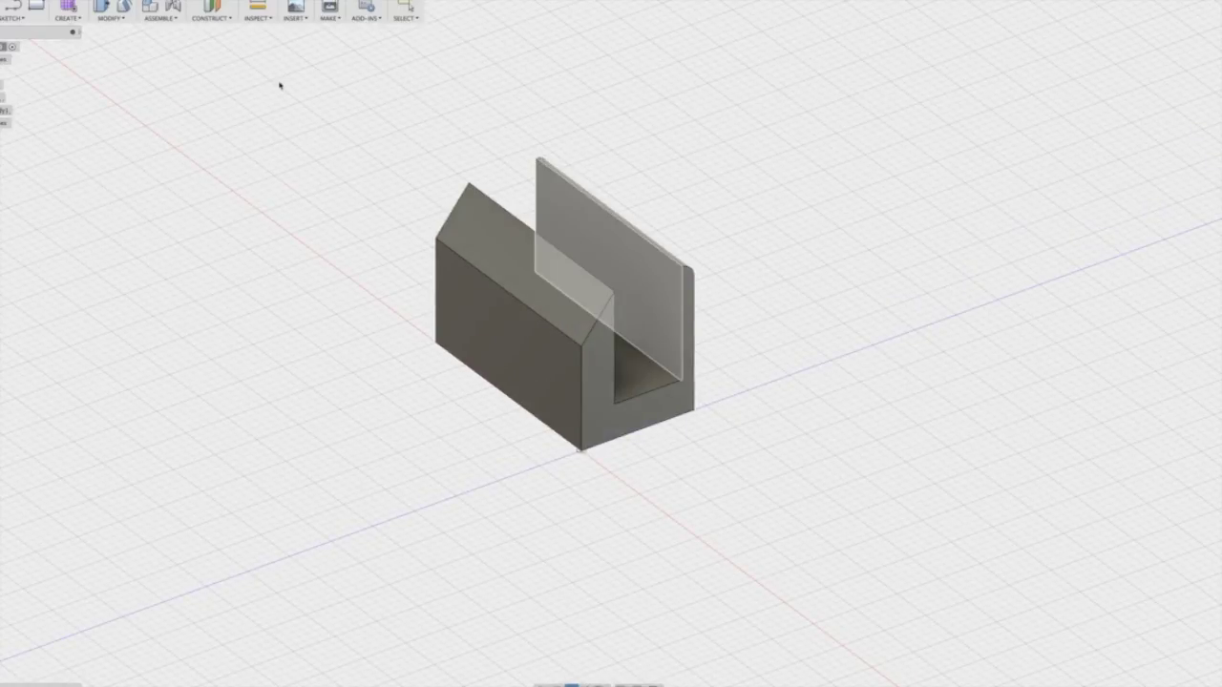
pyautogui.click(122, 19)
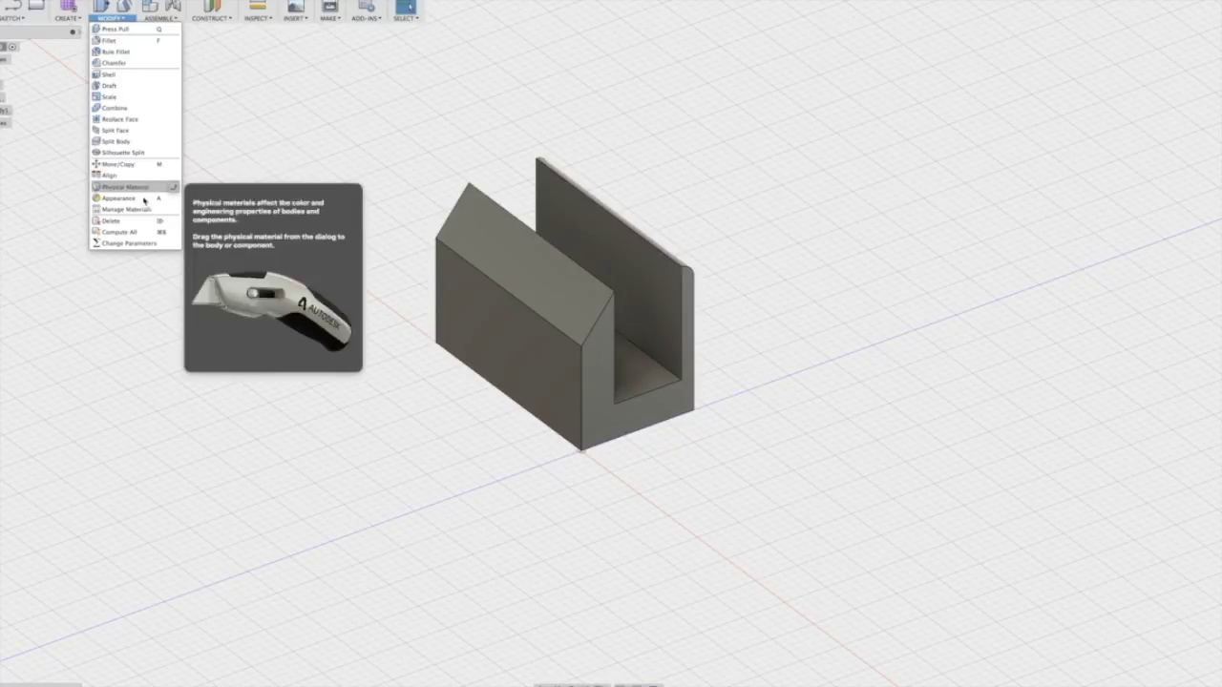
pyautogui.click(212, 18)
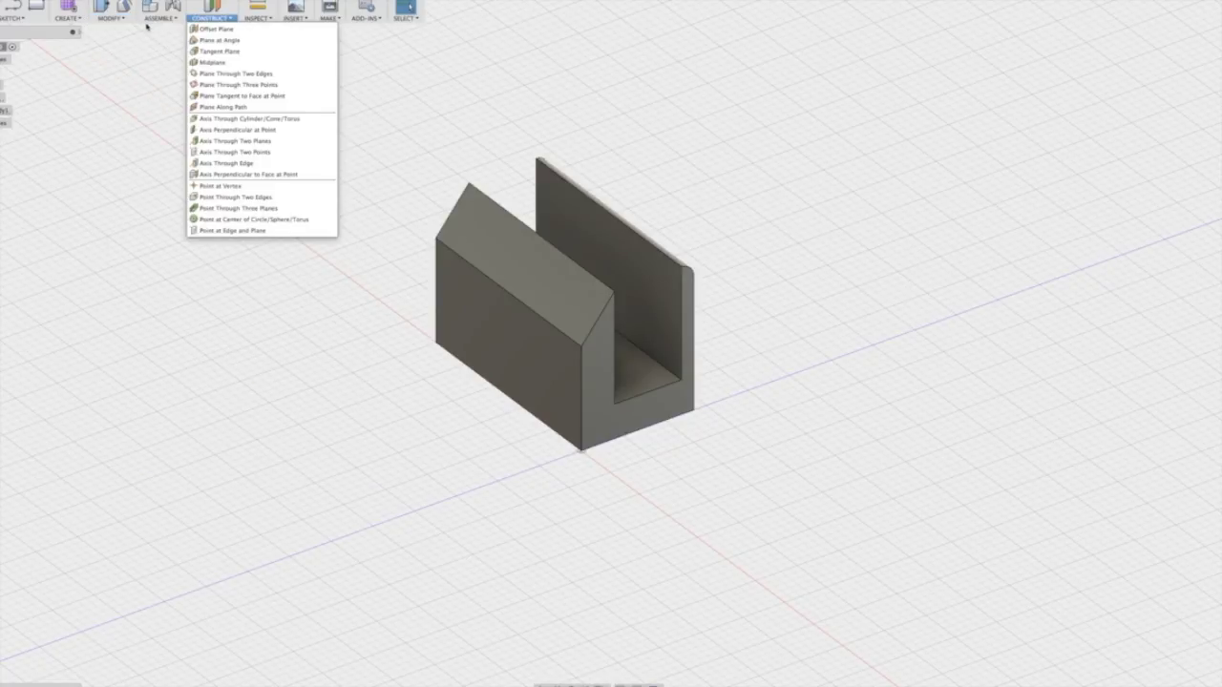
pyautogui.click(135, 66)
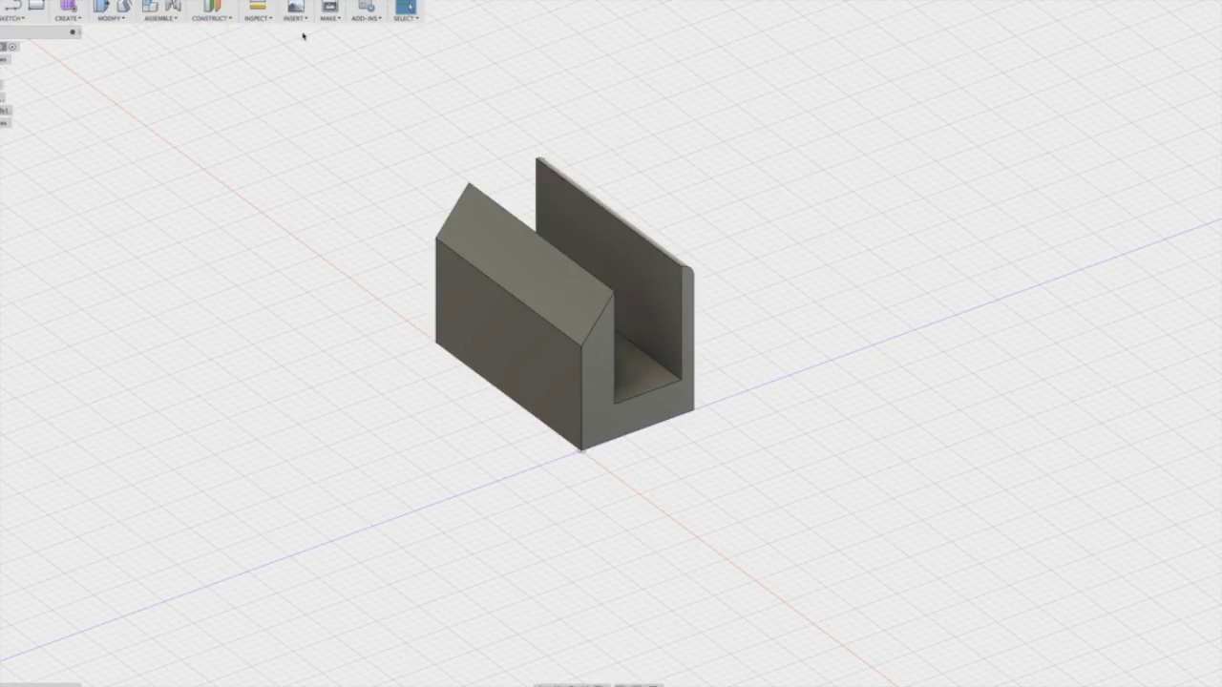
# Measure the distance between the chamfered wall's upper inner edge and the opposite wall's top inner edge
pyautogui.click(258, 18)
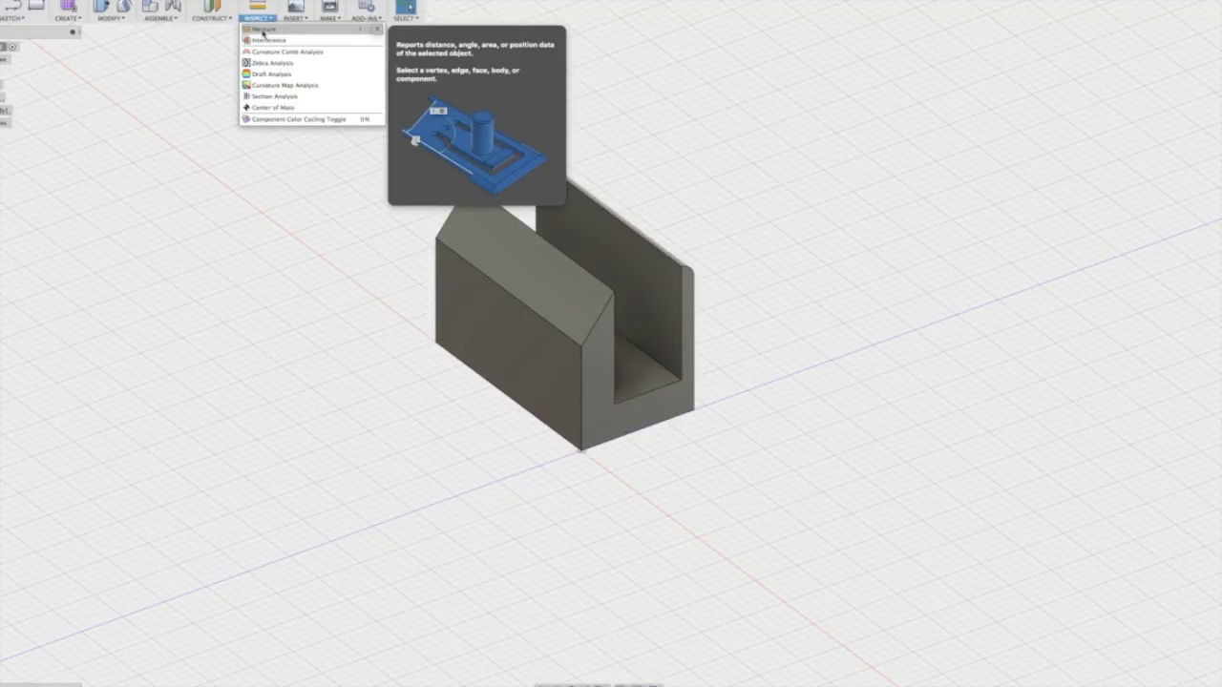
pyautogui.click(282, 28)
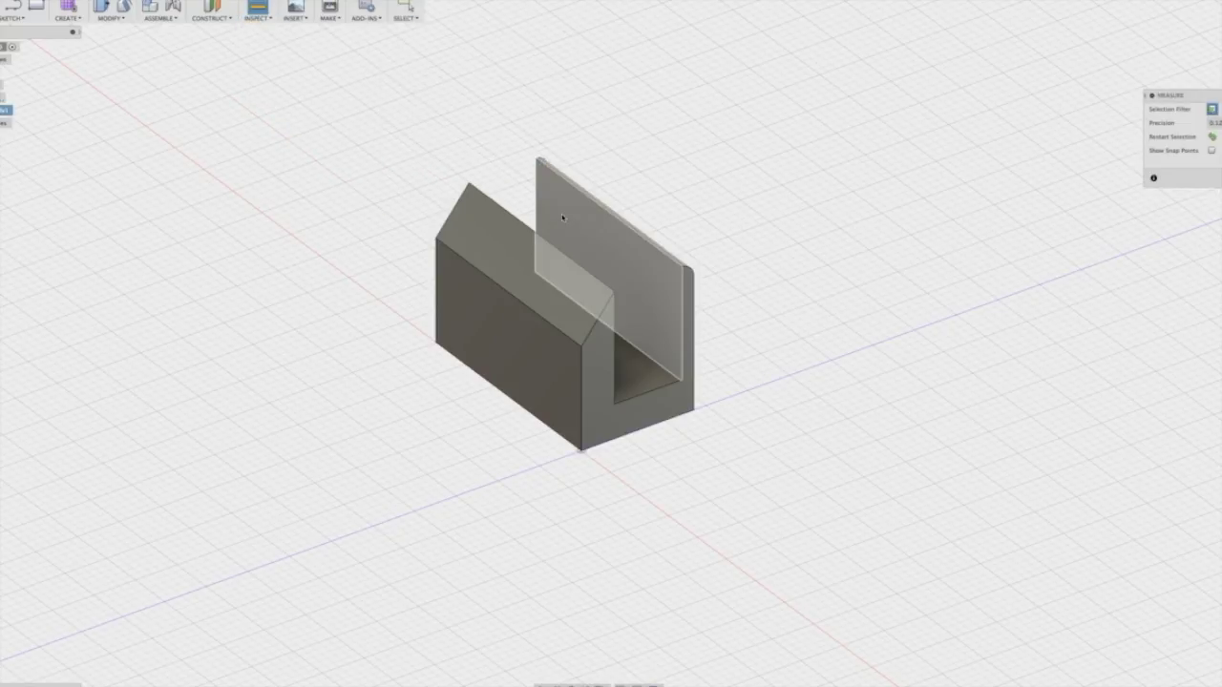
pyautogui.click(558, 246)
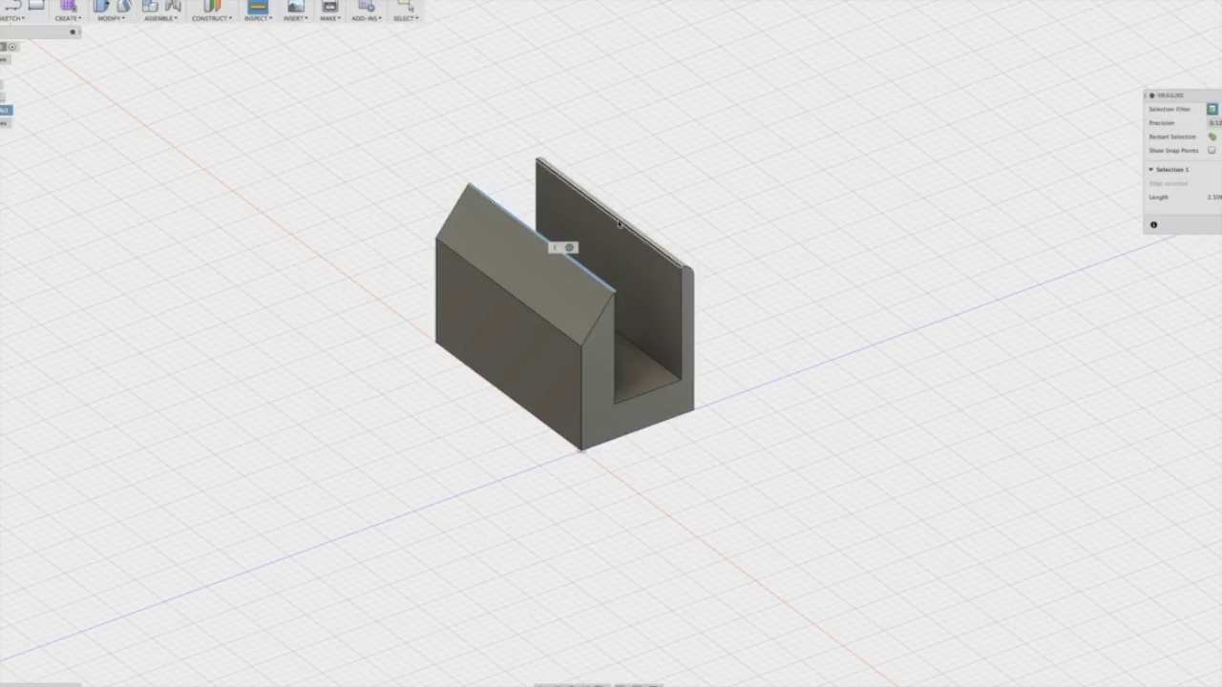
pyautogui.click(620, 225)
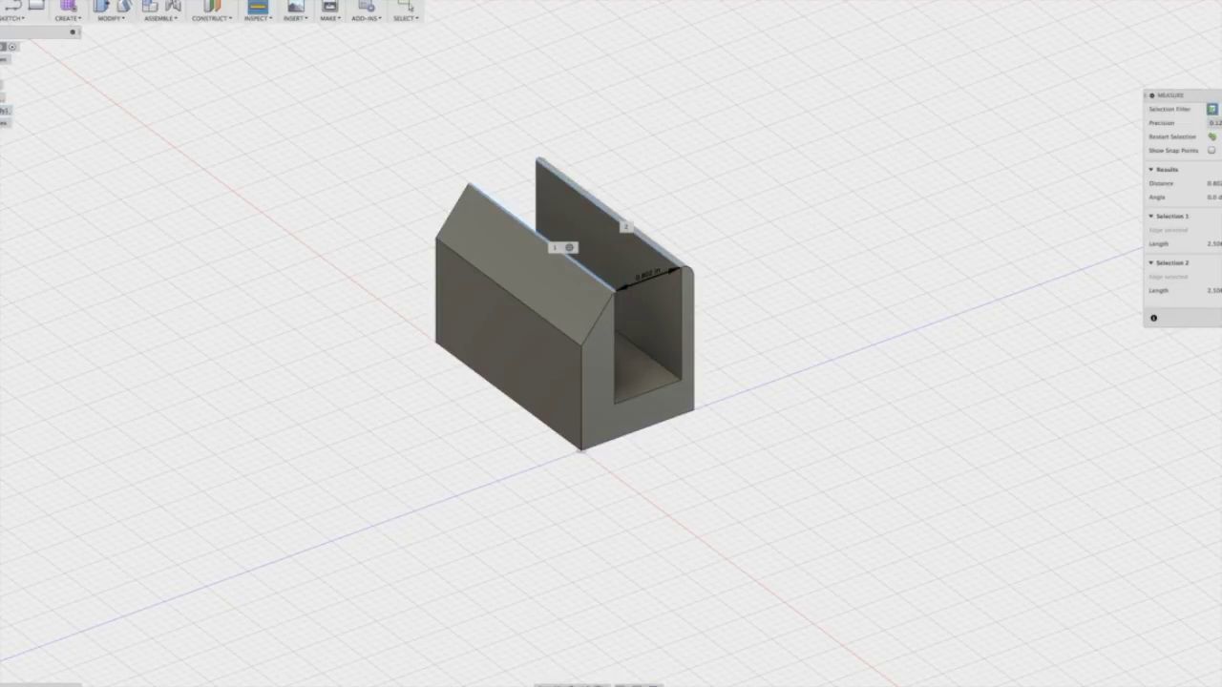
pyautogui.press('Escape')
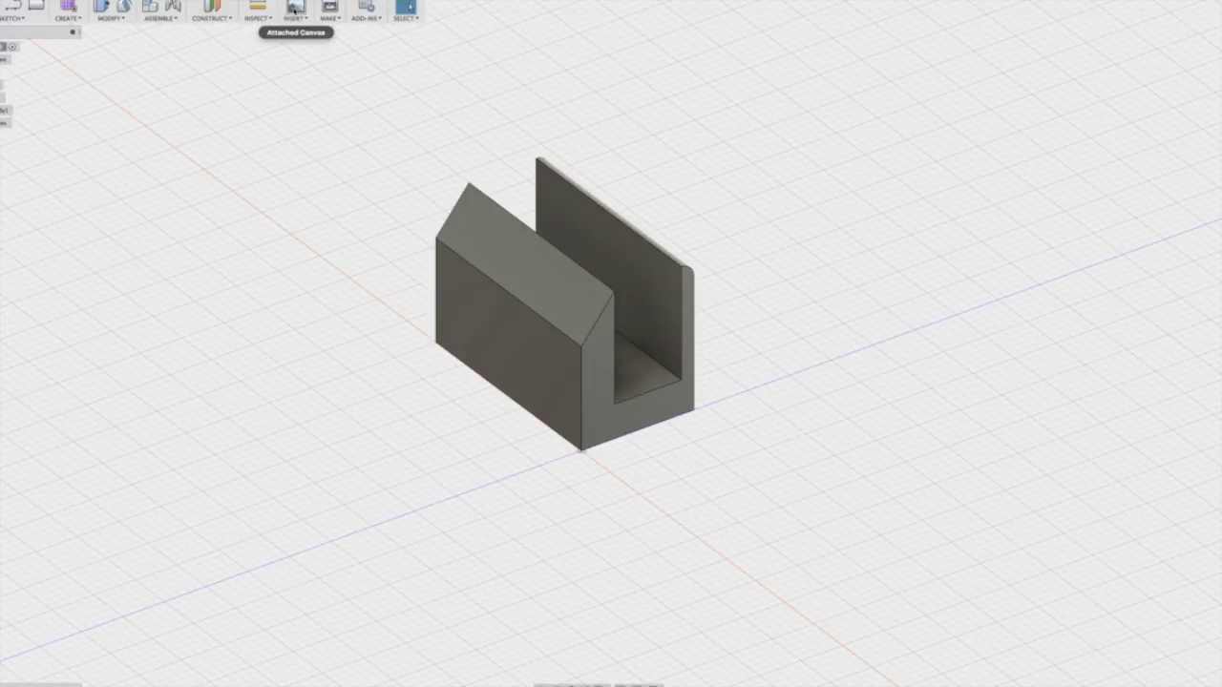
pyautogui.click(294, 17)
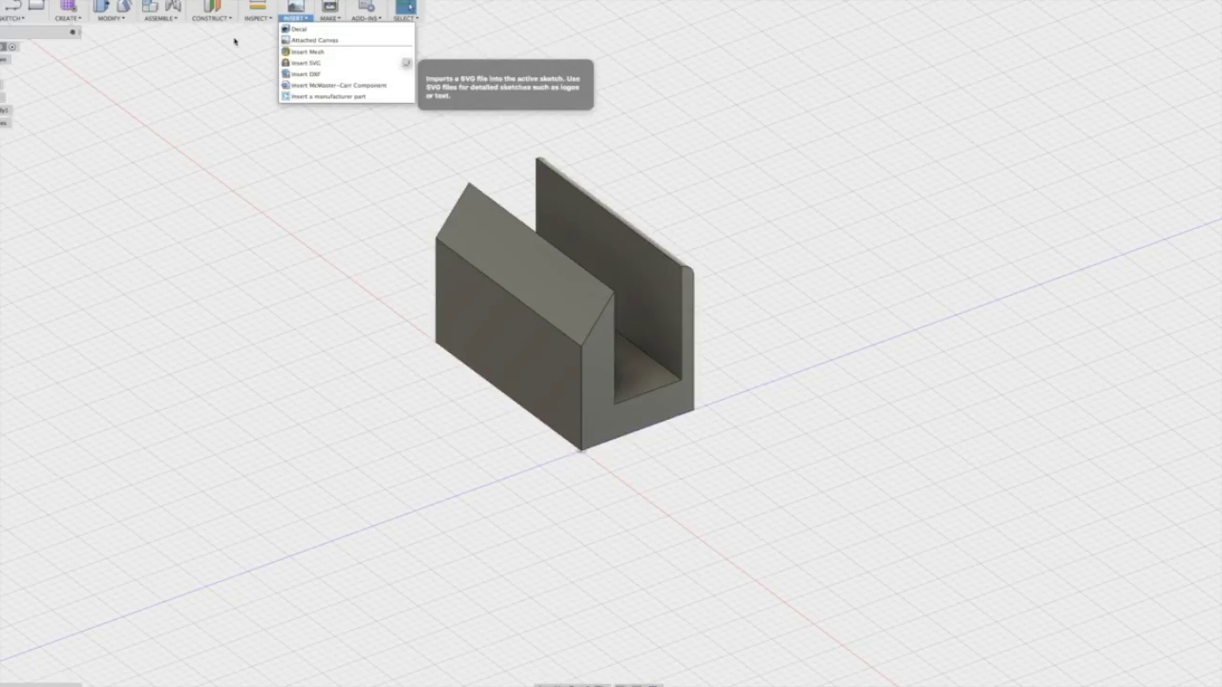
pyautogui.moveTo(160, 18)
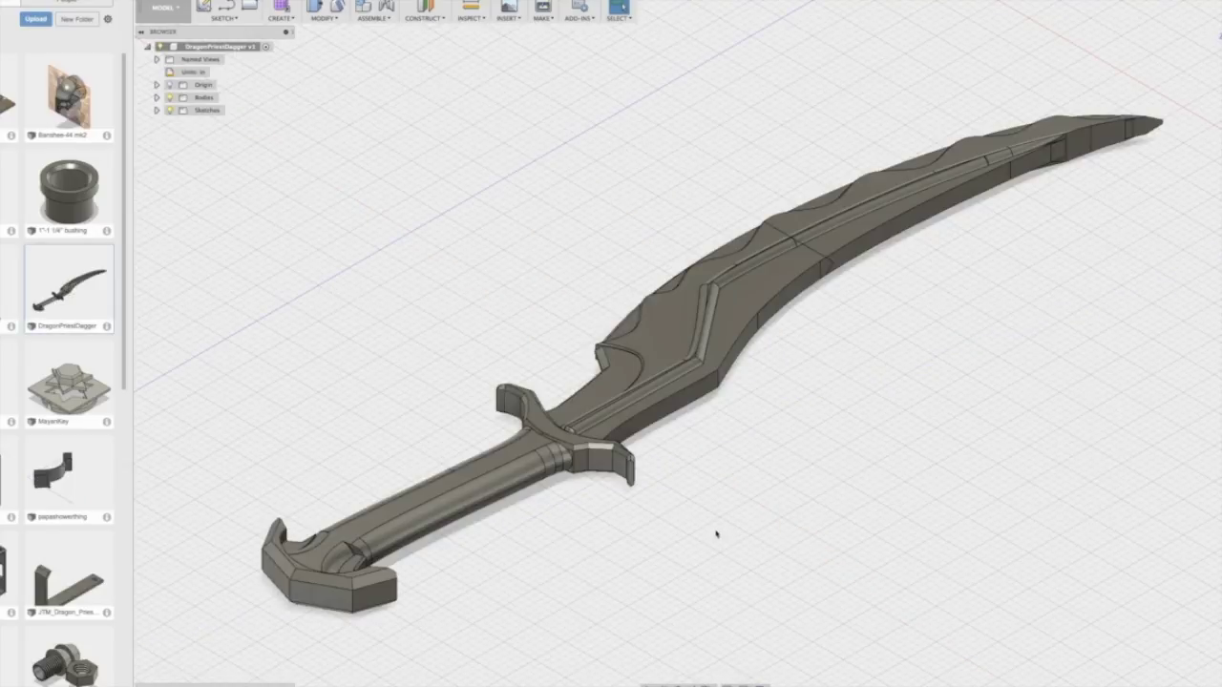
pyautogui.click(649, 684)
pyautogui.moveTo(656, 499); pyautogui.dragTo(586, 455)
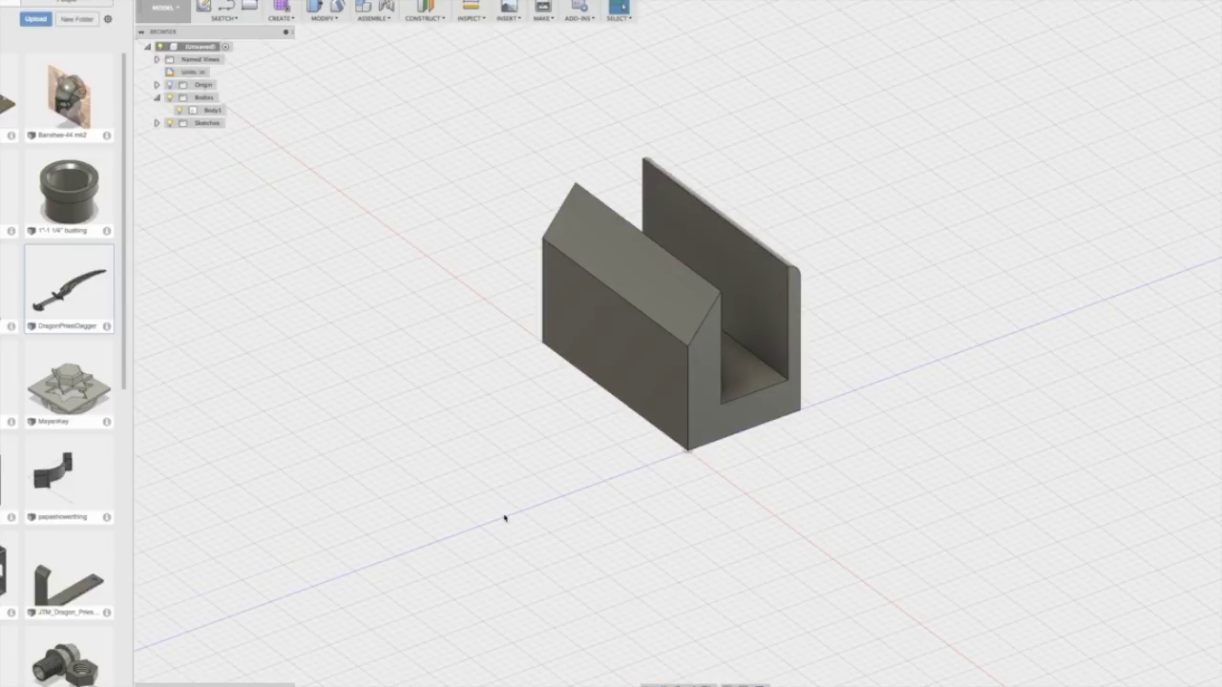
pyautogui.click(506, 19)
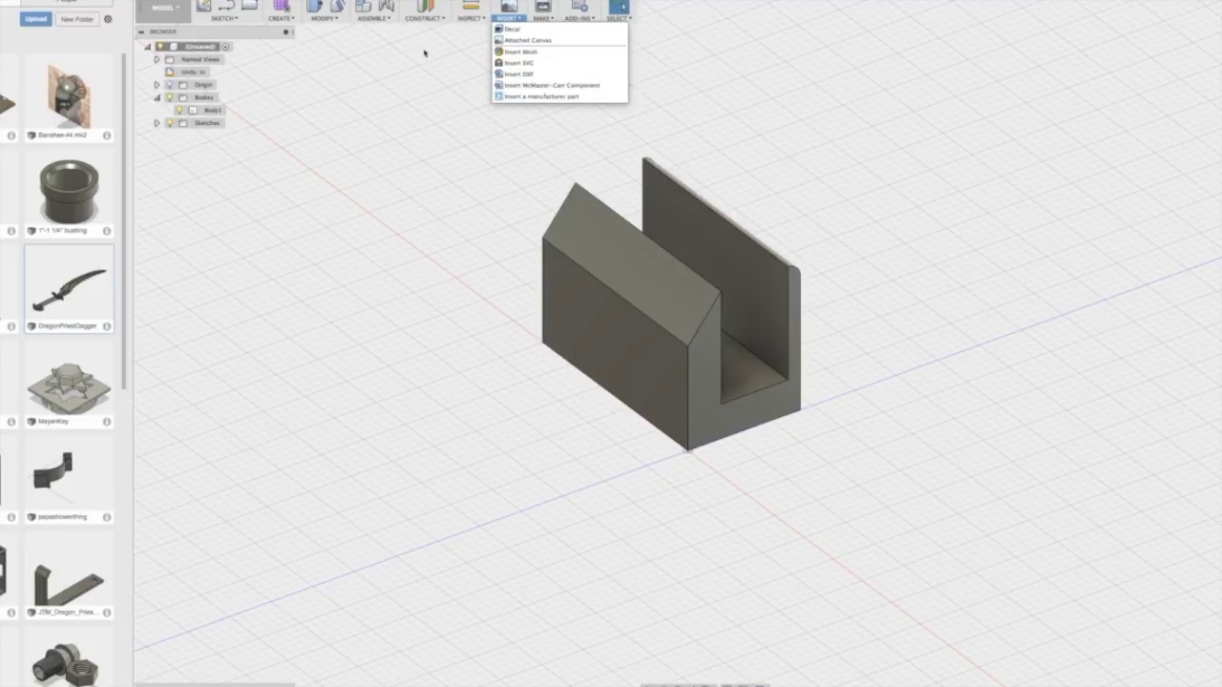
pyautogui.click(320, 18)
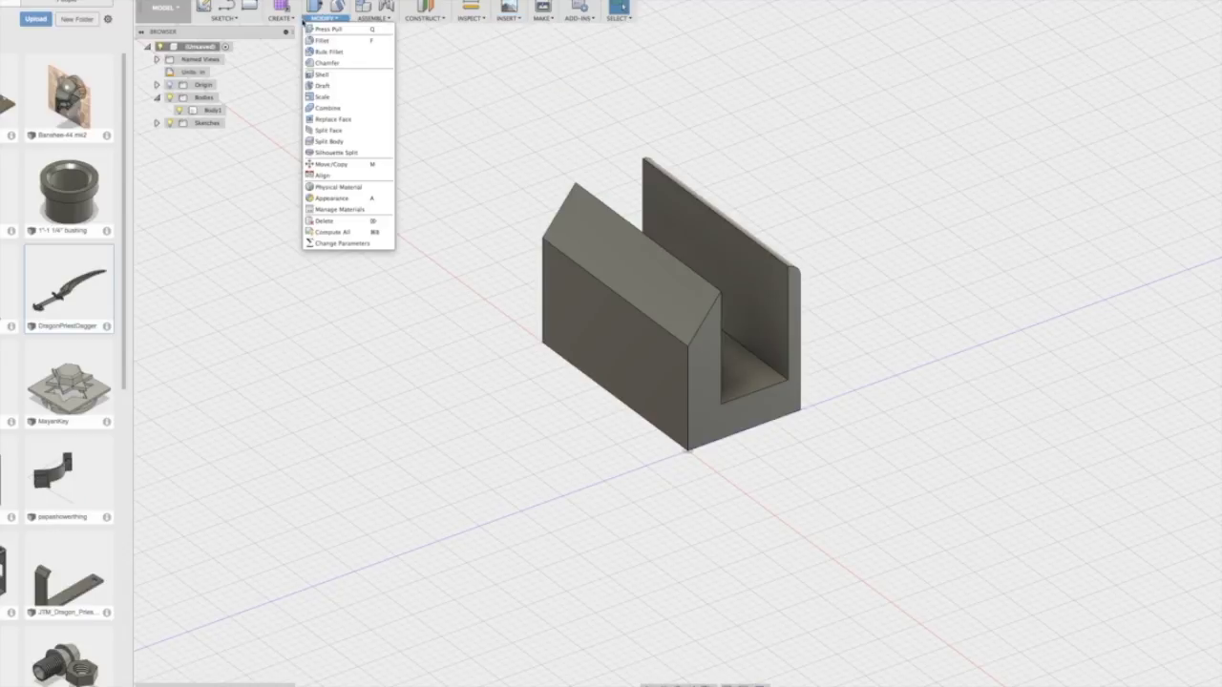
pyautogui.click(365, 130)
pyautogui.click(283, 19)
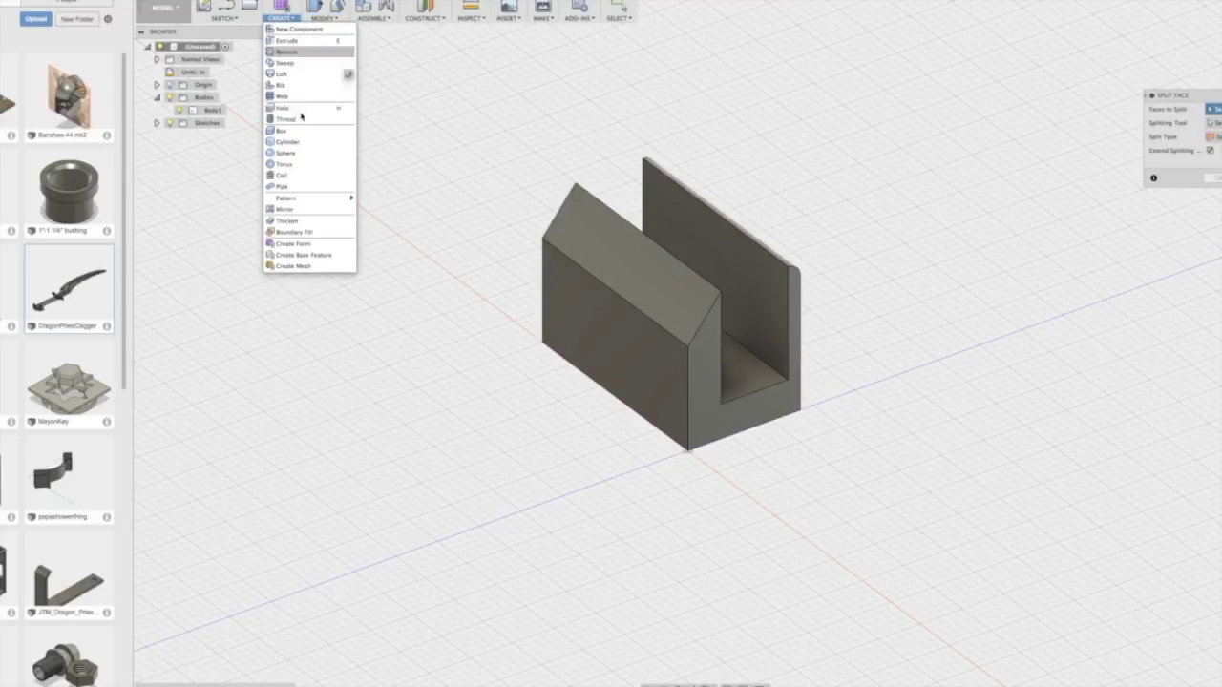
pyautogui.click(336, 143)
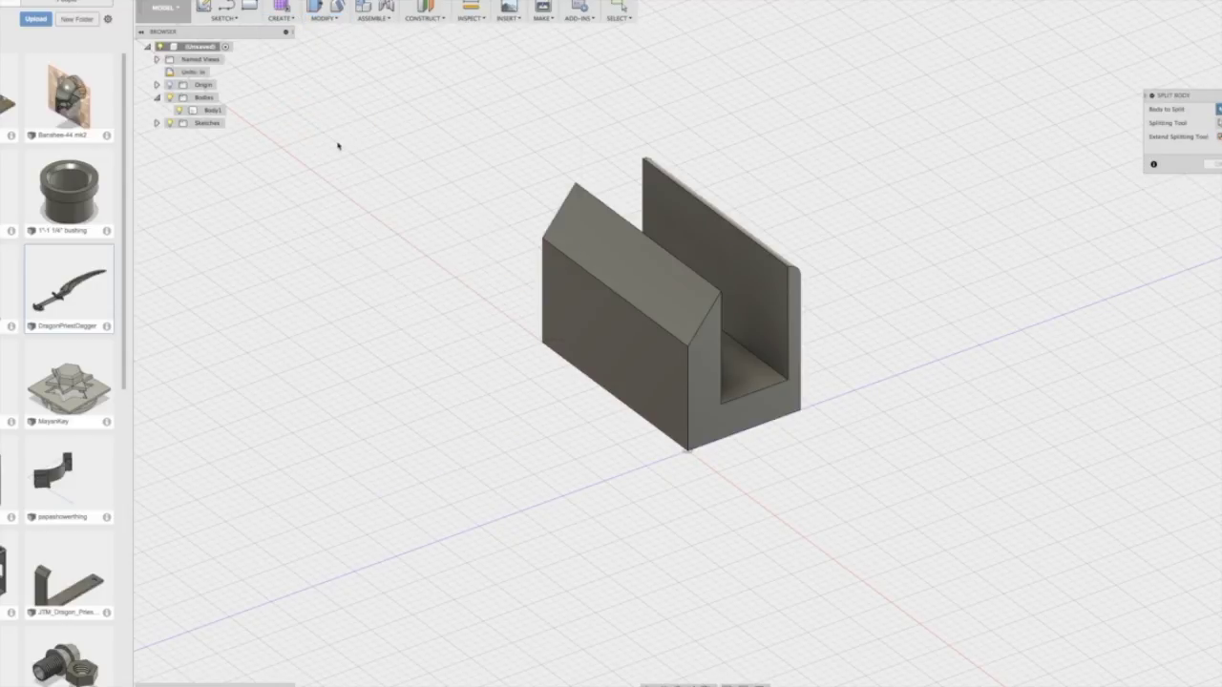
pyautogui.click(771, 338)
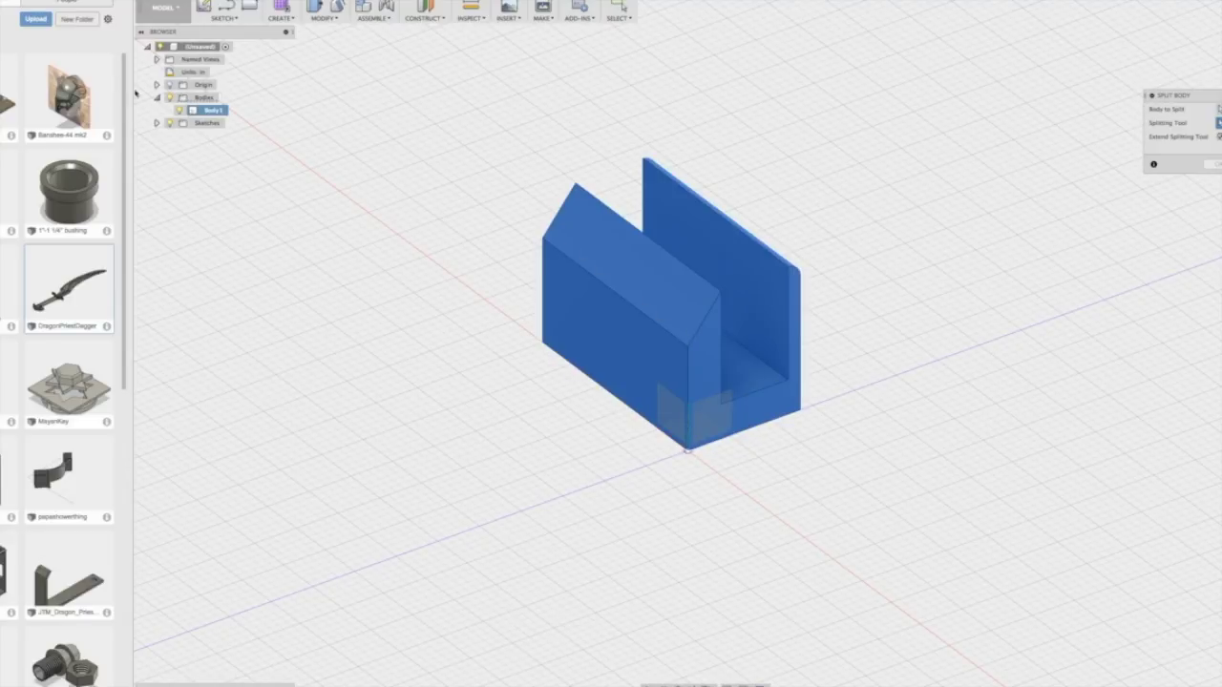
# Sketch an open W-shaped zigzag line on the outer side face below the chamfer, with both ends extending above the body
pyautogui.click(204, 6)
pyautogui.click(619, 344)
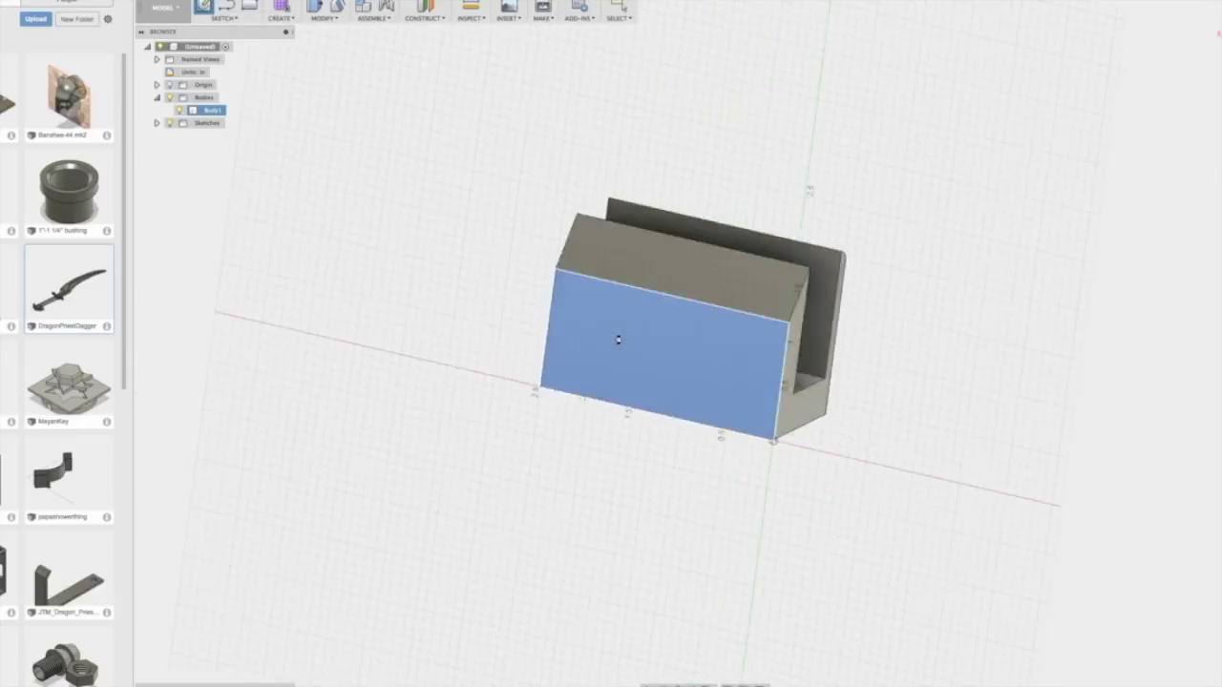
pyautogui.press('l')
pyautogui.click(562, 202)
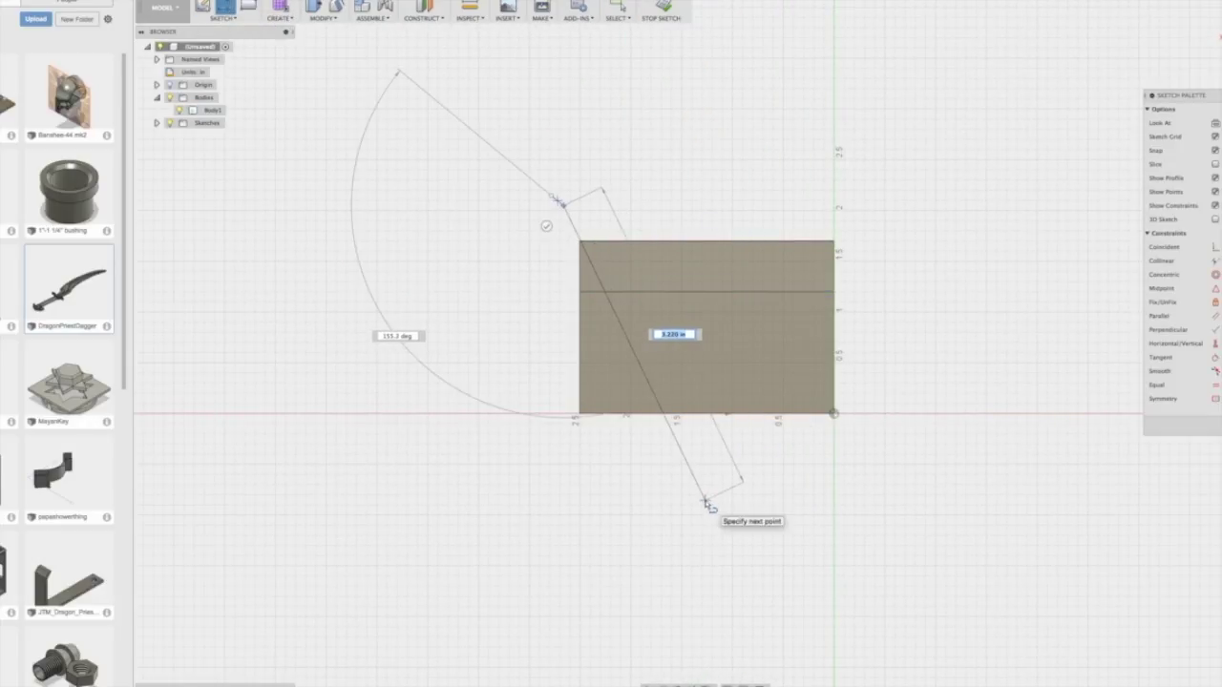
pyautogui.click(666, 378)
pyautogui.click(711, 333)
pyautogui.click(761, 401)
pyautogui.click(812, 140)
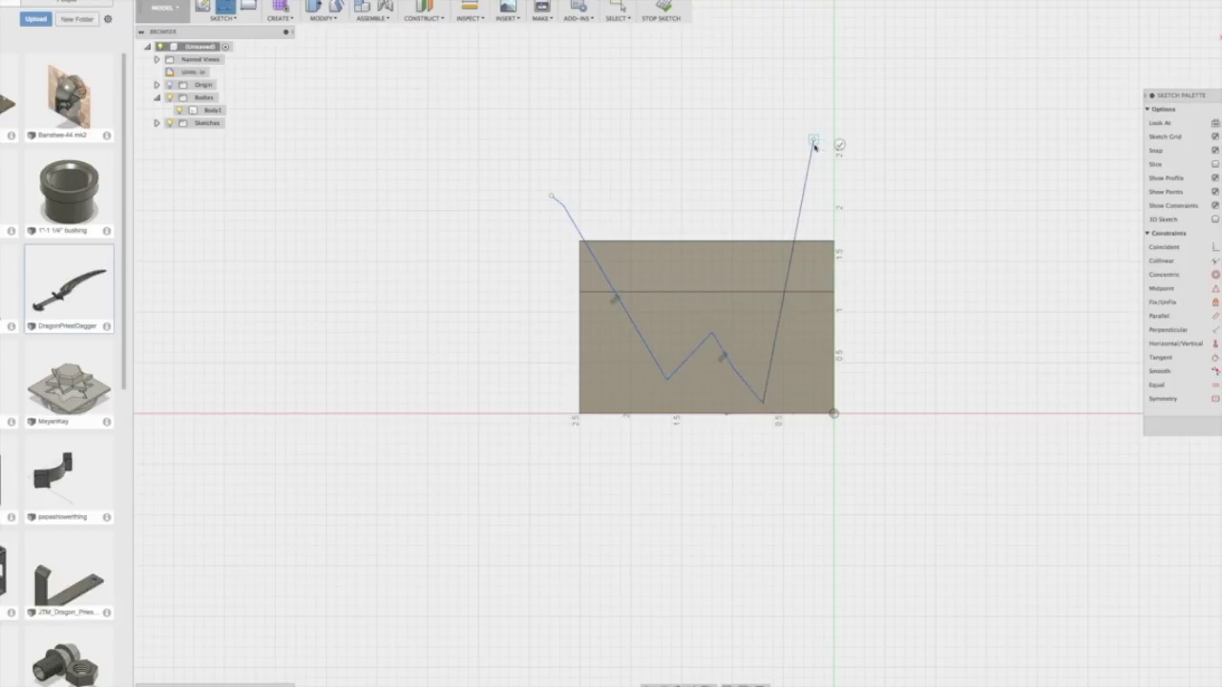
pyautogui.rightClick(945, 191)
pyautogui.click(960, 202)
# Split the channelled body with the zigzag sketch line as the splitting tool
pyautogui.moveTo(882, 138)
pyautogui.keyDown('shift'); pyautogui.mouseDown(button='middle')
pyautogui.moveTo(825, 167)
pyautogui.moveTo(684, 284)
pyautogui.moveTo(693, 272)
pyautogui.mouseUp(button='middle'); pyautogui.keyUp('shift')
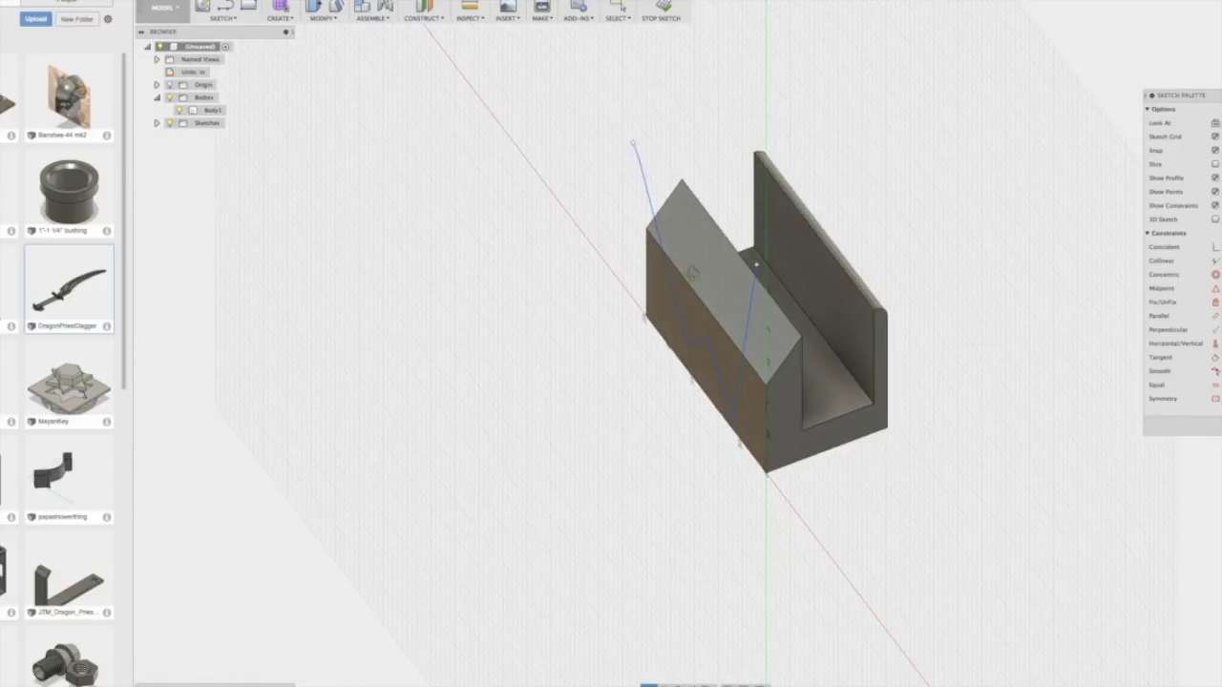
pyautogui.click(318, 15)
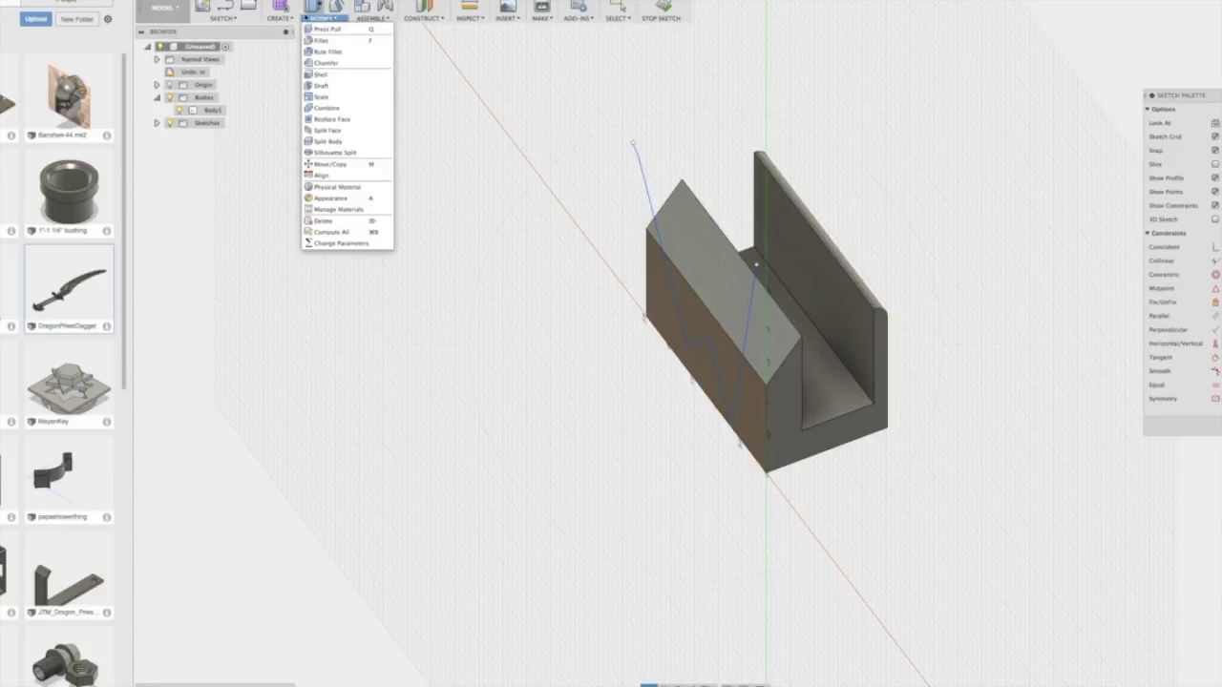
pyautogui.click(327, 142)
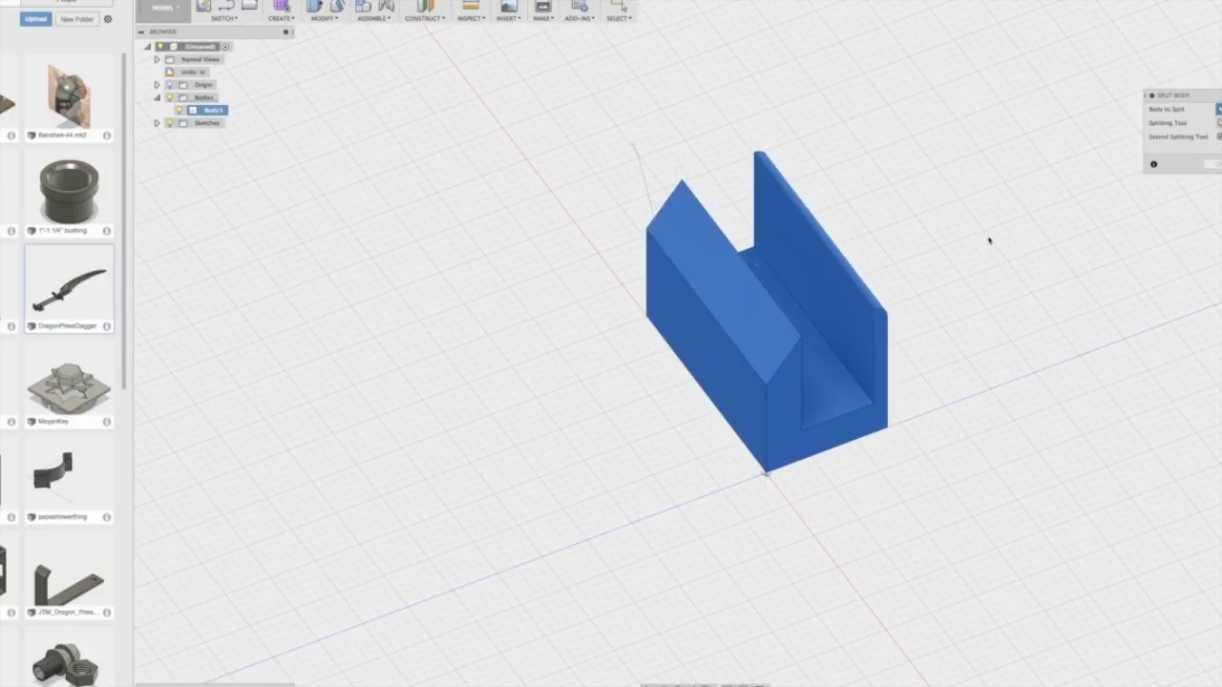
pyautogui.click(646, 187)
pyautogui.keyDown('shift'); pyautogui.moveTo(710, 546); pyautogui.dragTo(876, 388, button='middle'); pyautogui.keyUp('shift')
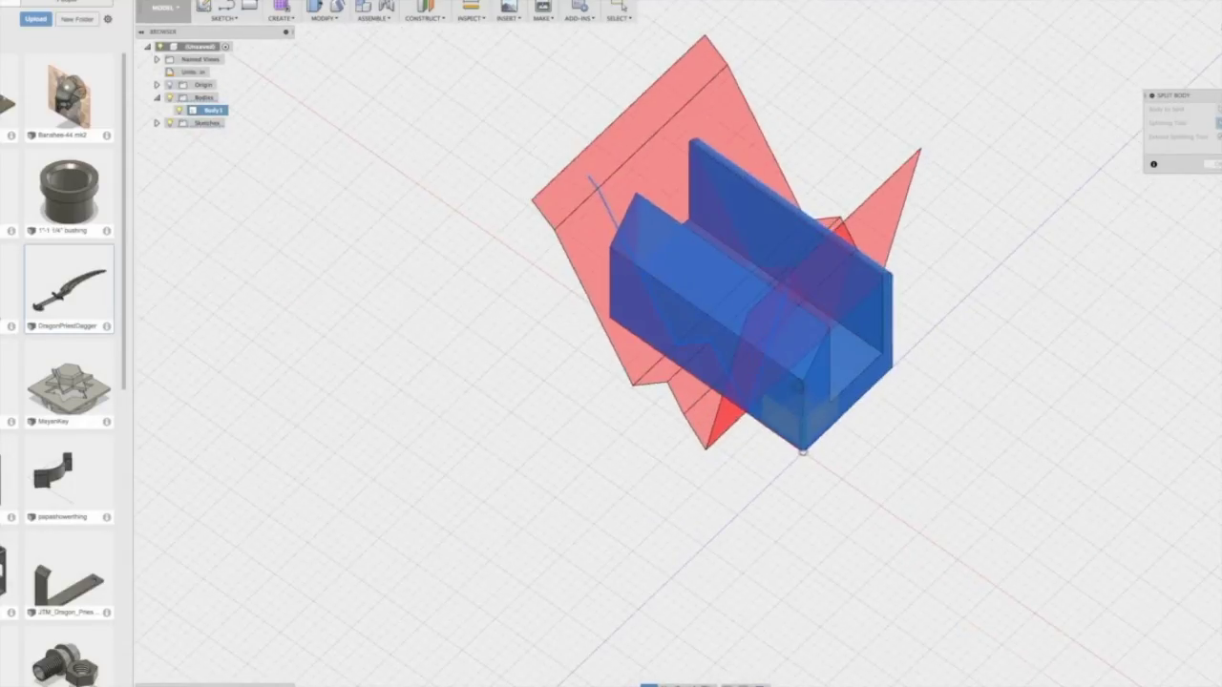
pyautogui.keyDown('shift'); pyautogui.moveTo(798, 388); pyautogui.dragTo(827, 335, button='middle'); pyautogui.keyUp('shift')
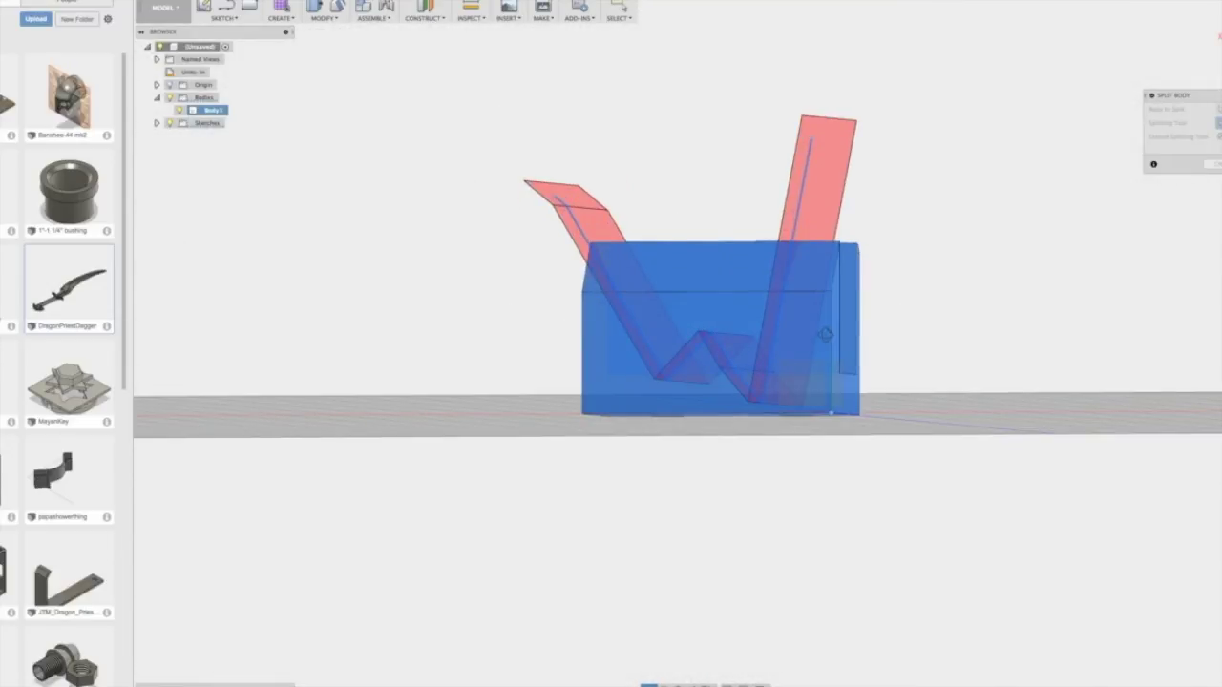
pyautogui.rightClick(1039, 224)
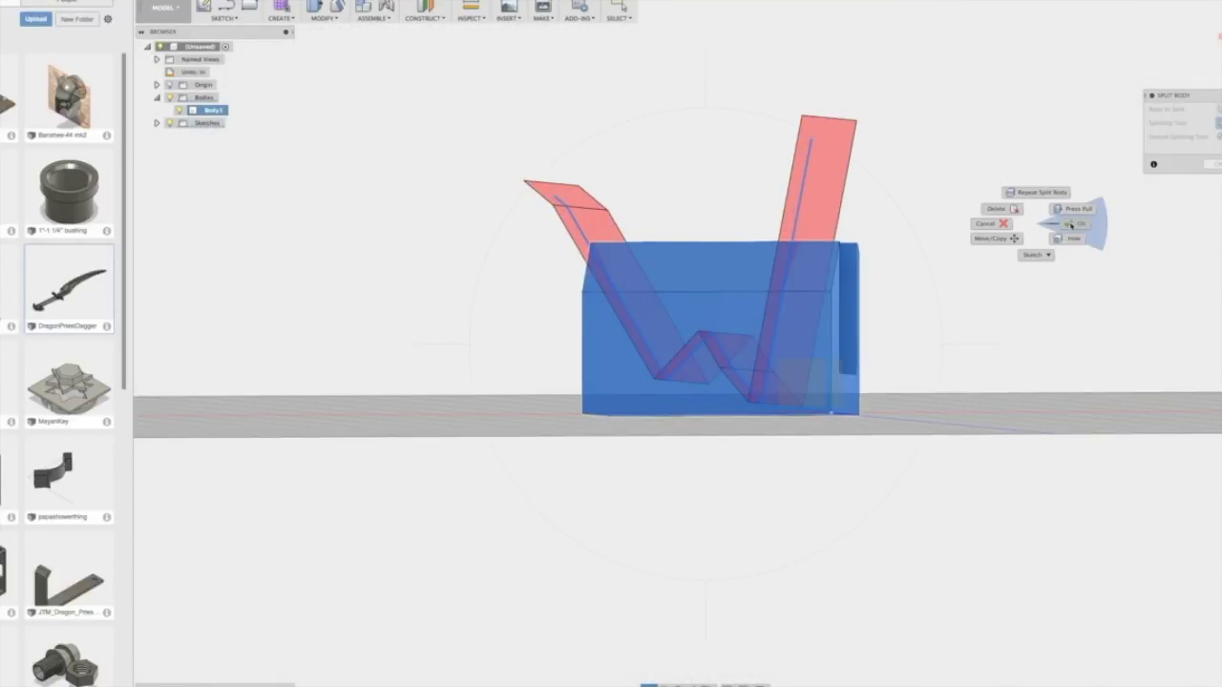
pyautogui.click(1070, 225)
pyautogui.click(1216, 165)
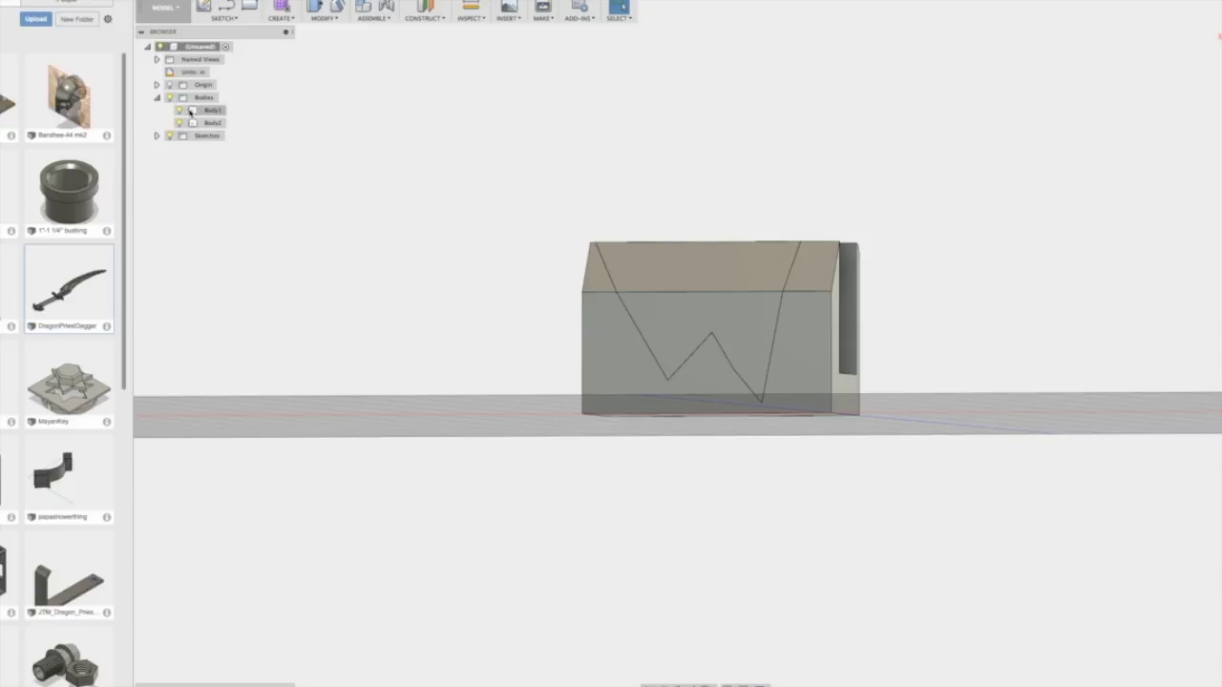
# Hide Body1 to inspect the zigzag cut on the remaining lower body, and show Body1 again
pyautogui.click(178, 110)
pyautogui.click(179, 109)
pyautogui.click(178, 109)
pyautogui.keyDown('shift'); pyautogui.moveTo(806, 250); pyautogui.dragTo(766, 288, button='middle'); pyautogui.keyUp('shift')
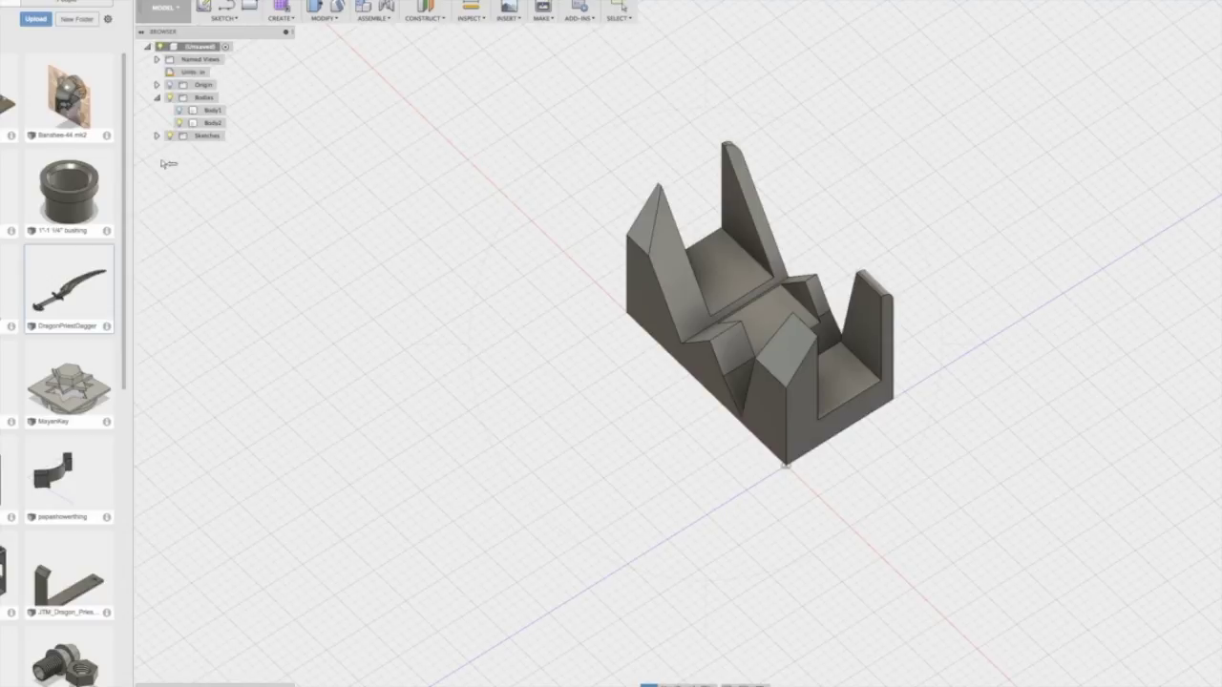
pyautogui.click(179, 111)
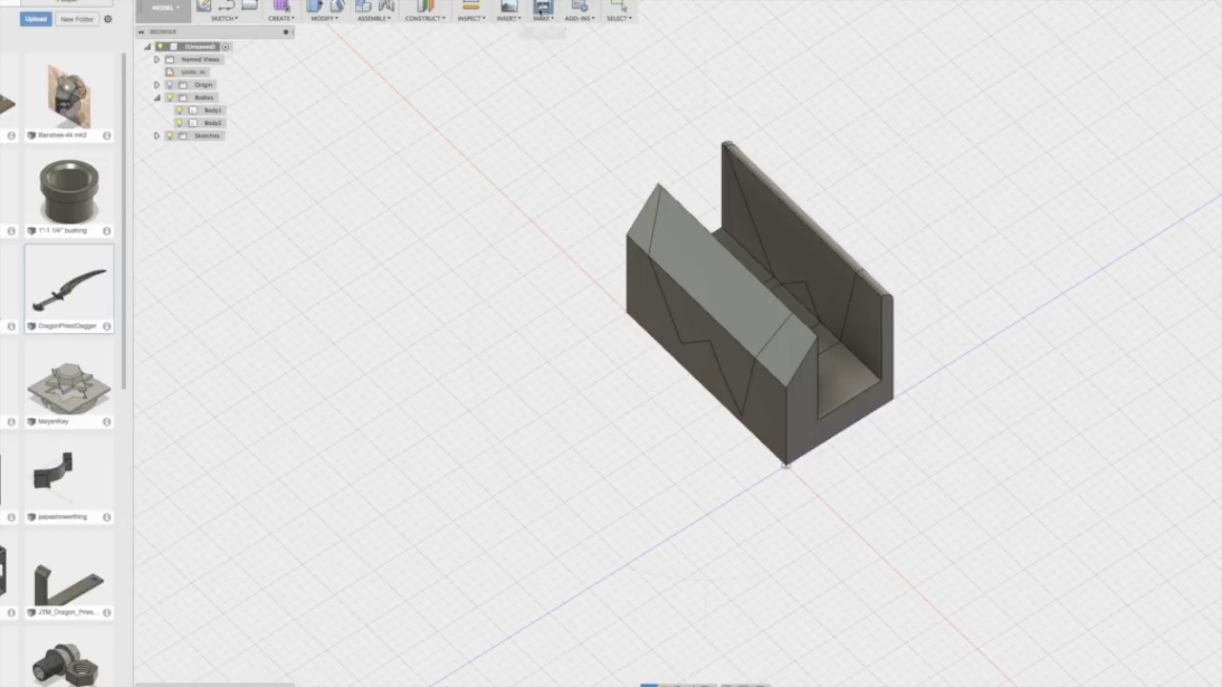
# Preview the 3D Print mesh of Body2, inspect it from several sides, and leave the command
pyautogui.click(542, 8)
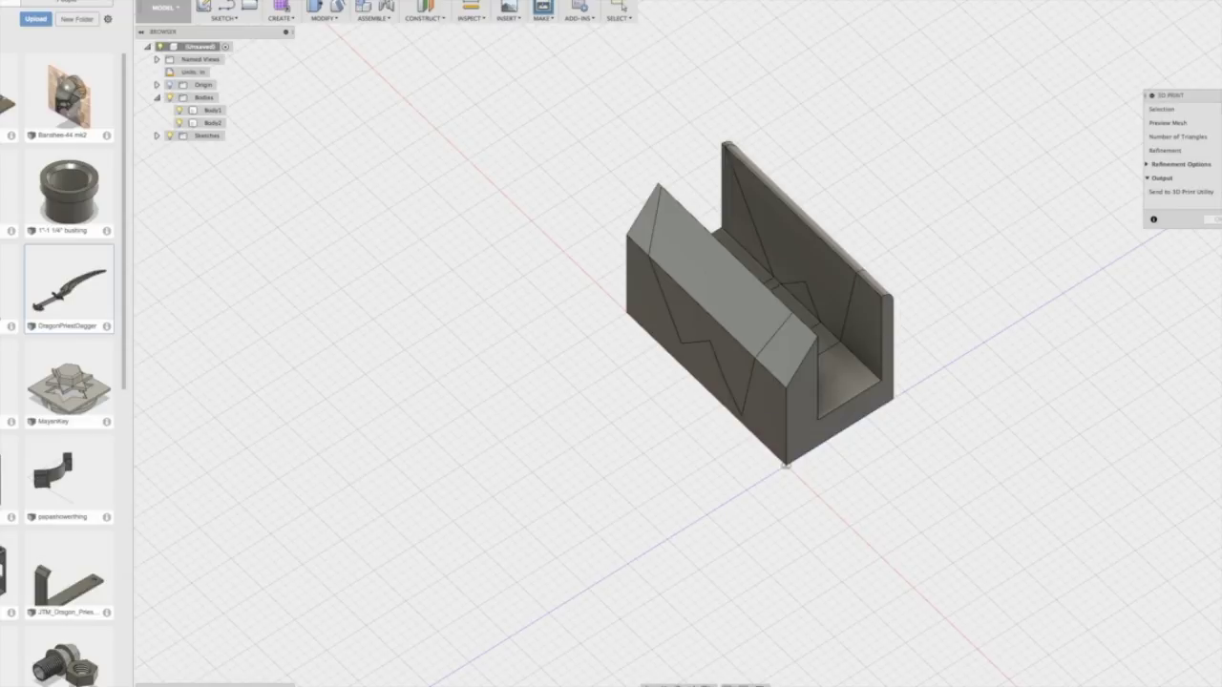
pyautogui.click(763, 382)
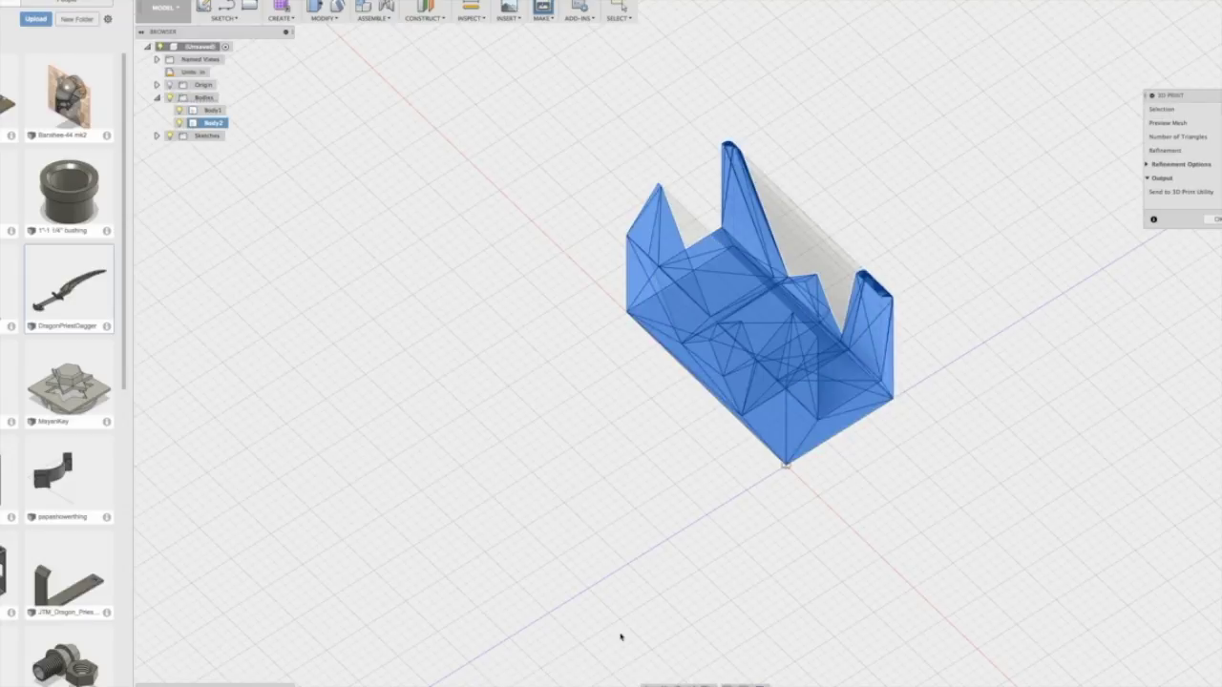
pyautogui.click(649, 685)
pyautogui.moveTo(668, 535); pyautogui.dragTo(838, 343)
pyautogui.rightClick(838, 343)
pyautogui.click(876, 344)
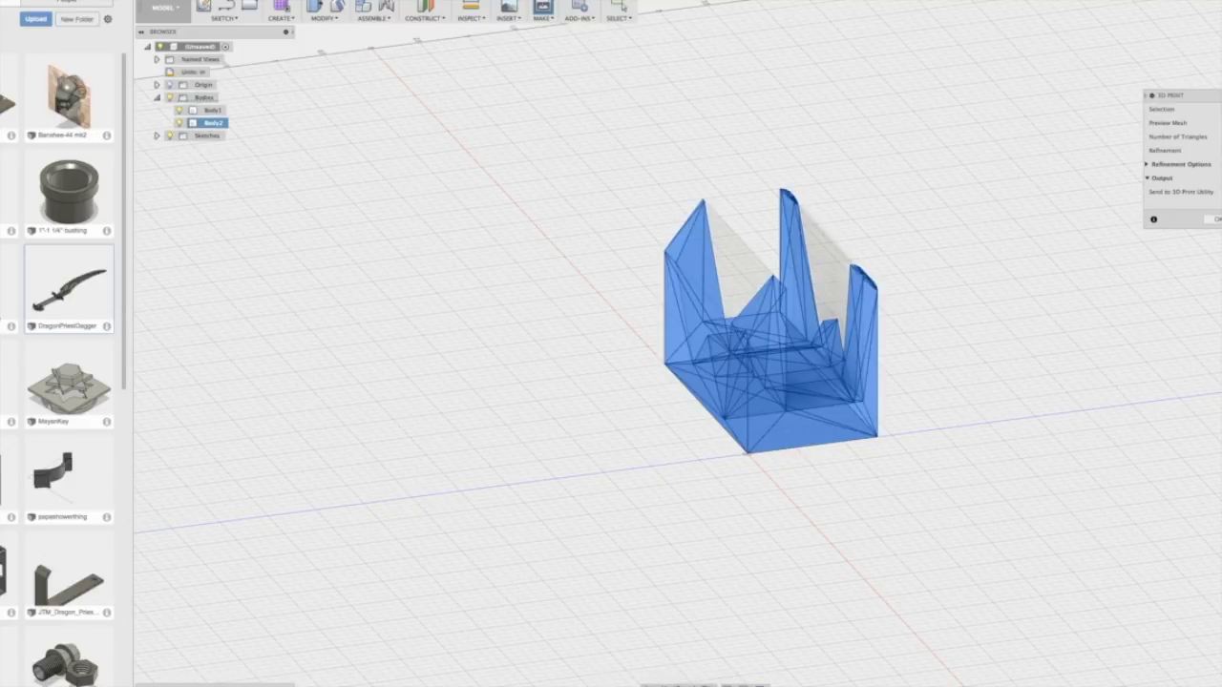
pyautogui.keyDown('shift'); pyautogui.moveTo(850, 392); pyautogui.dragTo(750, 387, button='middle'); pyautogui.keyUp('shift')
pyautogui.moveTo(749, 387); pyautogui.dragTo(831, 384)
pyautogui.rightClick(754, 365)
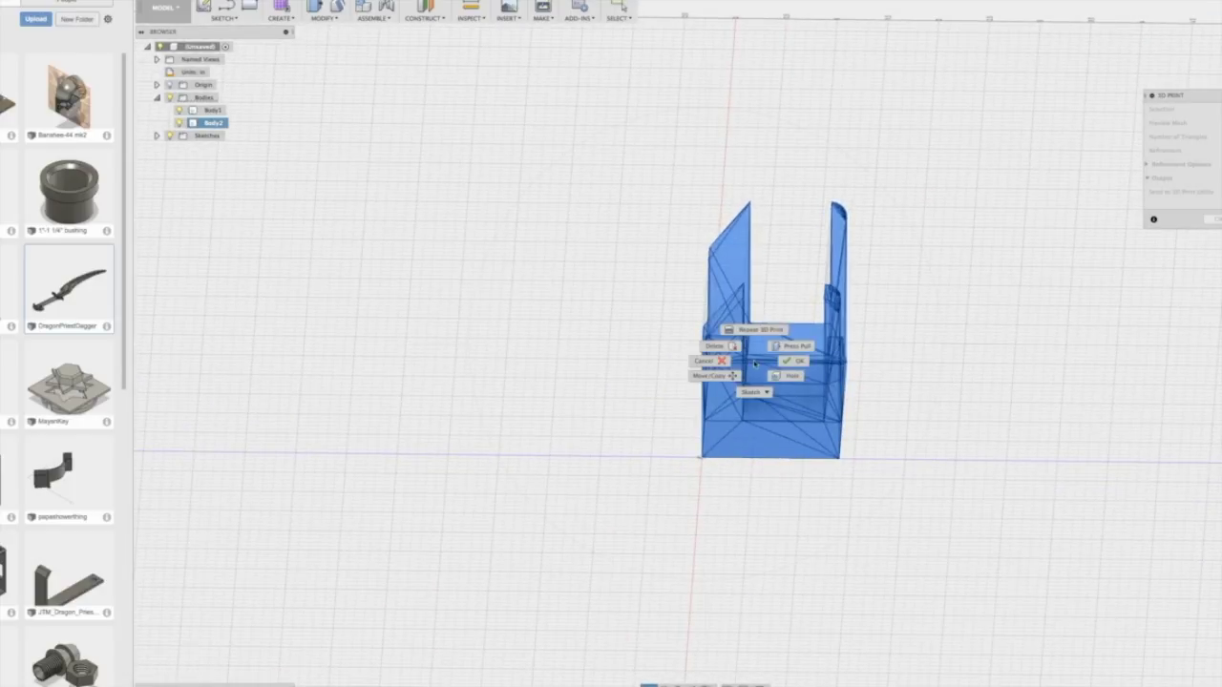
pyautogui.click(792, 362)
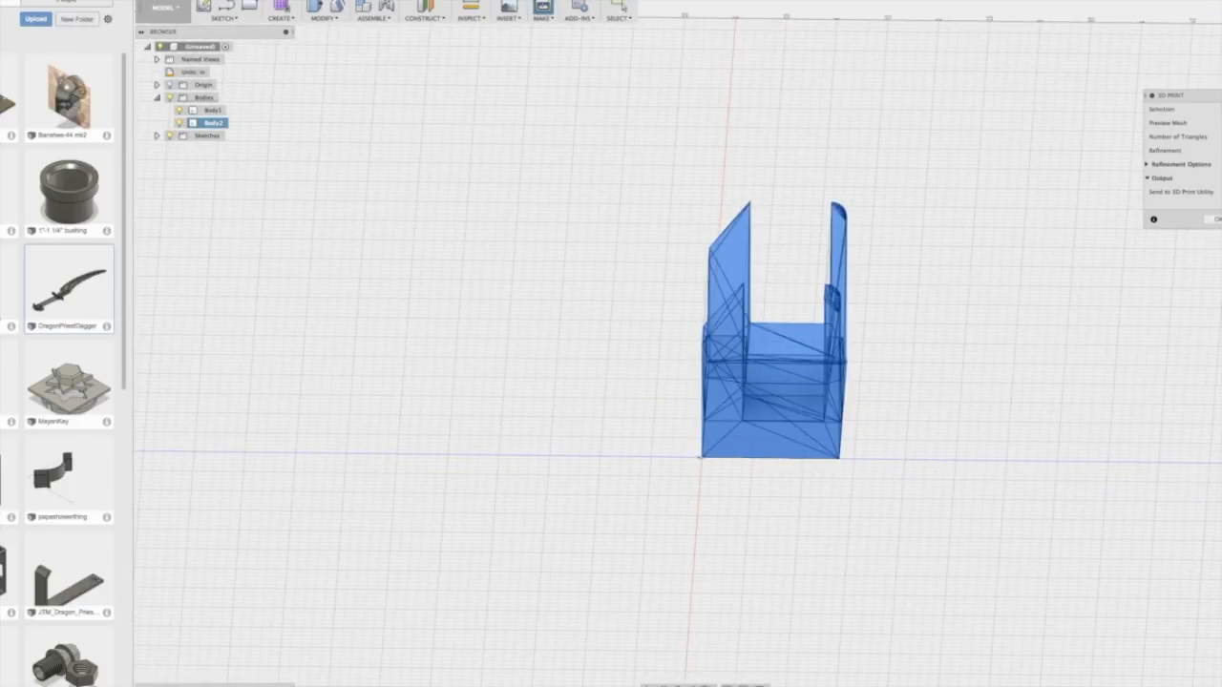
pyautogui.press('Escape')
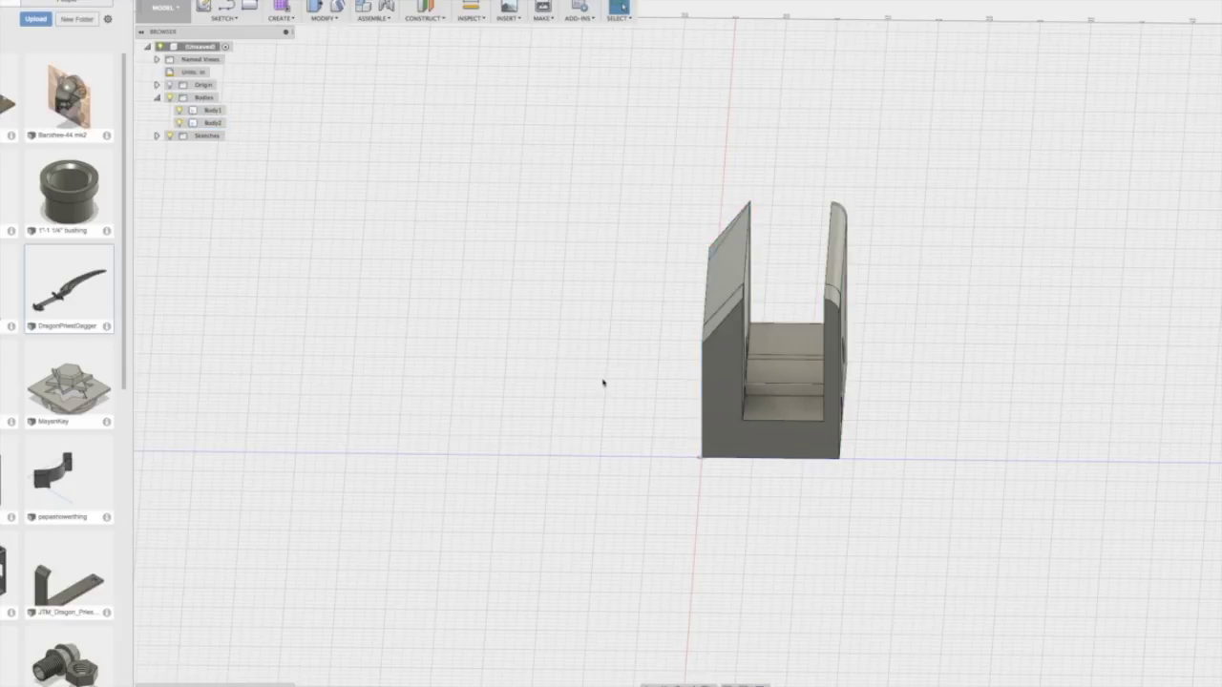
pyautogui.click(649, 685)
pyautogui.moveTo(662, 404); pyautogui.dragTo(690, 401)
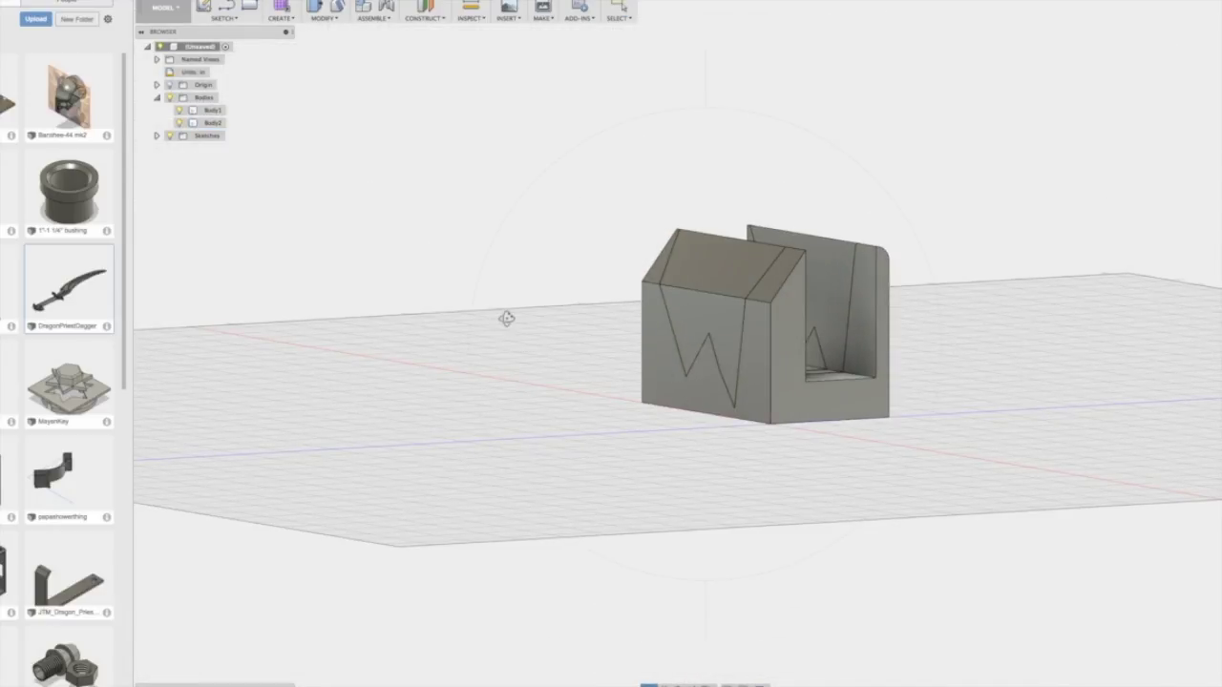
pyautogui.scroll(5, 622, 20)
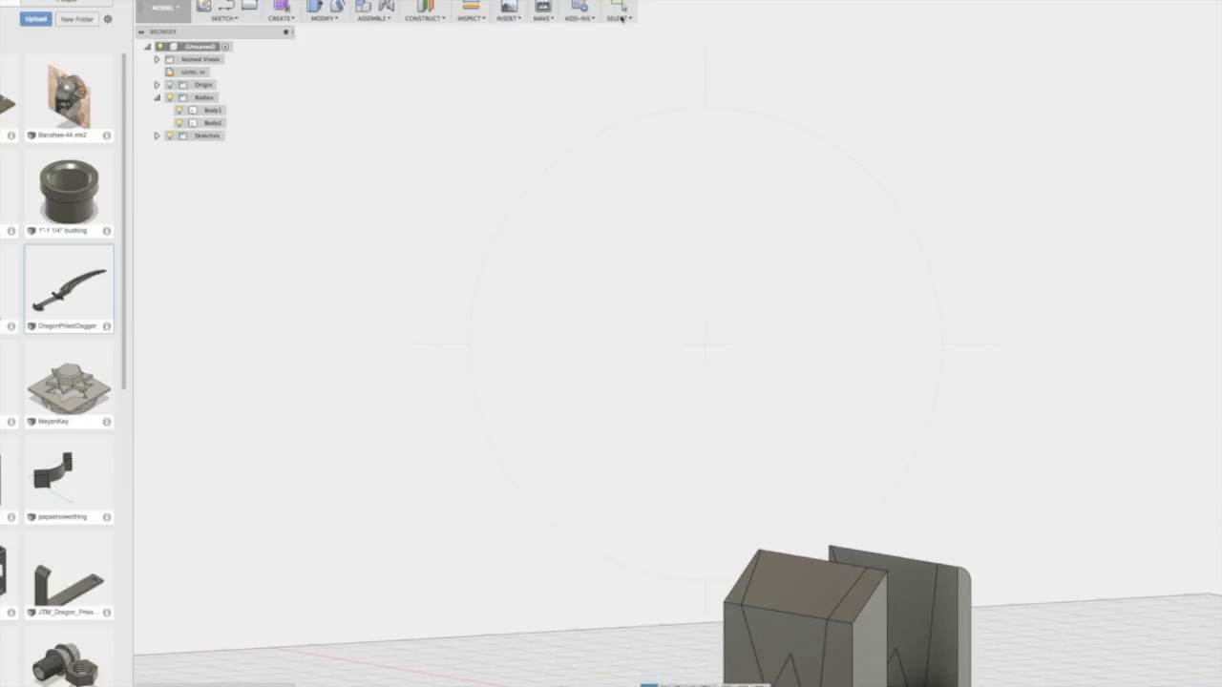
pyautogui.click(622, 18)
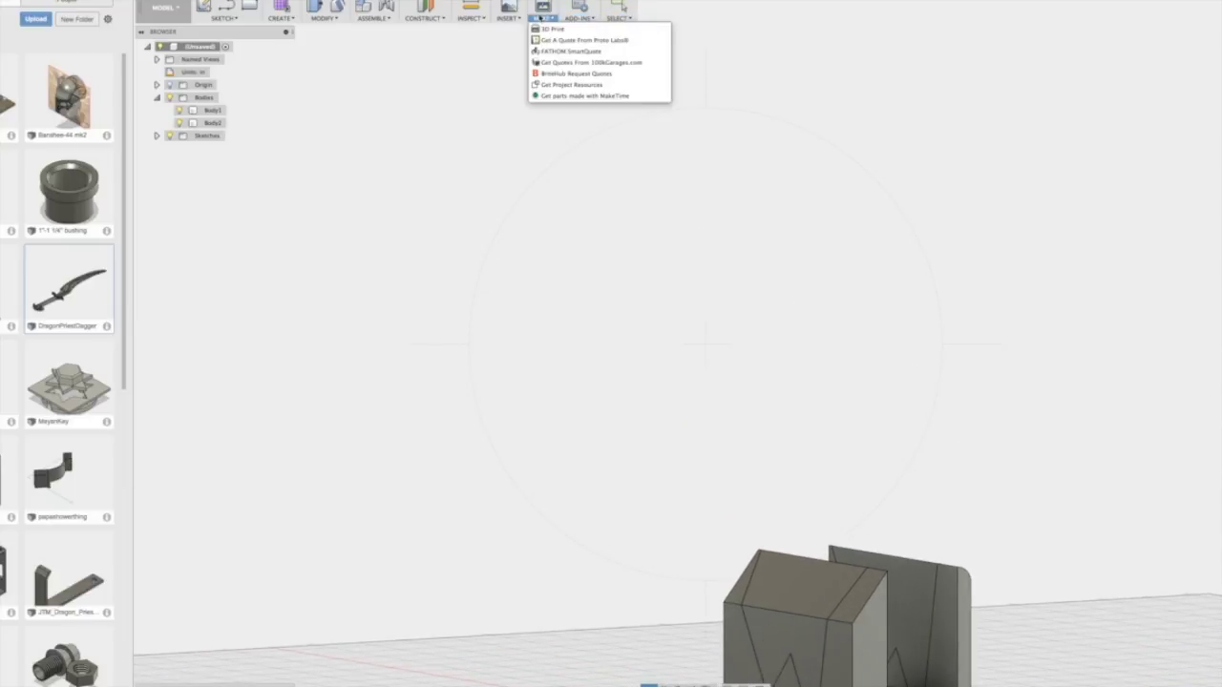
pyautogui.click(541, 17)
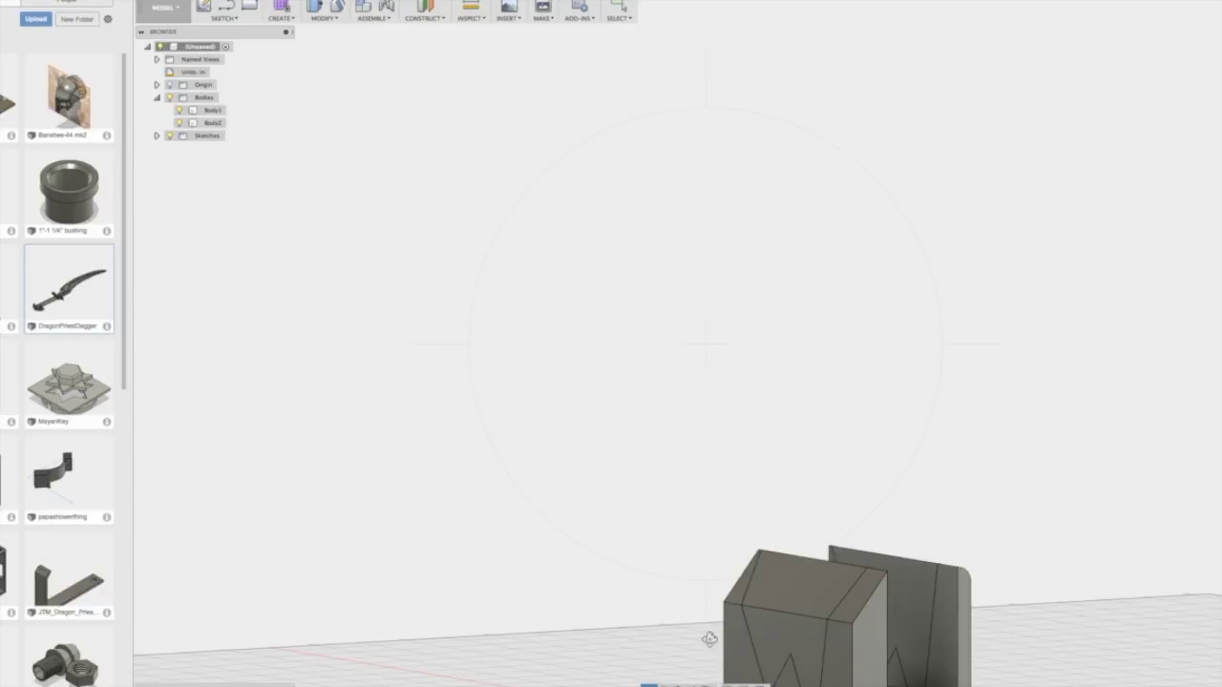
pyautogui.moveTo(757, 455); pyautogui.dragTo(703, 290, button='middle')
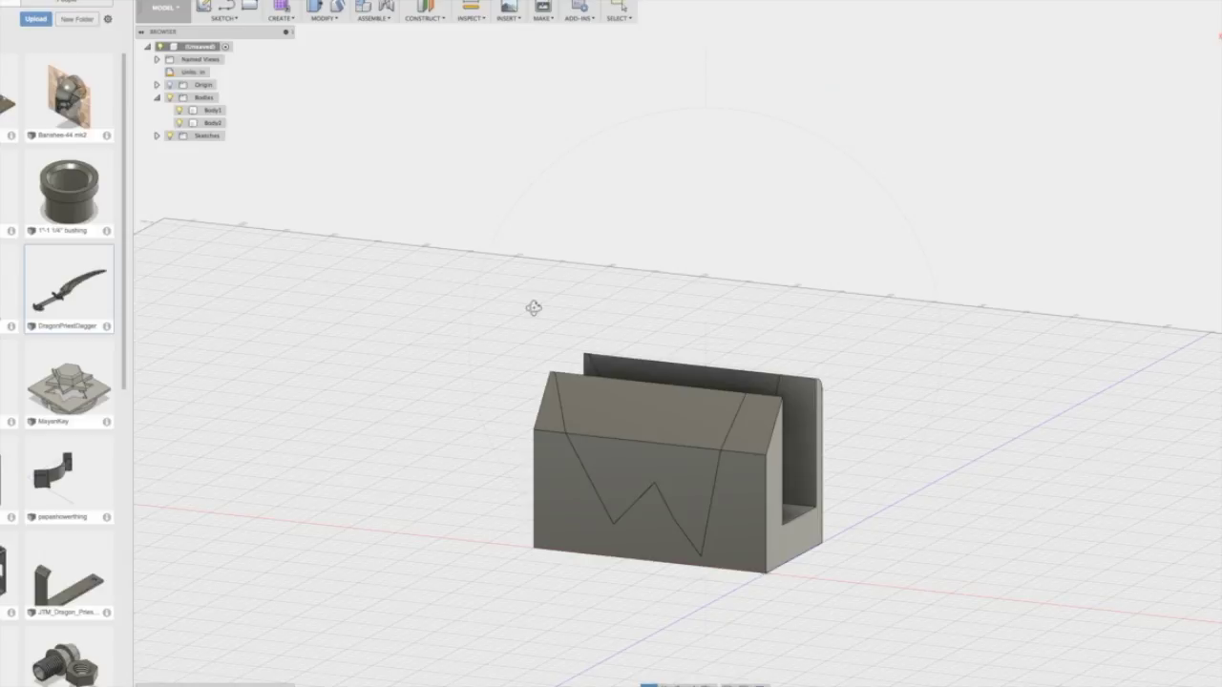
pyautogui.moveTo(803, 434); pyautogui.dragTo(982, 417)
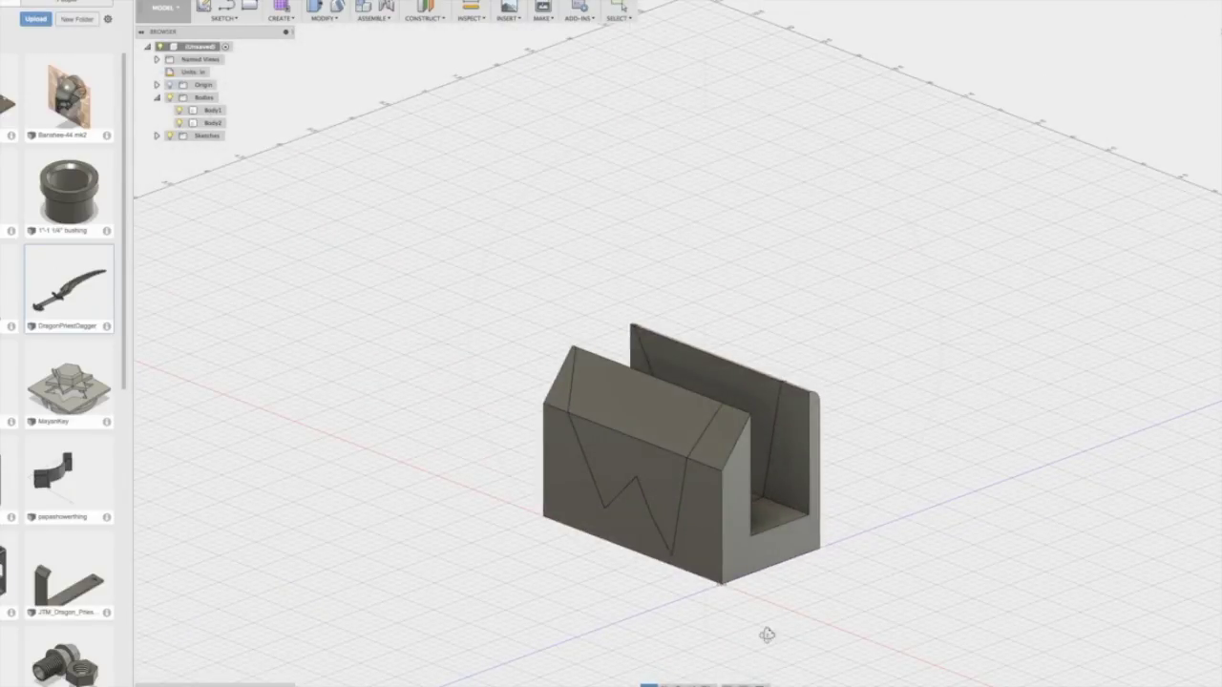
pyautogui.moveTo(788, 529); pyautogui.dragTo(769, 475, button='middle')
pyautogui.rightClick(708, 430)
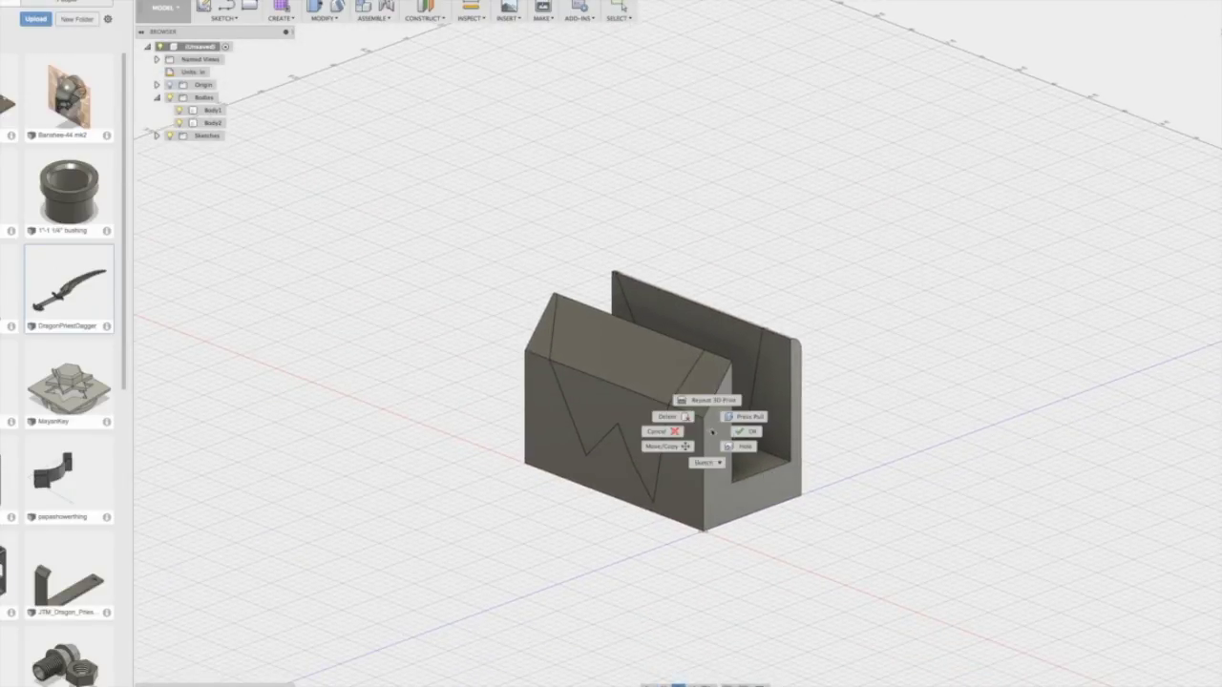
pyautogui.click(754, 425)
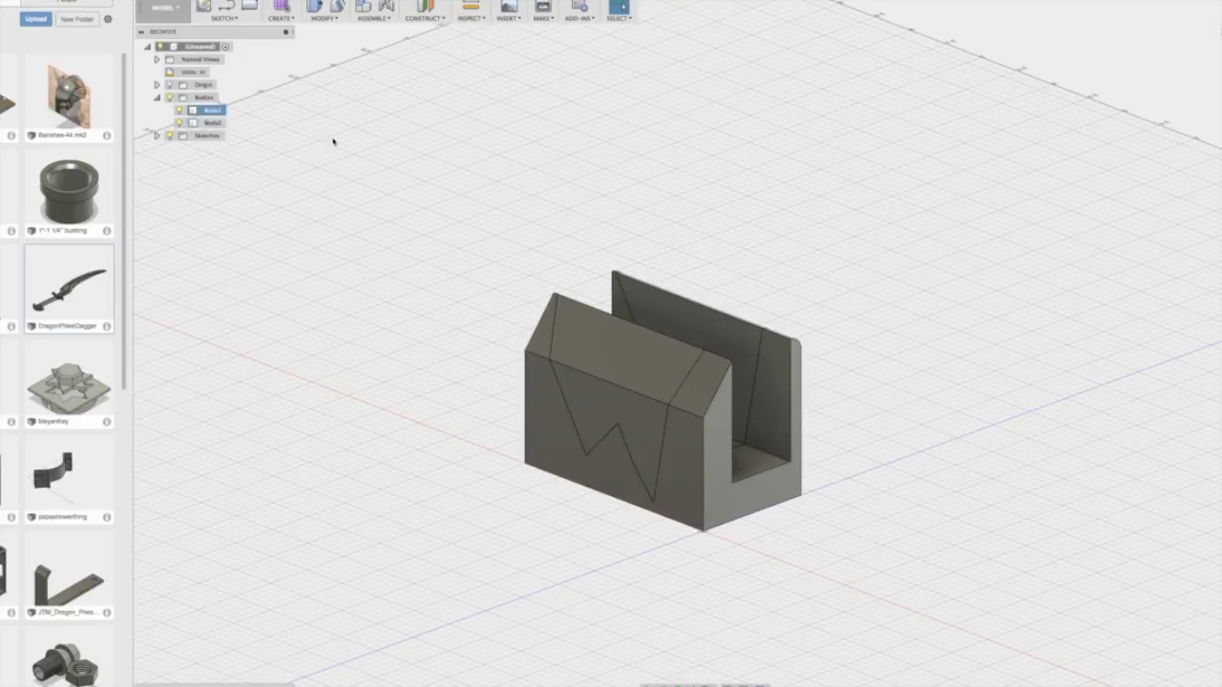
pyautogui.click(224, 18)
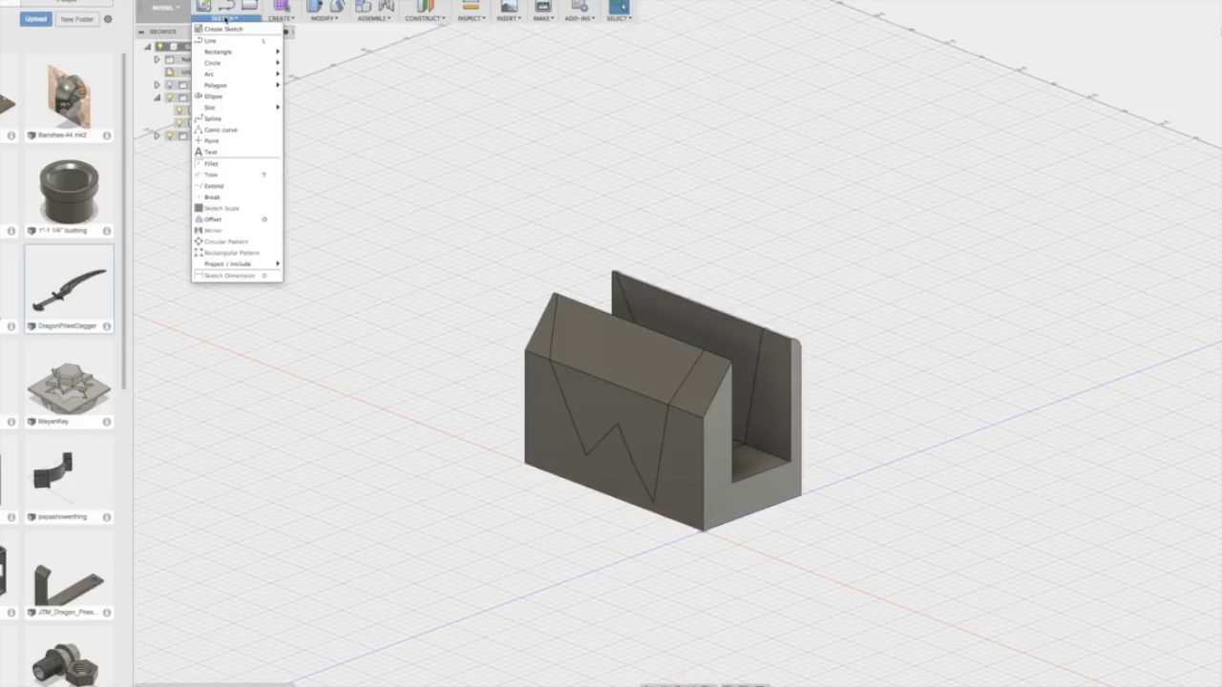
pyautogui.click(167, 9)
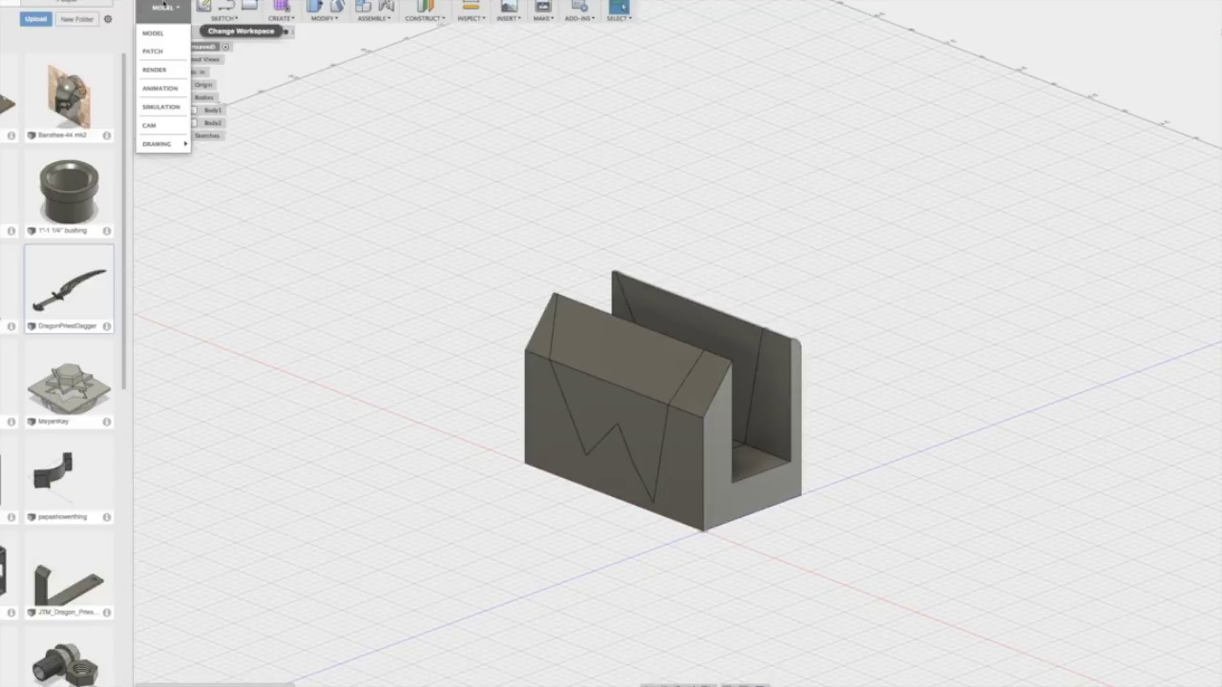
pyautogui.click(164, 8)
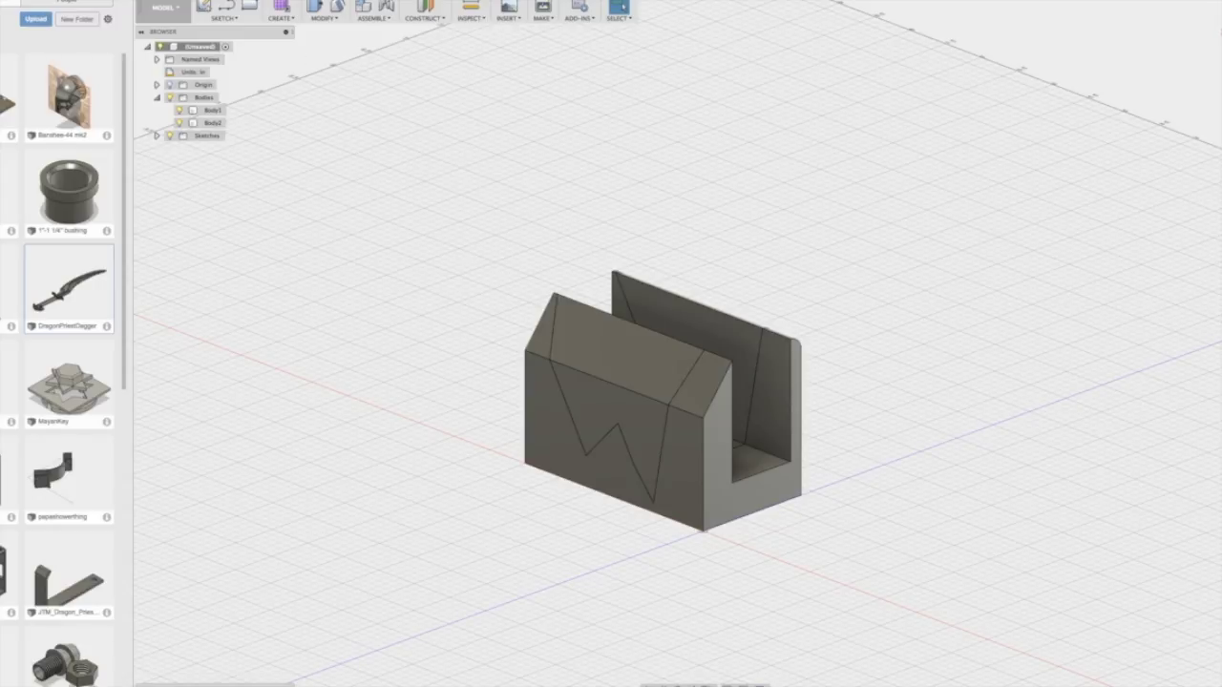
pyautogui.scroll(-5, 42, 315)
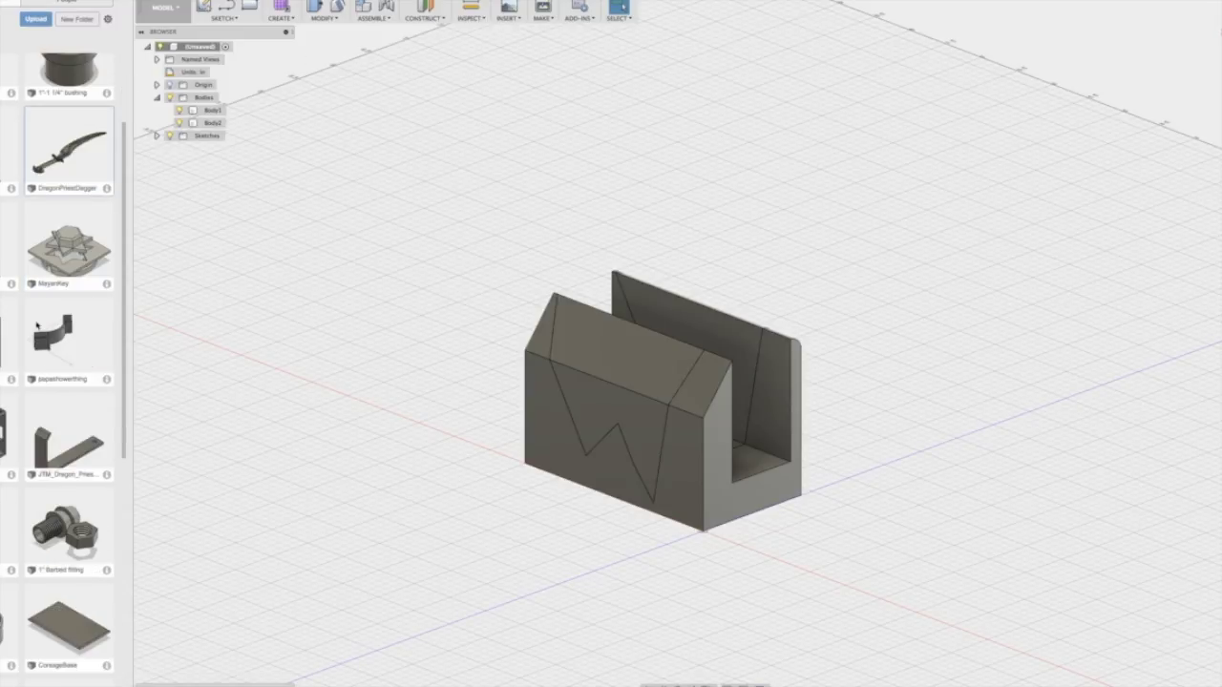
pyautogui.scroll(-1, 39, 331)
pyautogui.scroll(6, 36, 349)
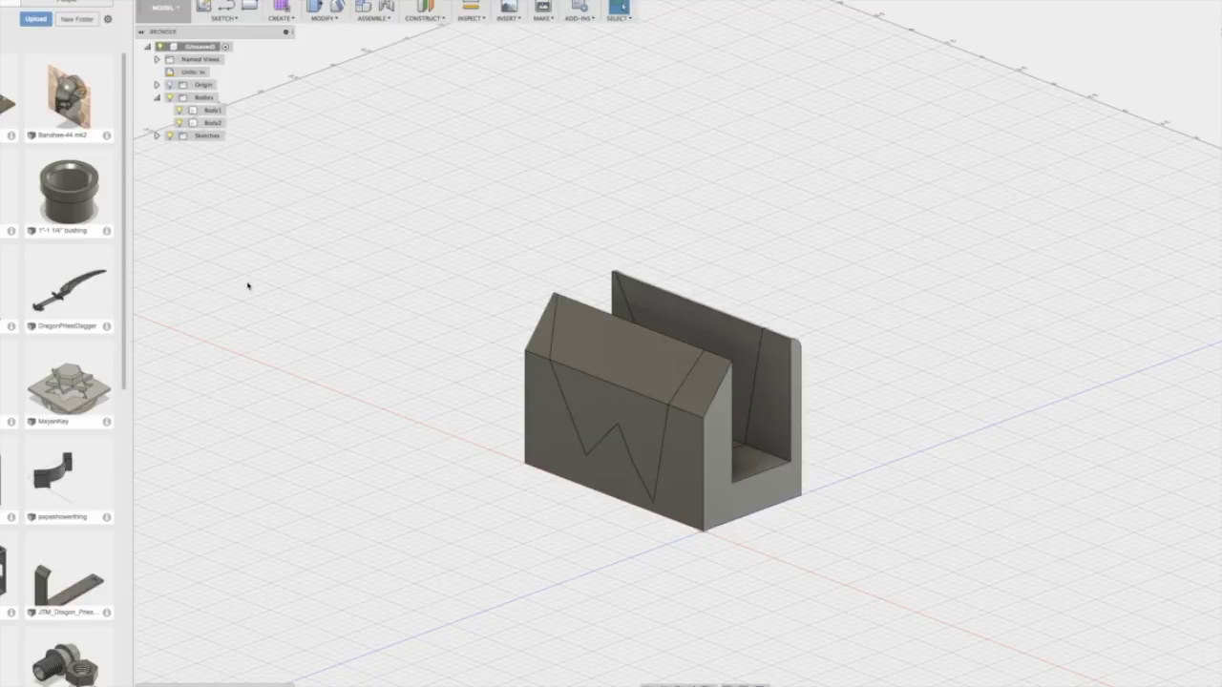
pyautogui.scroll(-3, 83, 270)
pyautogui.scroll(3, 83, 292)
pyautogui.click(558, 425)
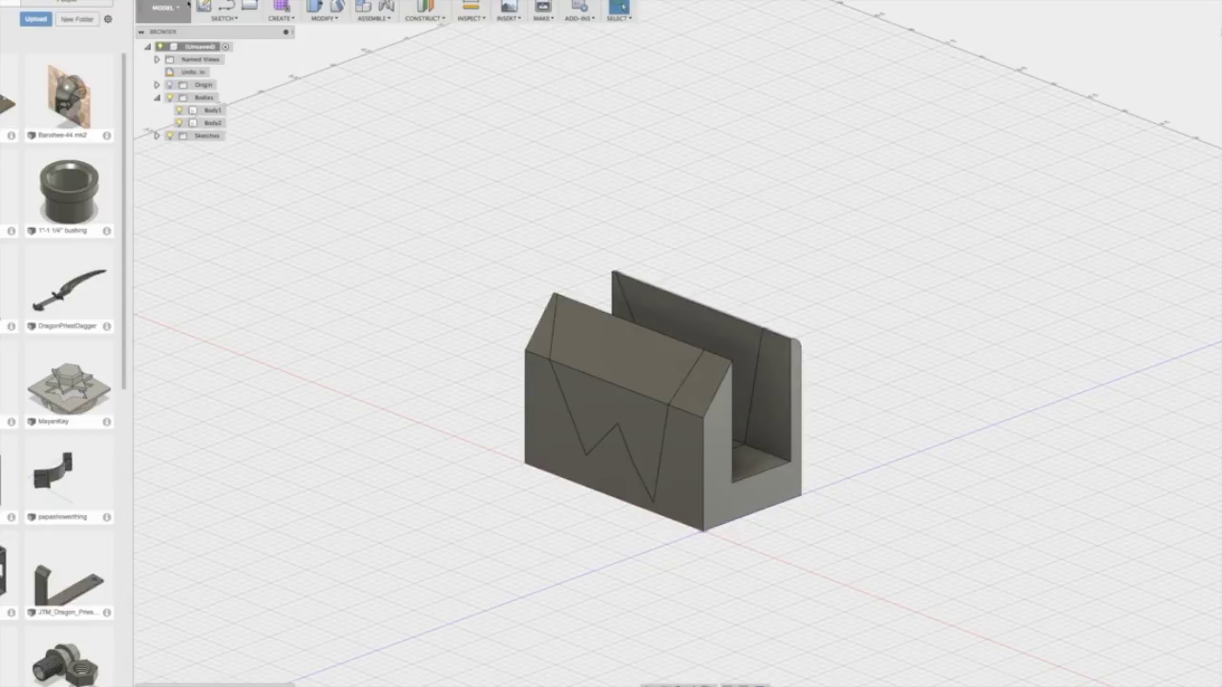
pyautogui.click(162, 8)
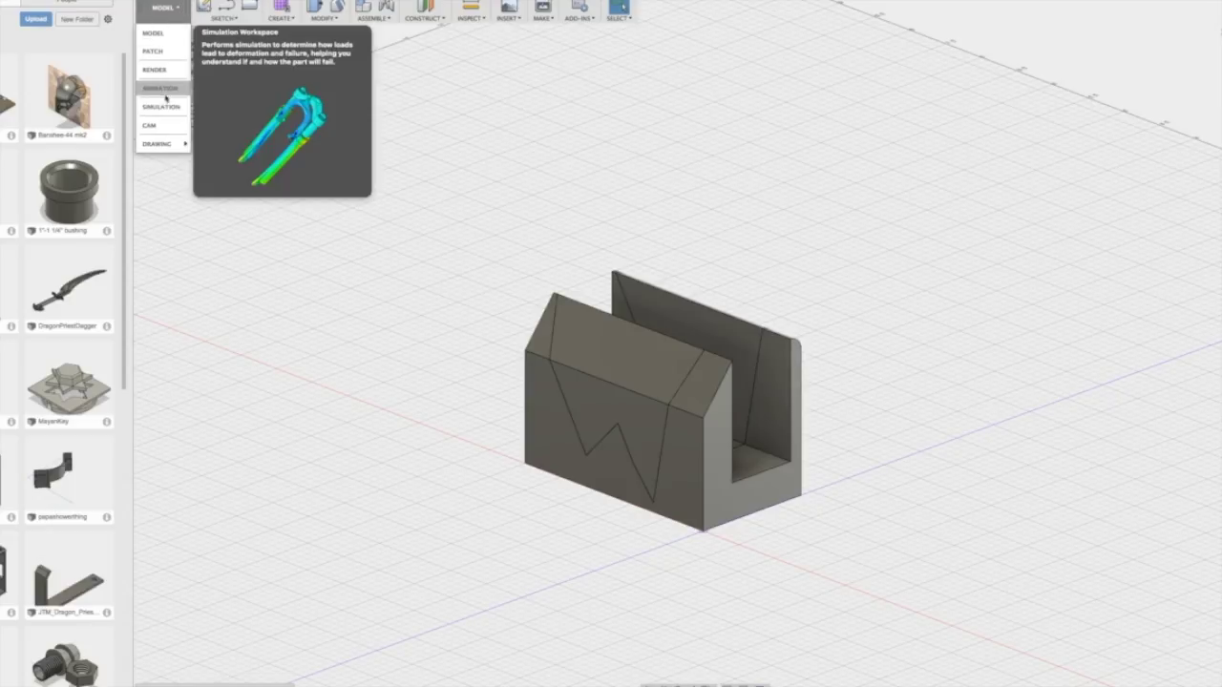
pyautogui.moveTo(165, 139)
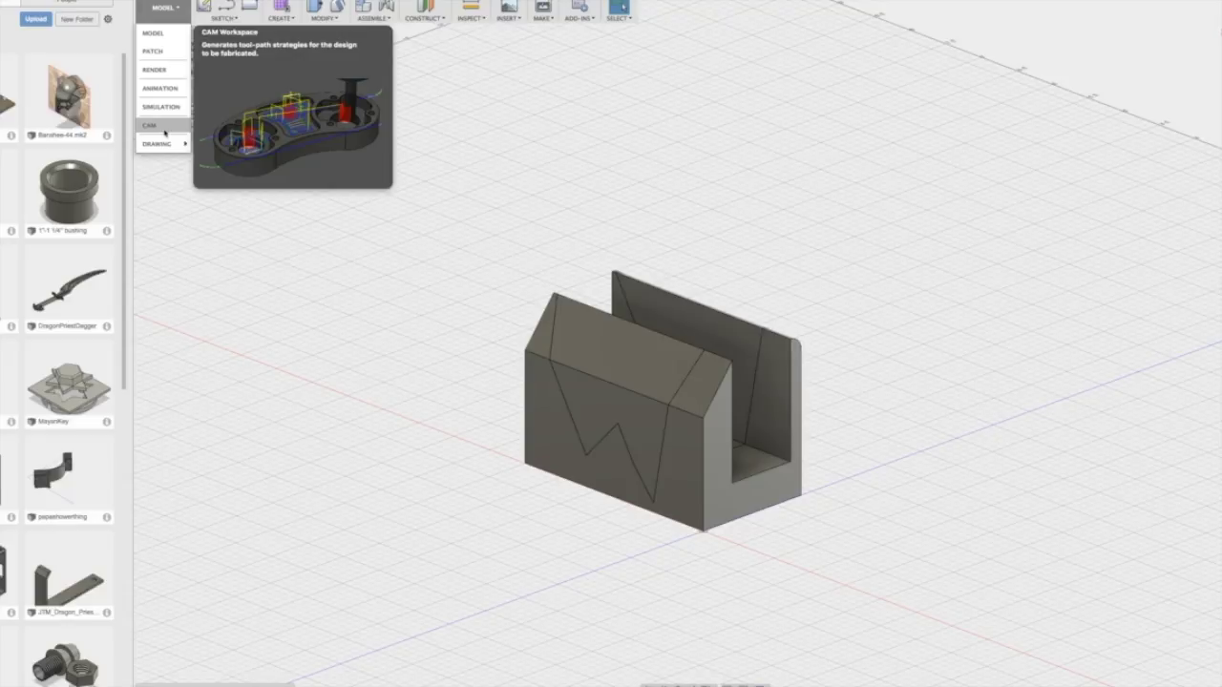
pyautogui.click(509, 52)
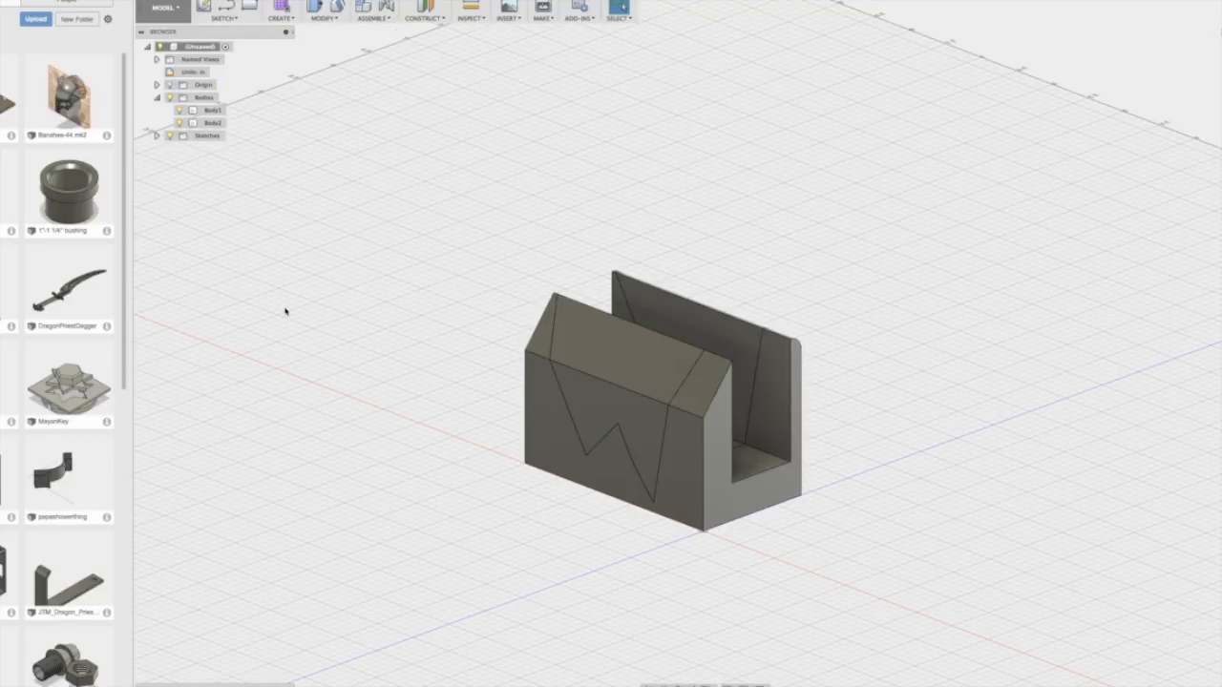